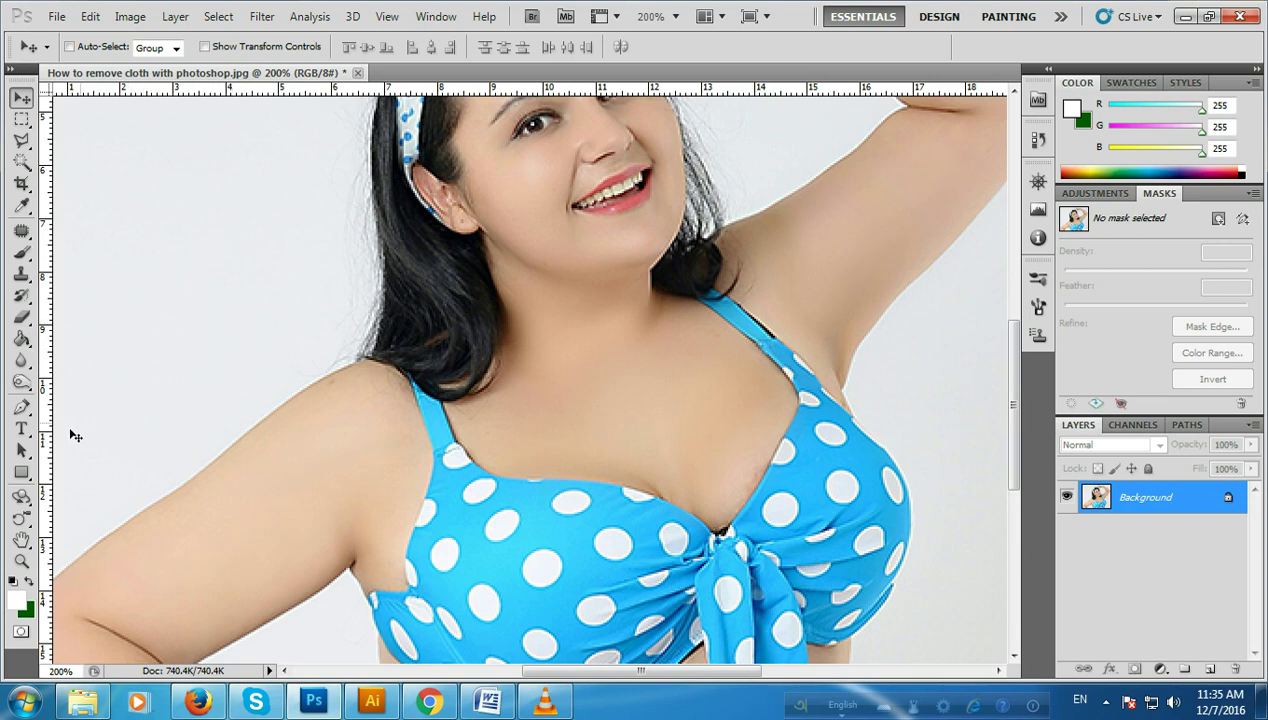
Step: Start a new text layer at the photo's left with 72 pt type size
{"action": "left_click", "coordinate": [22, 431]}
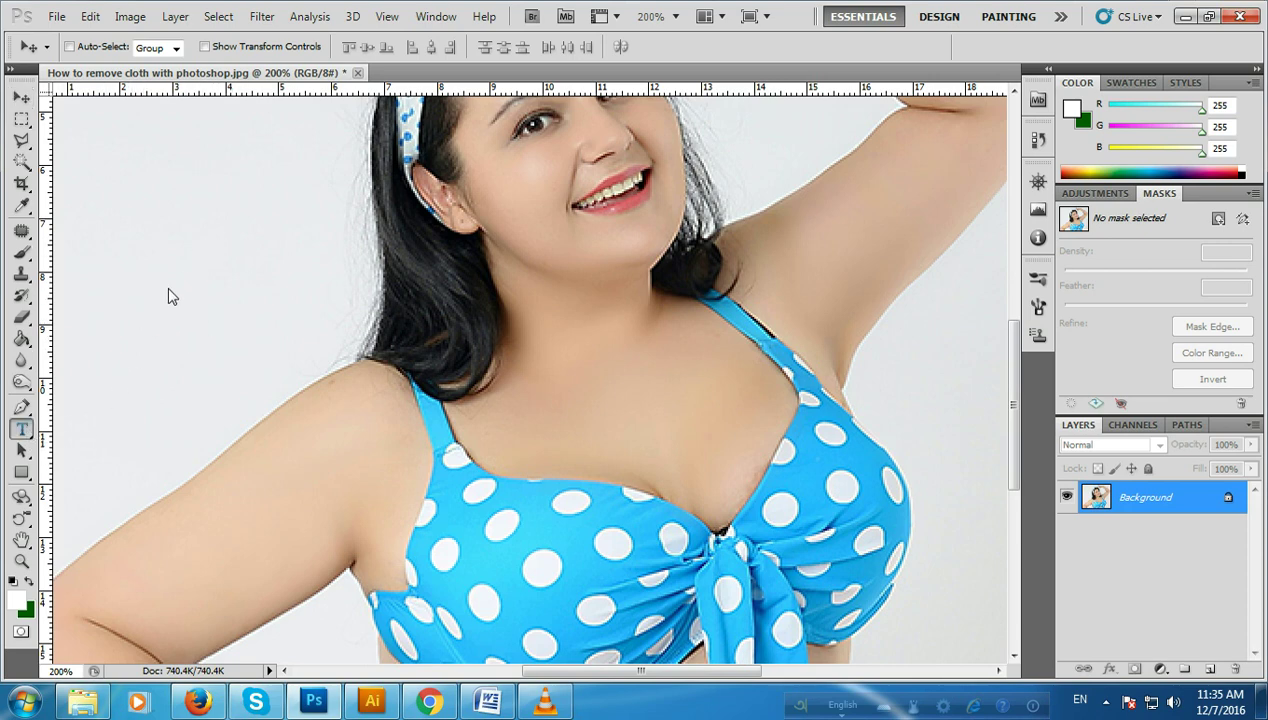
{"action": "left_click", "coordinate": [156, 264]}
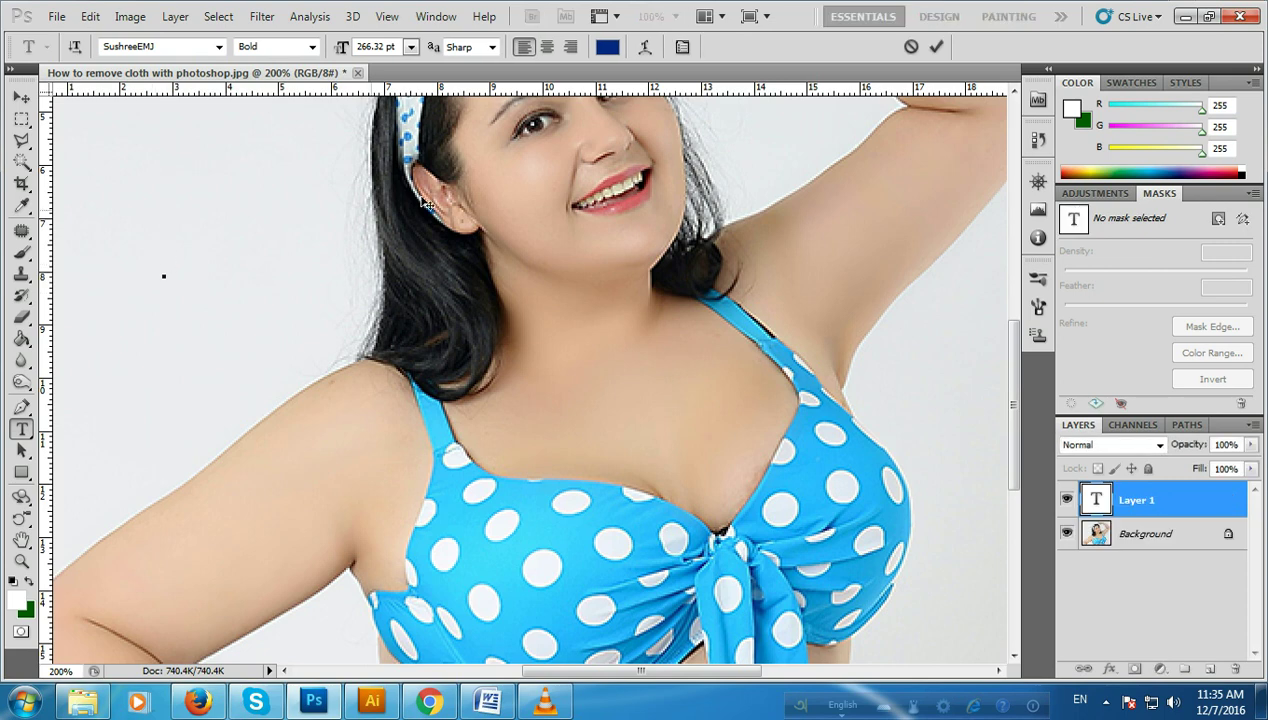
{"action": "left_click", "coordinate": [410, 48]}
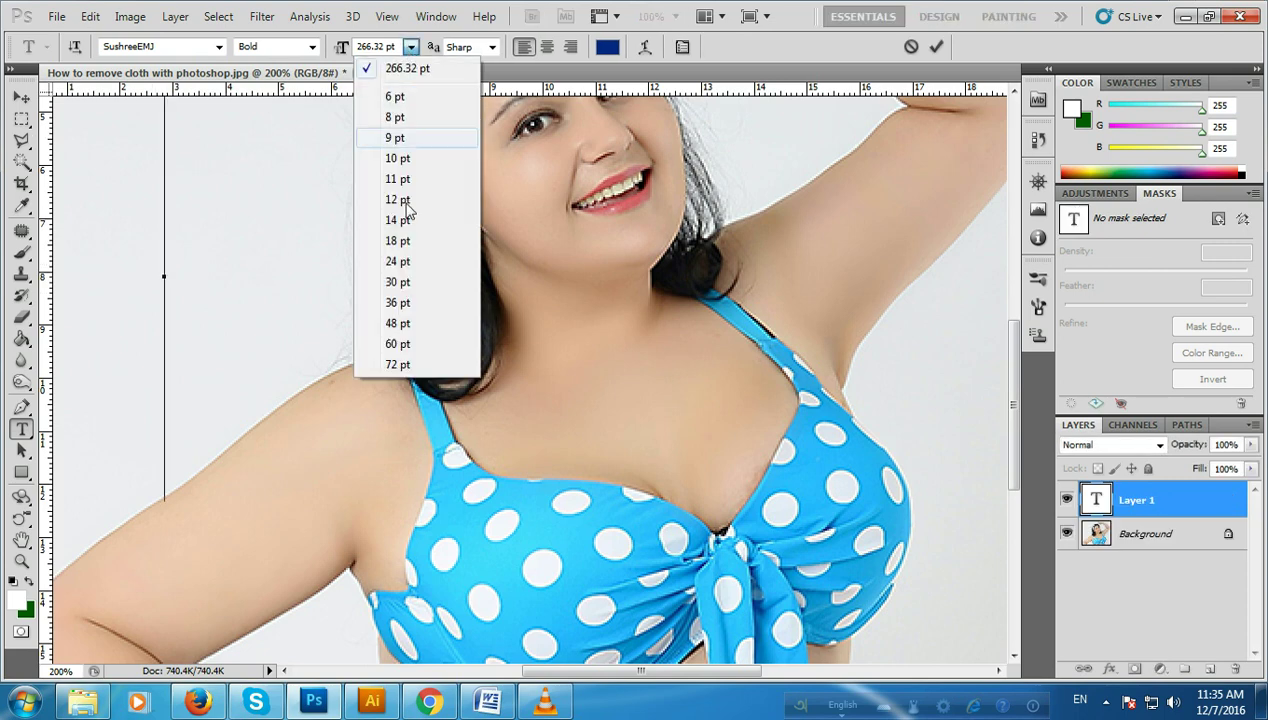
{"action": "left_click", "coordinate": [395, 365]}
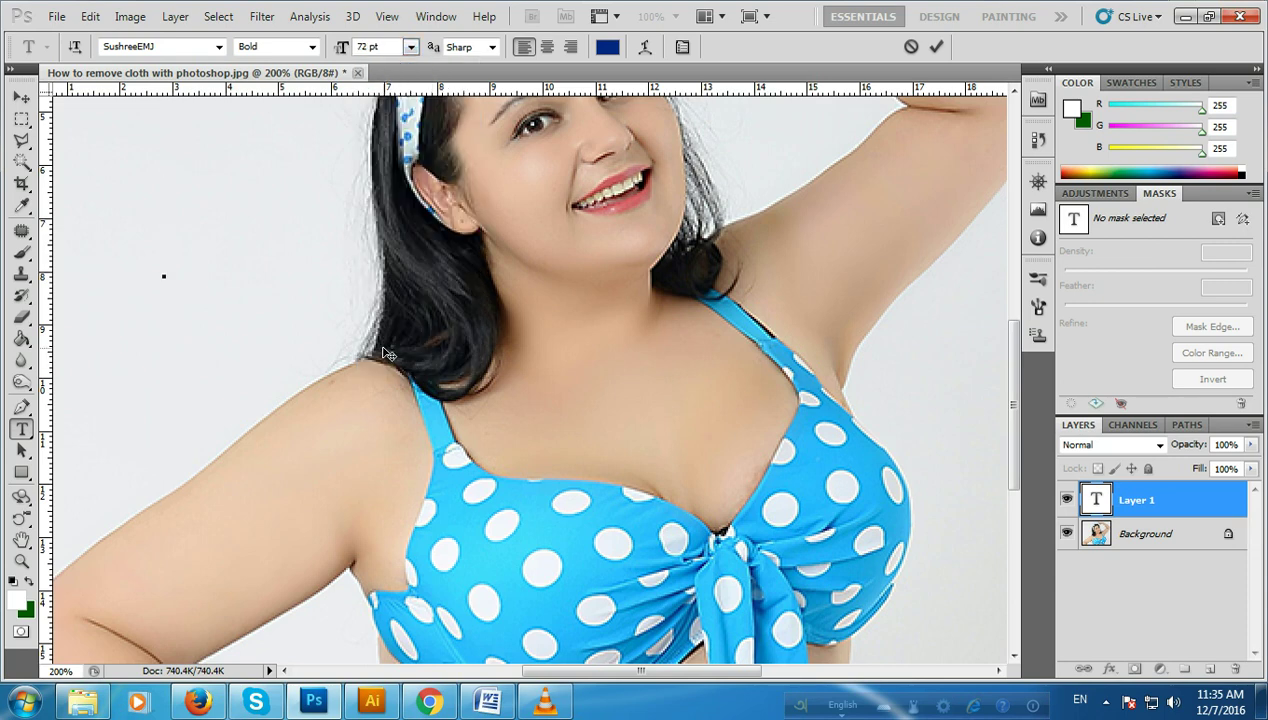
Step: Clear the stray Bengali characters, switch input to English, and browse the font families for Arial
{"action": "type", "text": "খম"}
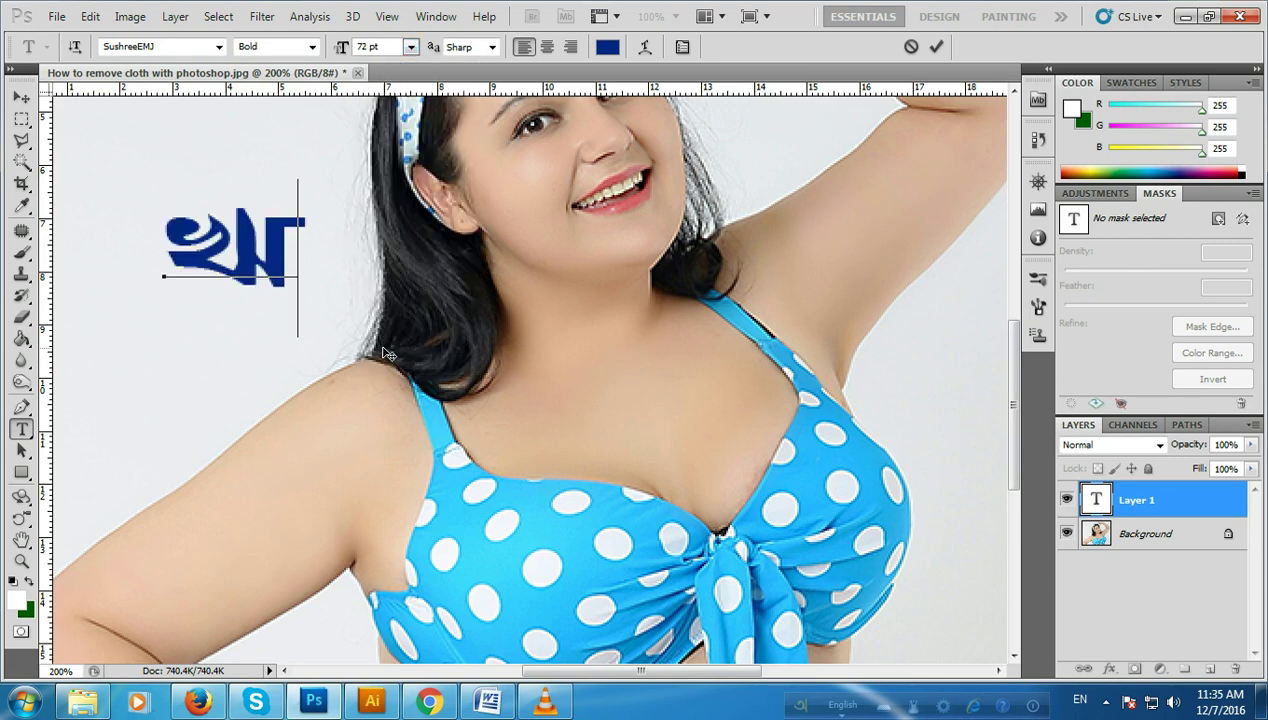
{"action": "type", "text": "র"}
{"action": "key", "text": "BackSpace"}
{"action": "key", "text": "BackSpace"}
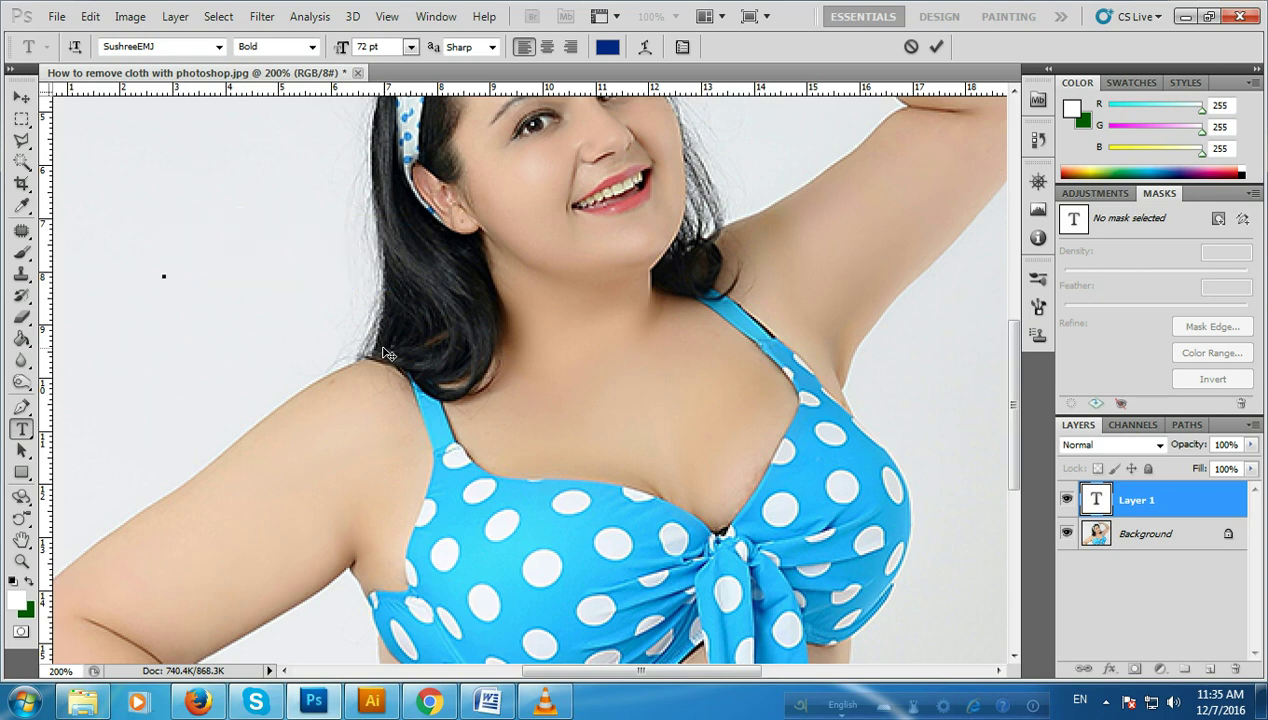
{"action": "key", "text": "alt+shift"}
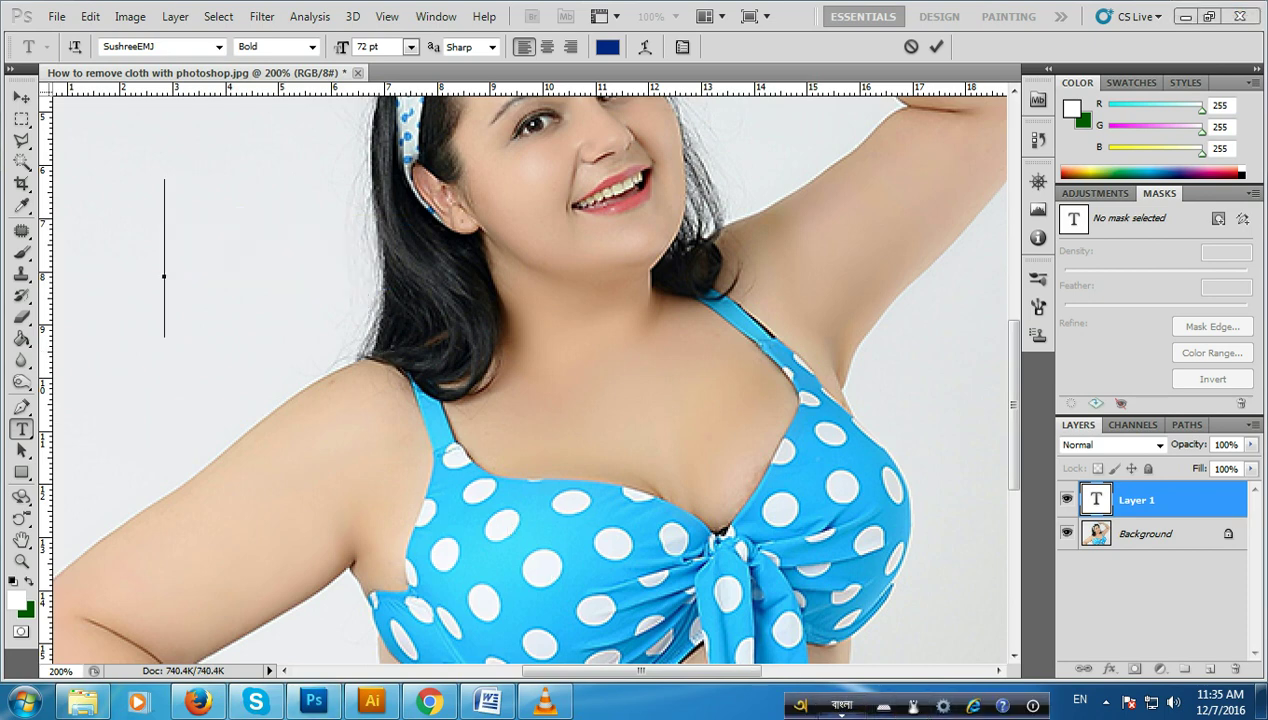
{"action": "key", "text": "alt+shift"}
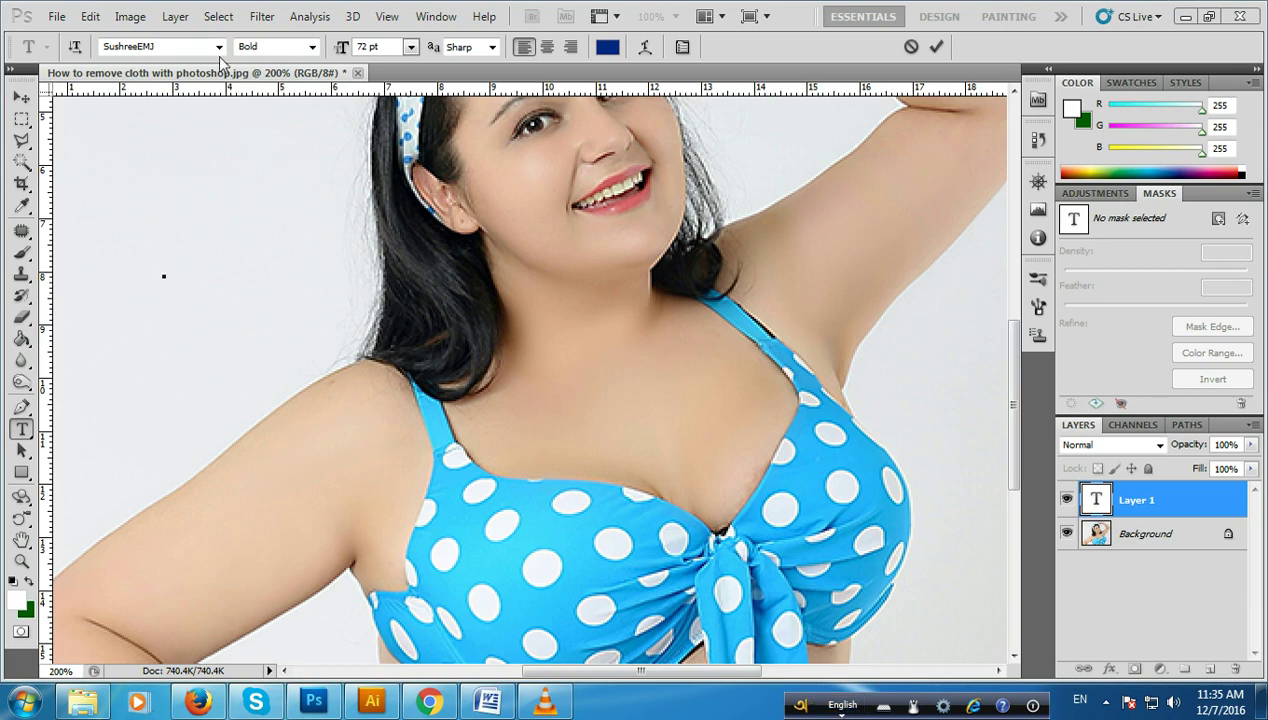
{"action": "left_click", "coordinate": [219, 47]}
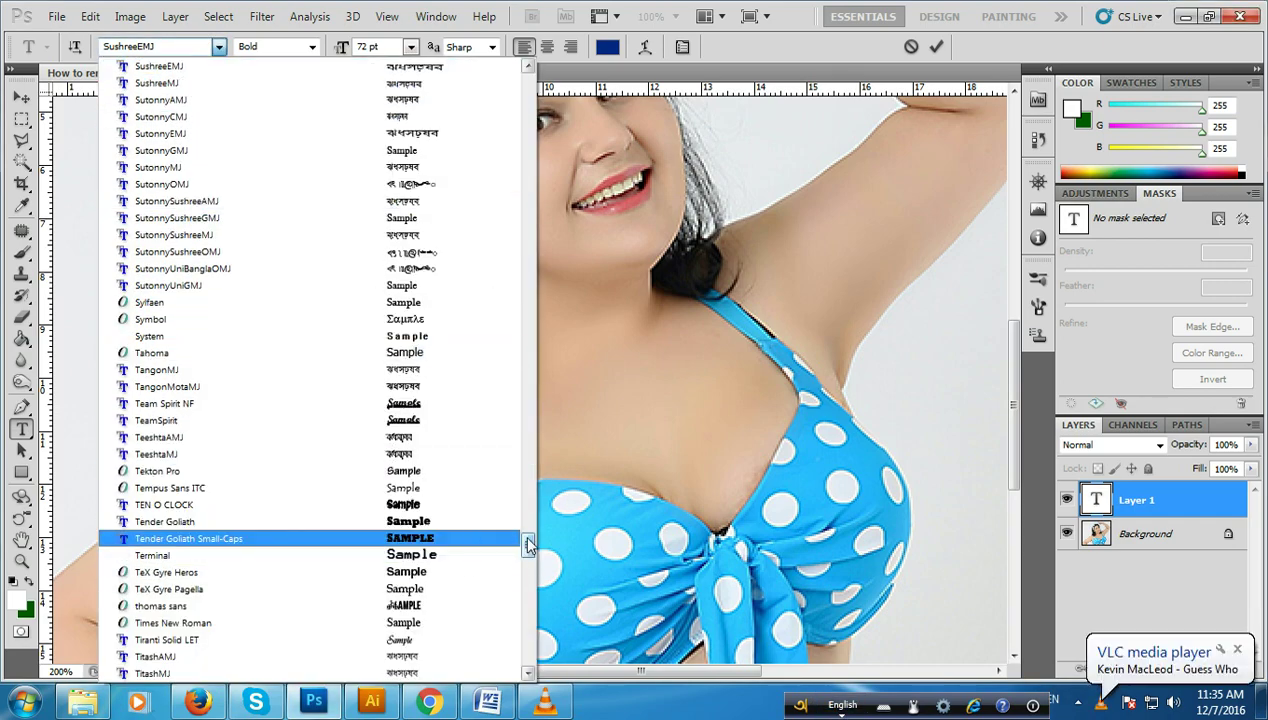
{"action": "left_click_drag", "start_coordinate": [529, 543], "coordinate": [532, 92]}
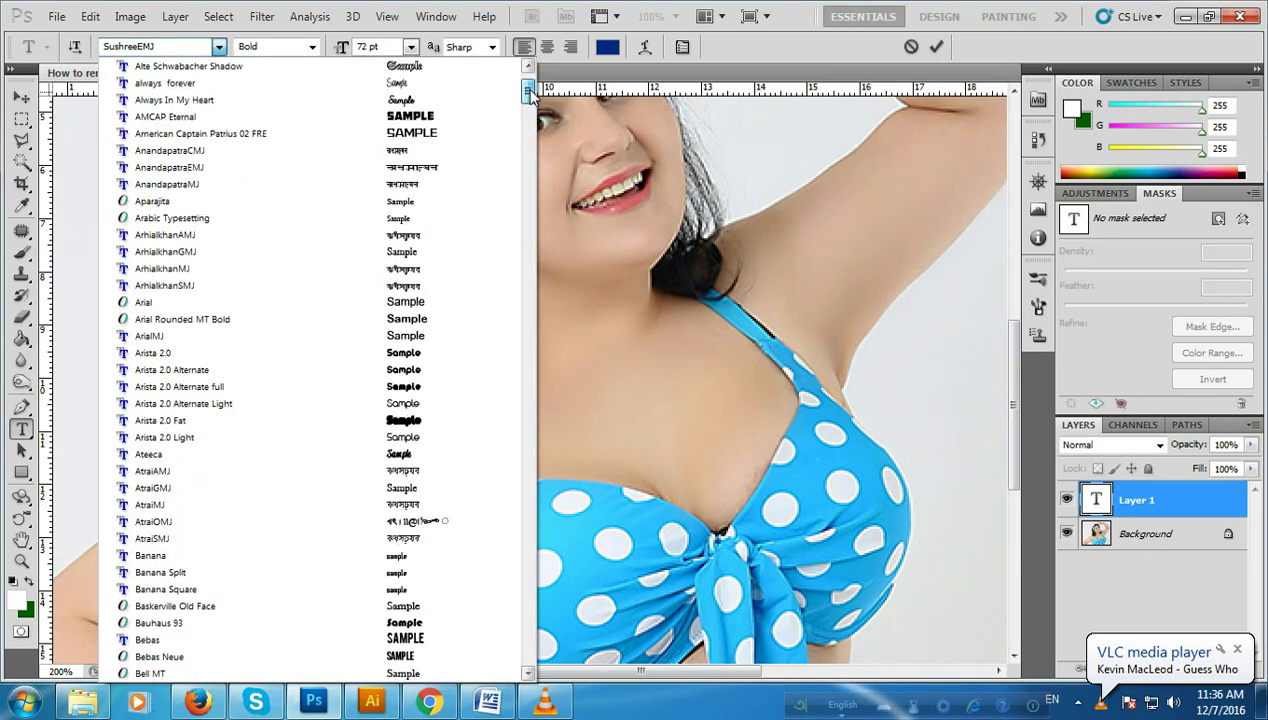
Step: Type the Arial caption 'First Take a duplicate Layer' at 18 pt and commit it
{"action": "left_click", "coordinate": [160, 302]}
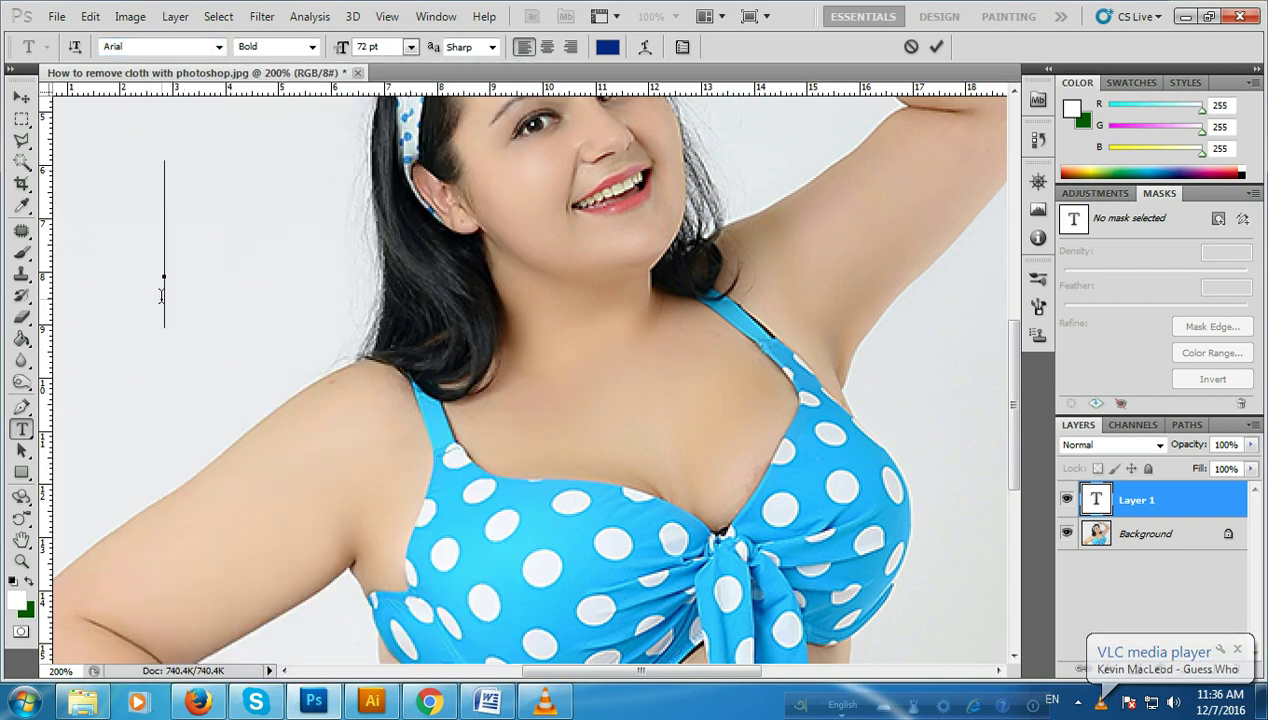
{"action": "type", "text": "F"}
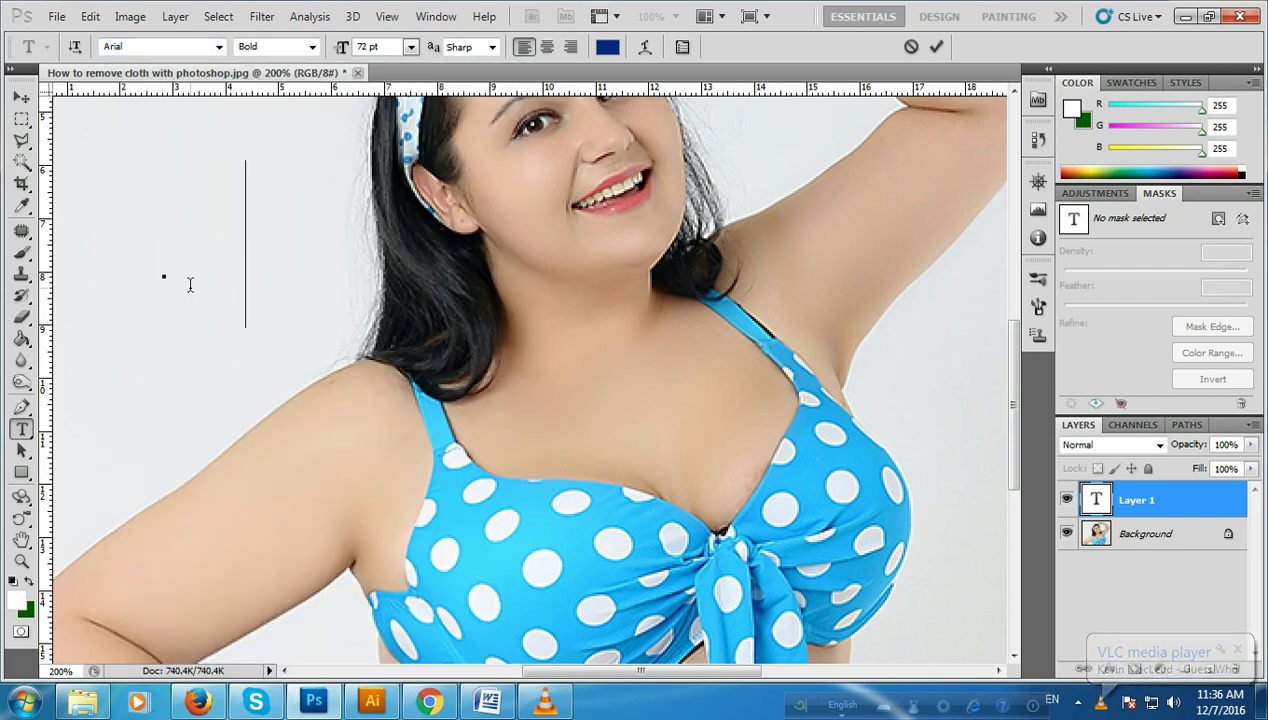
{"action": "type", "text": "irs"}
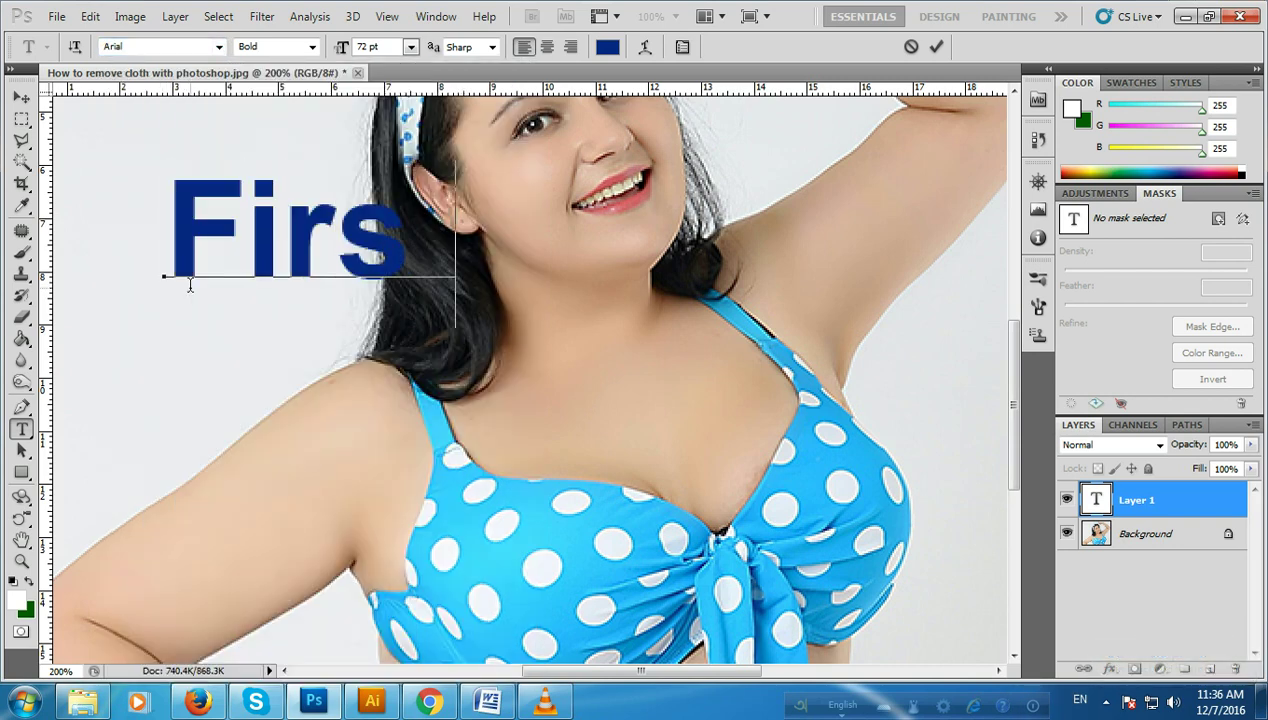
{"action": "type", "text": "t"}
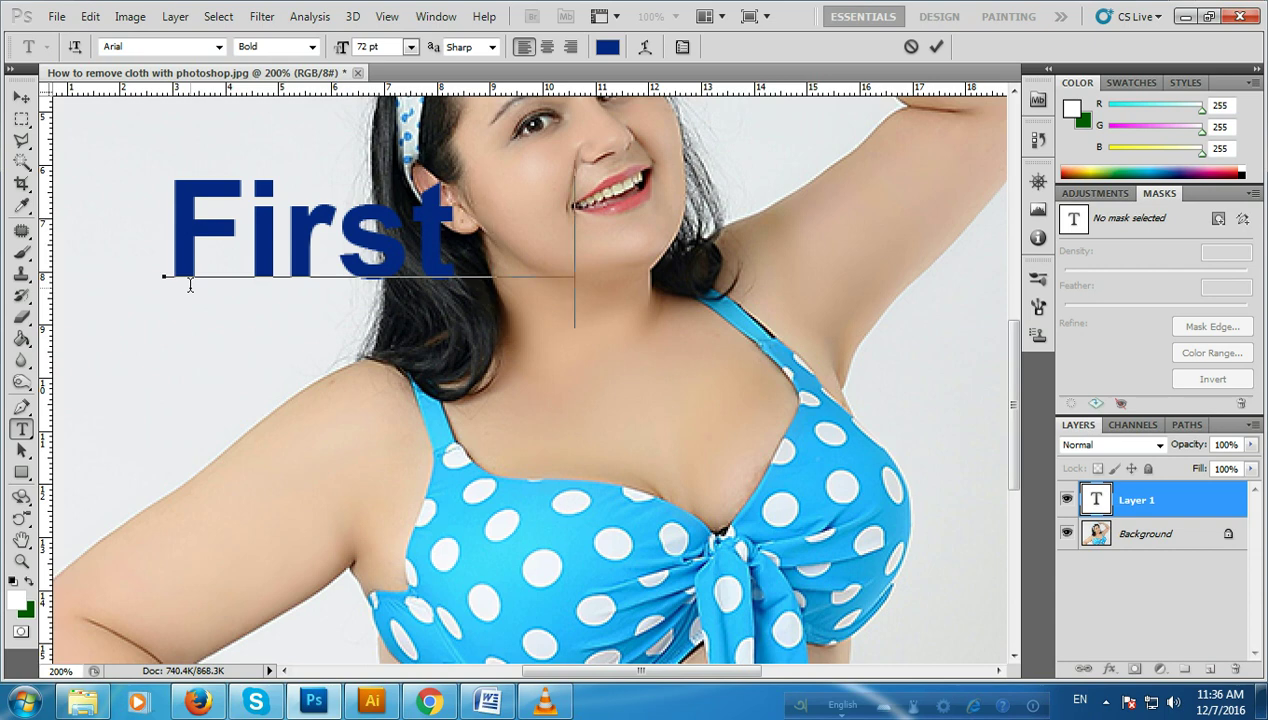
{"action": "type", "text": " Take"}
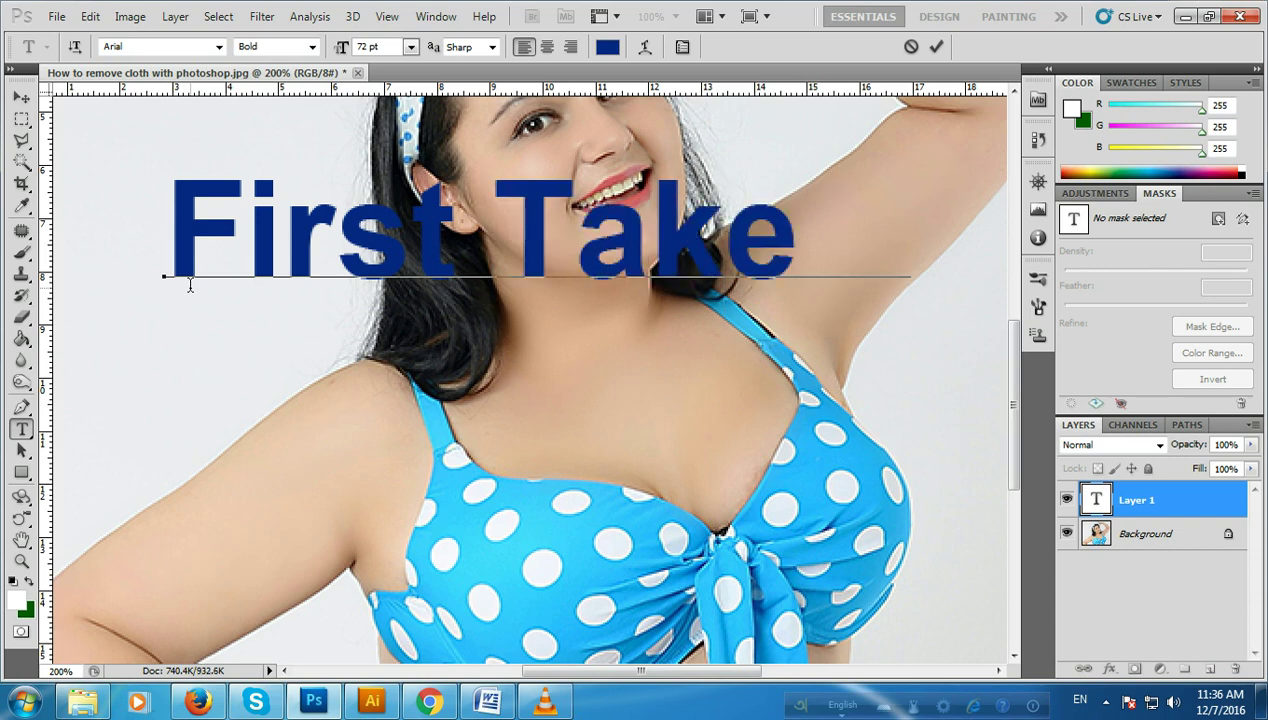
{"action": "type", "text": " a"}
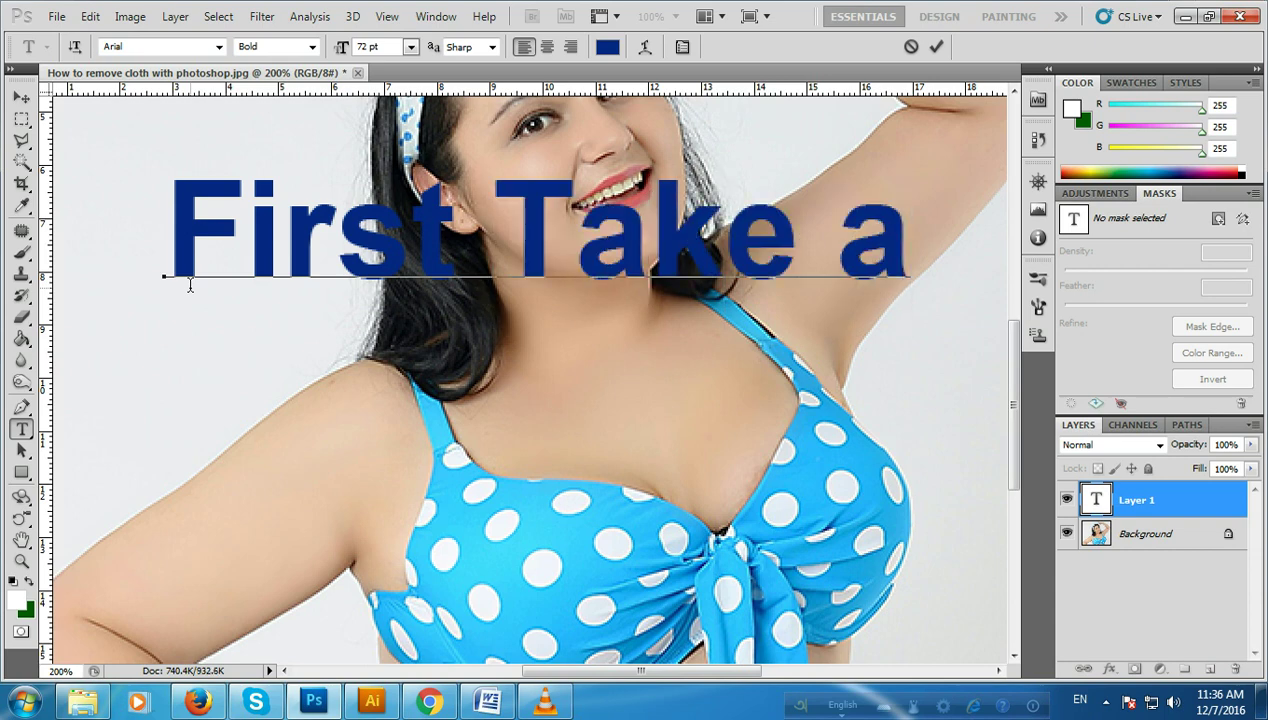
{"action": "key", "text": "shift+Left"}
{"action": "key", "text": "shift+Left"}
{"action": "key", "text": "shift+Left"}
{"action": "key", "text": "shift+Left"}
{"action": "key", "text": "shift+Left"}
{"action": "key", "text": "shift+Left"}
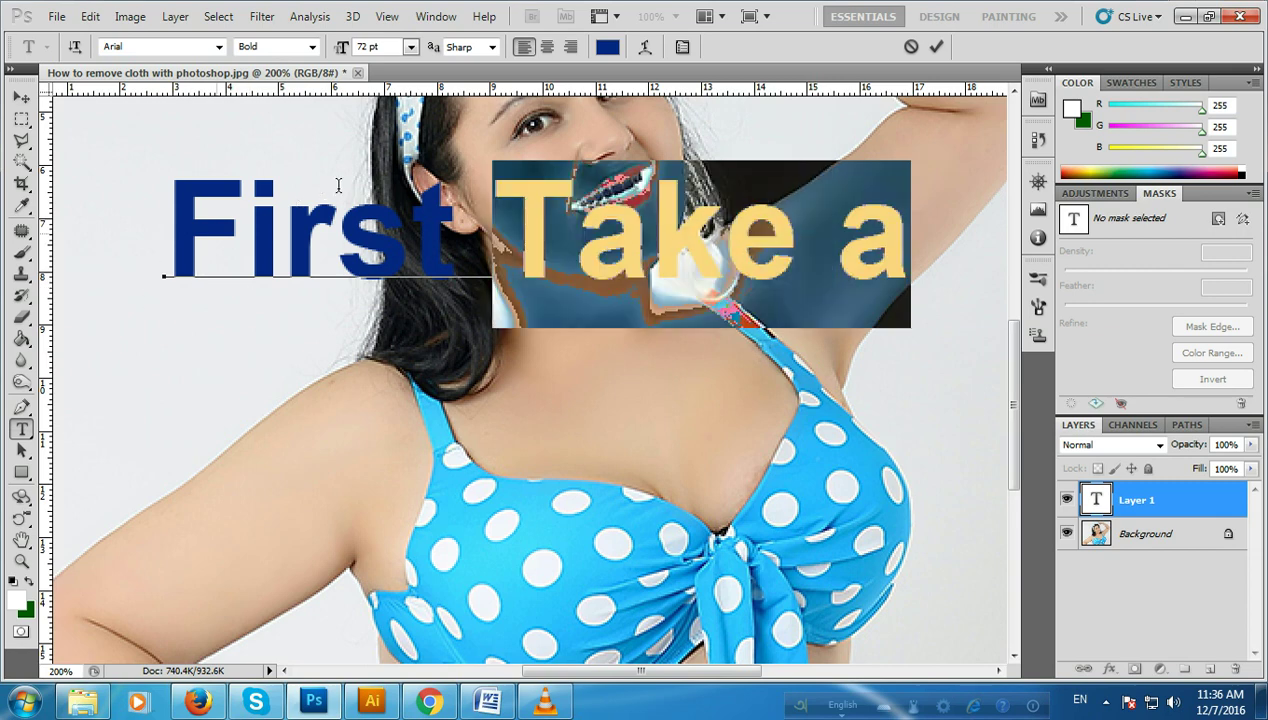
{"action": "key", "text": "shift+Left"}
{"action": "key", "text": "shift+Left"}
{"action": "key", "text": "shift+Left"}
{"action": "key", "text": "shift+Left"}
{"action": "key", "text": "shift+Left"}
{"action": "key", "text": "shift+Left"}
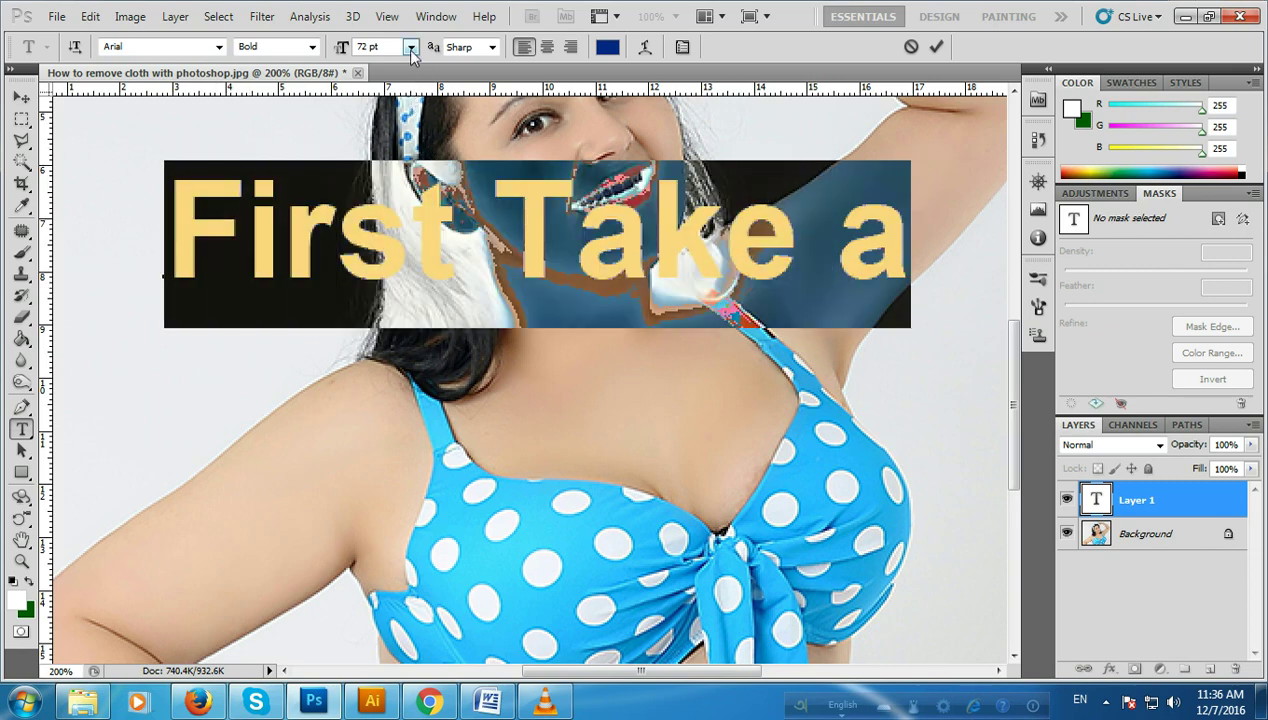
{"action": "left_click", "coordinate": [410, 47]}
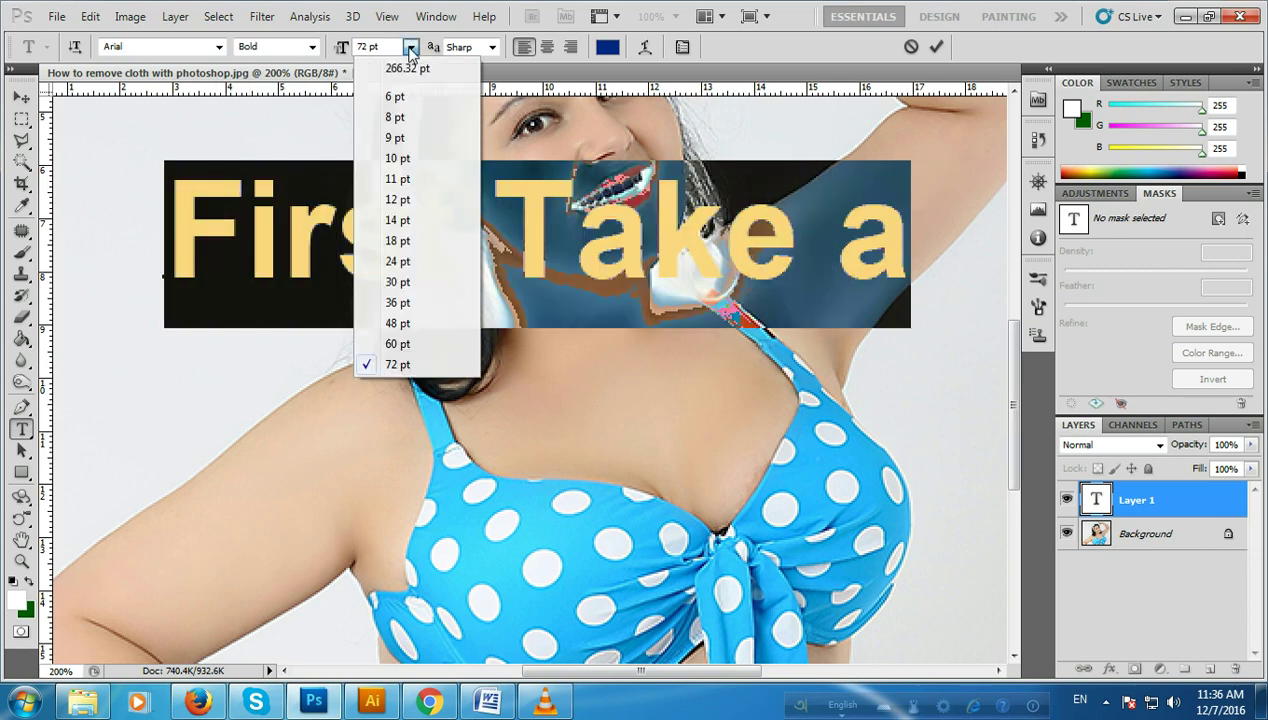
{"action": "left_click", "coordinate": [398, 241]}
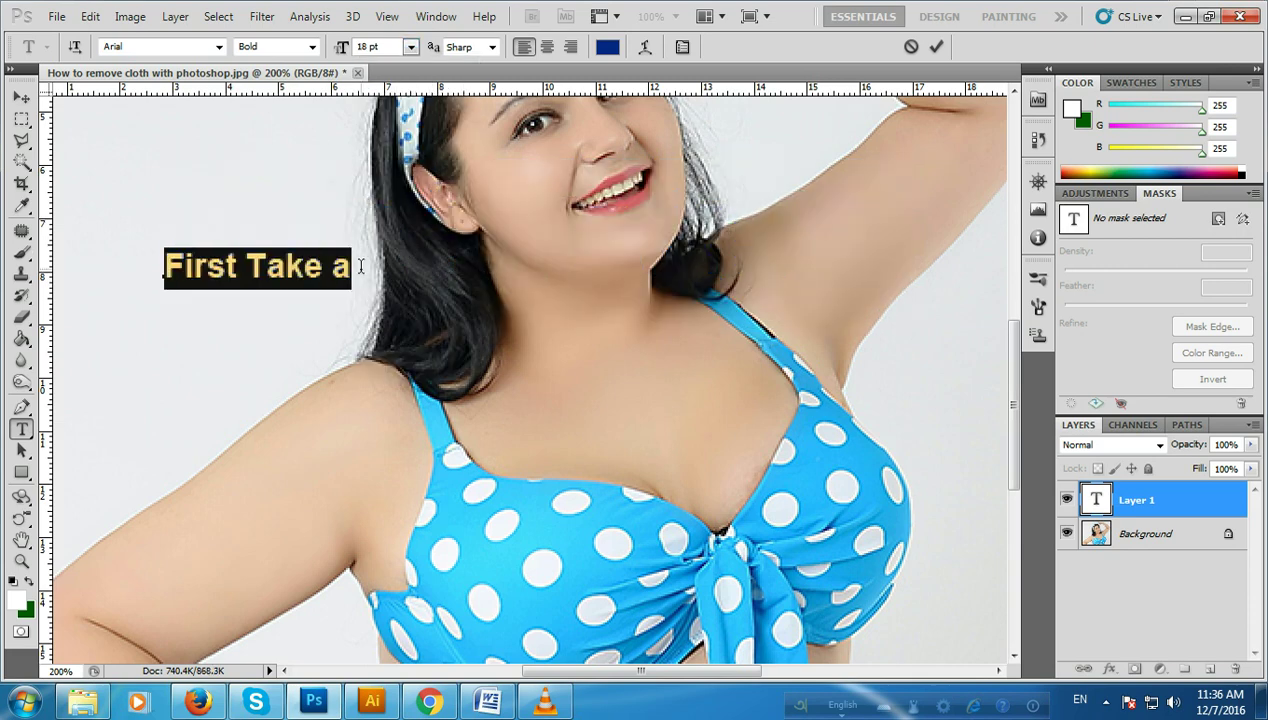
{"action": "left_click", "coordinate": [283, 268]}
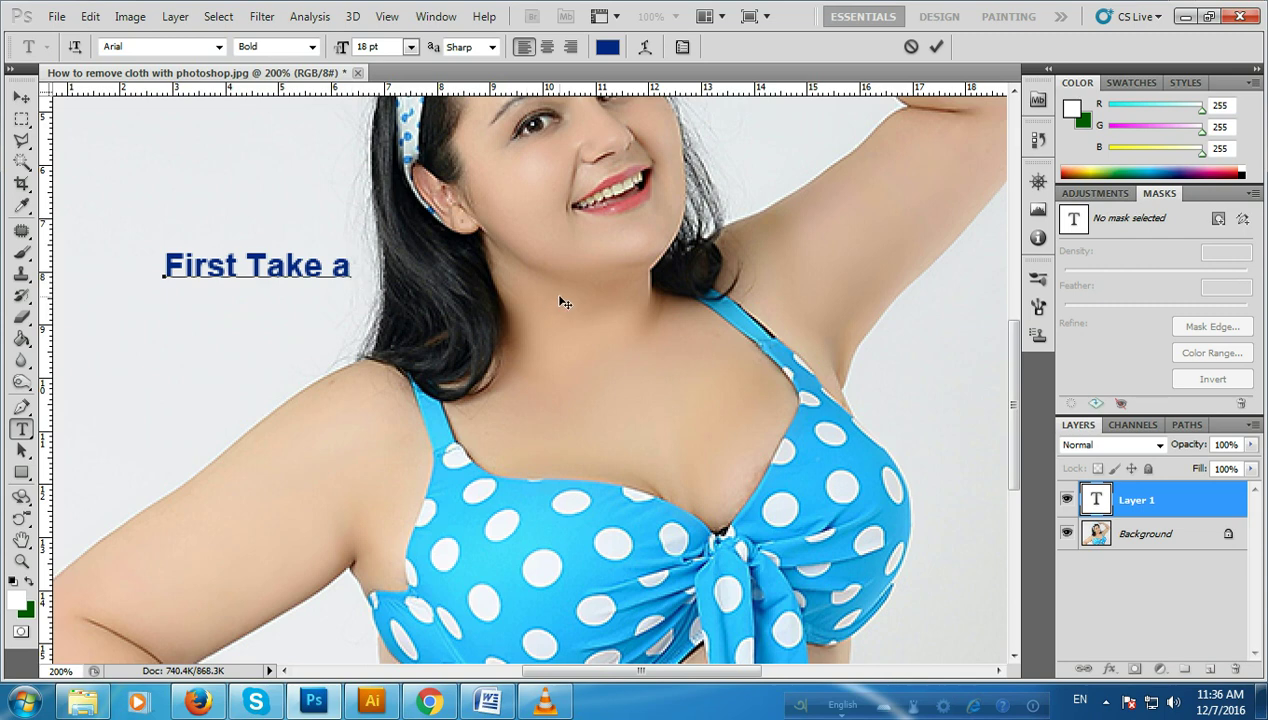
{"action": "type", "text": "dup"}
{"action": "type", "text": "licate"}
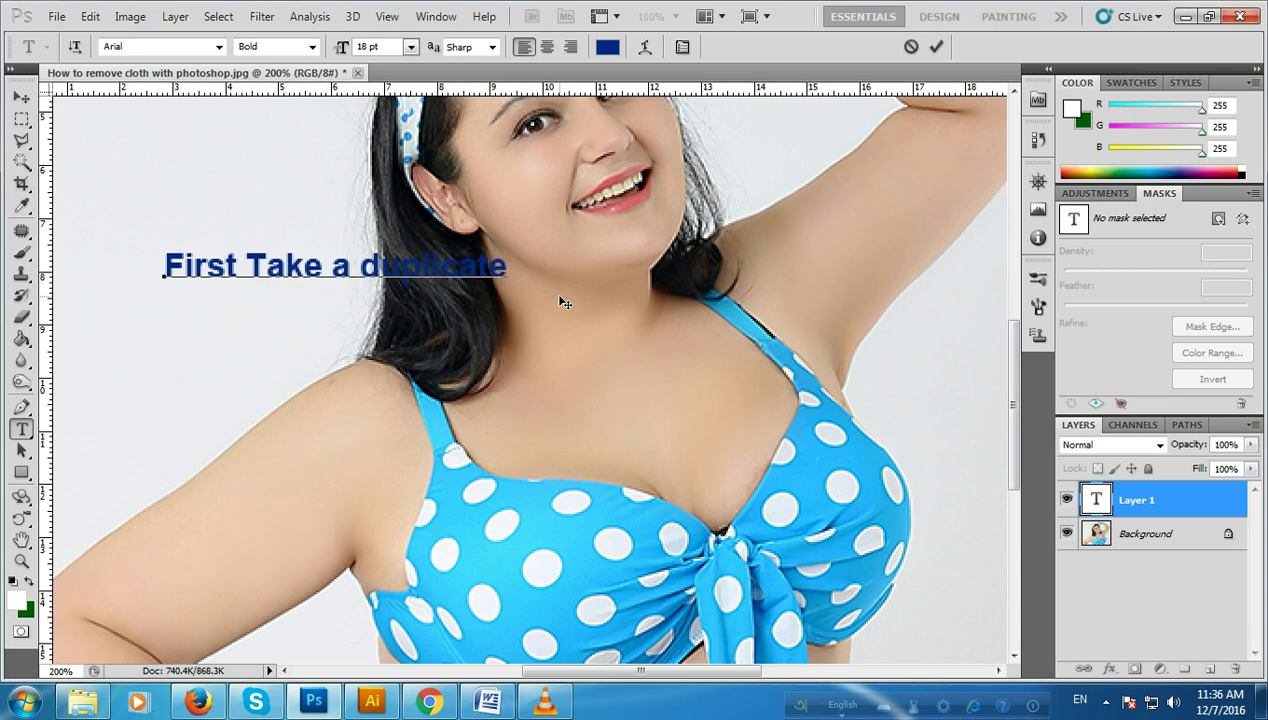
{"action": "type", "text": " La"}
{"action": "type", "text": "yer"}
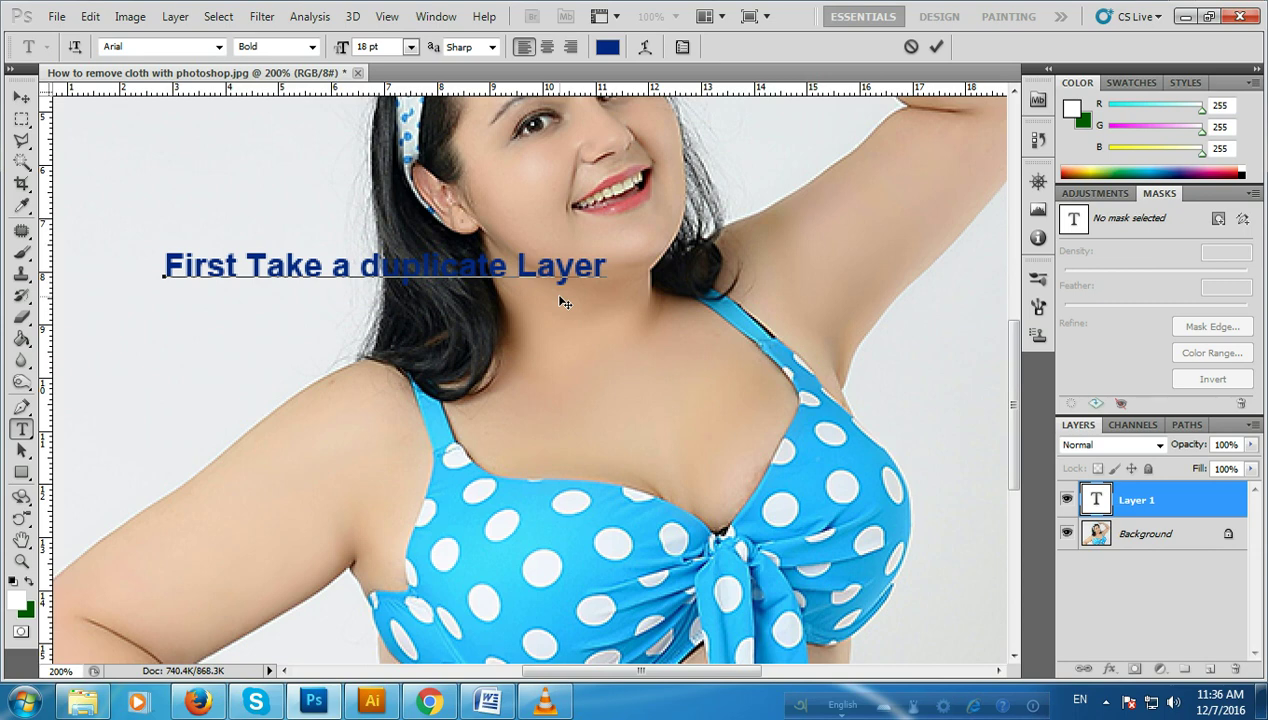
{"action": "left_click", "coordinate": [23, 99]}
Step: Move the caption down onto the chest and hide its layer
{"action": "left_click_drag", "start_coordinate": [266, 277], "coordinate": [333, 480]}
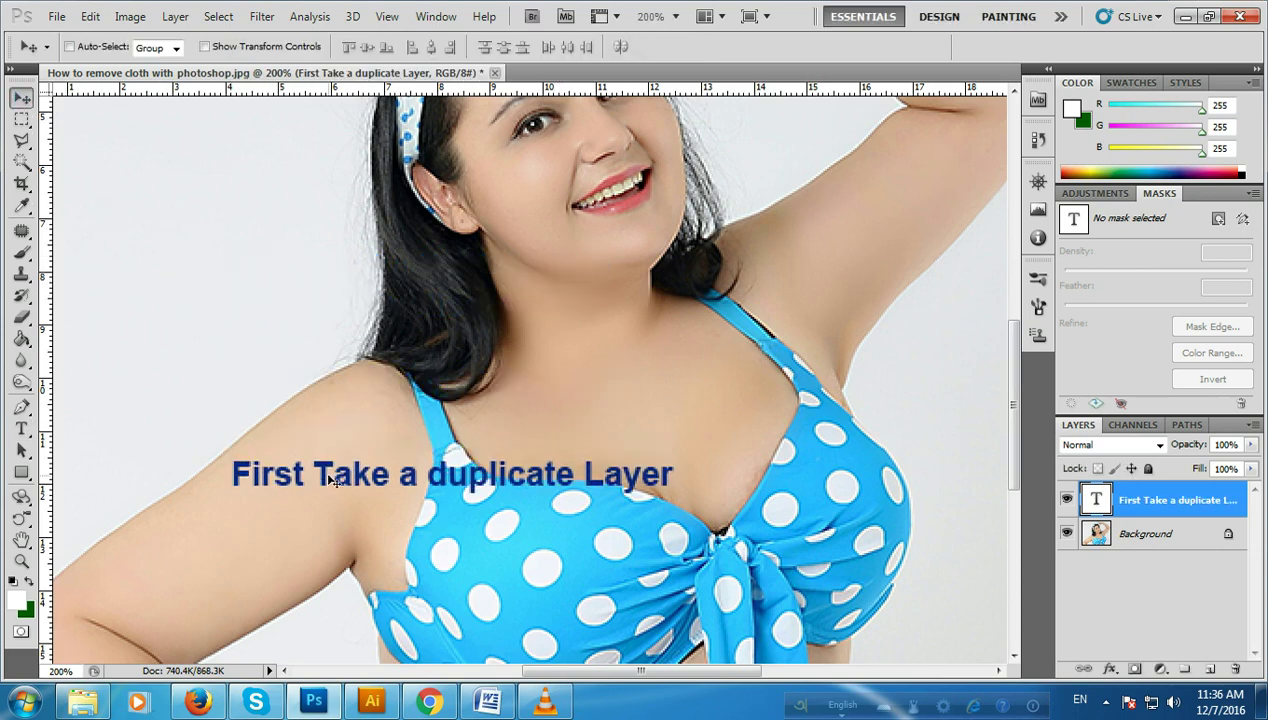
{"action": "left_click", "coordinate": [1067, 499]}
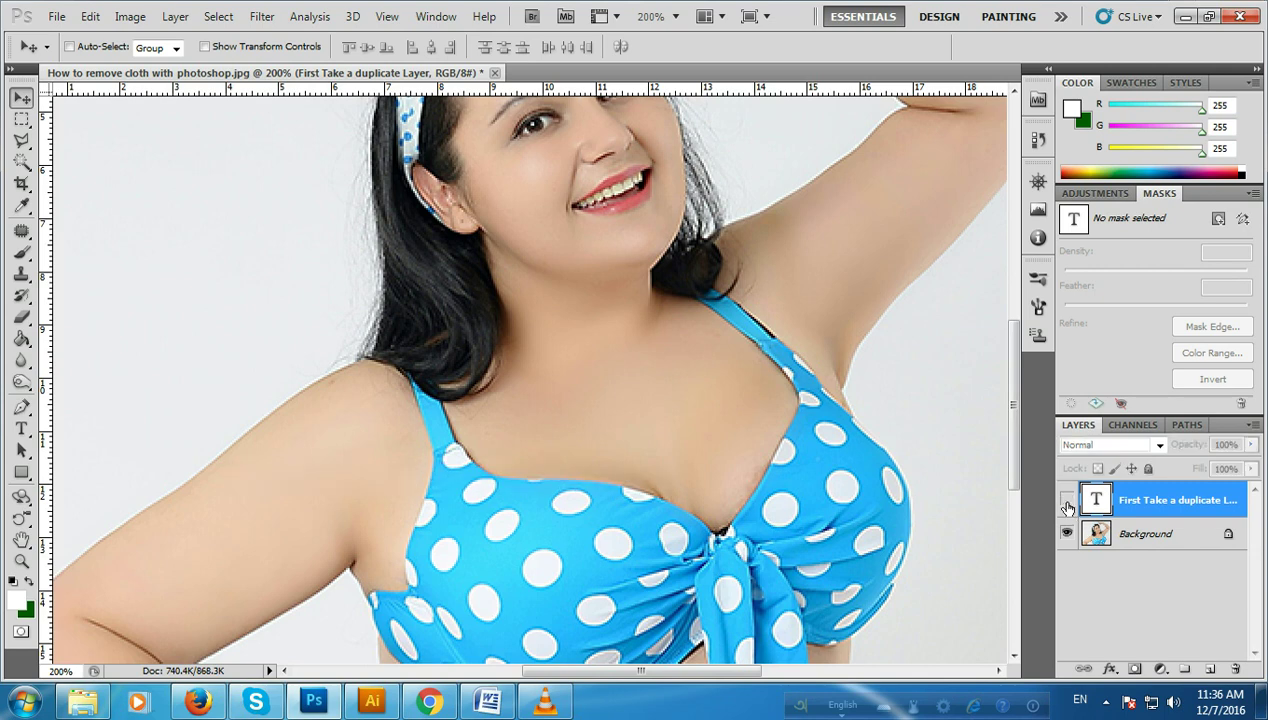
{"action": "left_click", "coordinate": [1066, 502]}
{"action": "left_click", "coordinate": [1066, 502]}
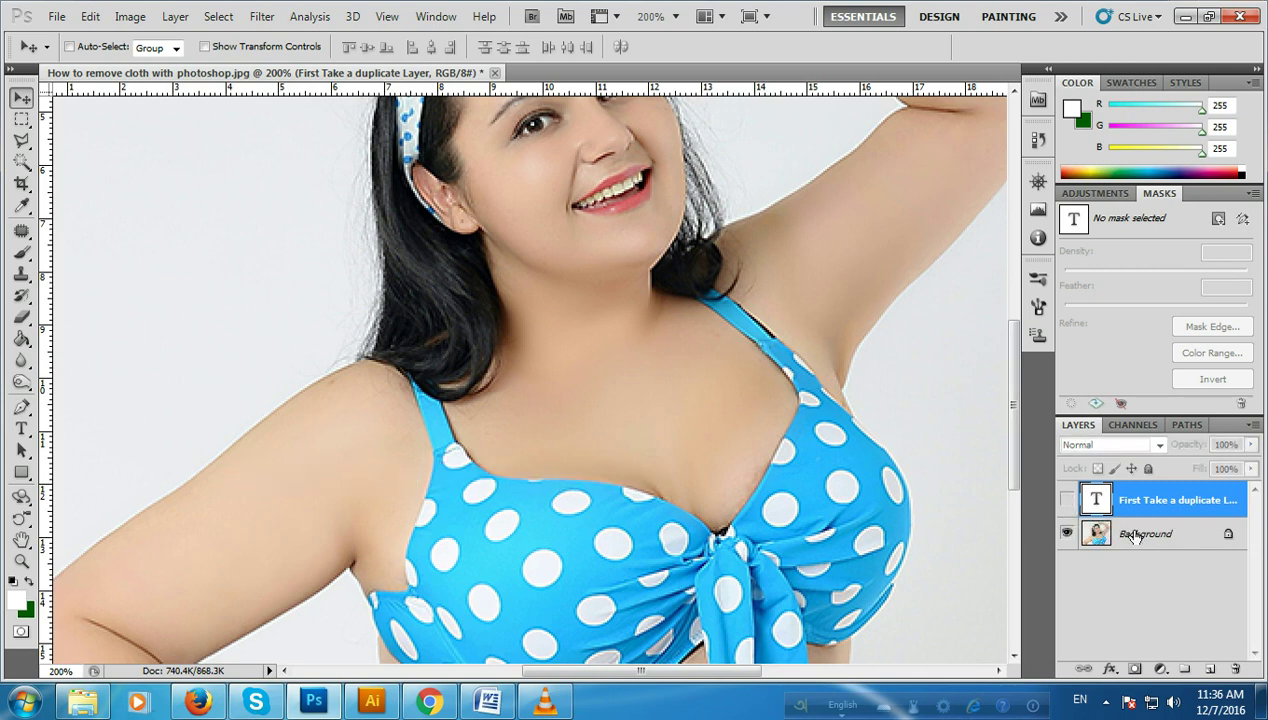
Step: Convert the Background to Layer 0, duplicate it as Layer 0 copy, and hide Layer 0
{"action": "double_click", "coordinate": [1227, 536]}
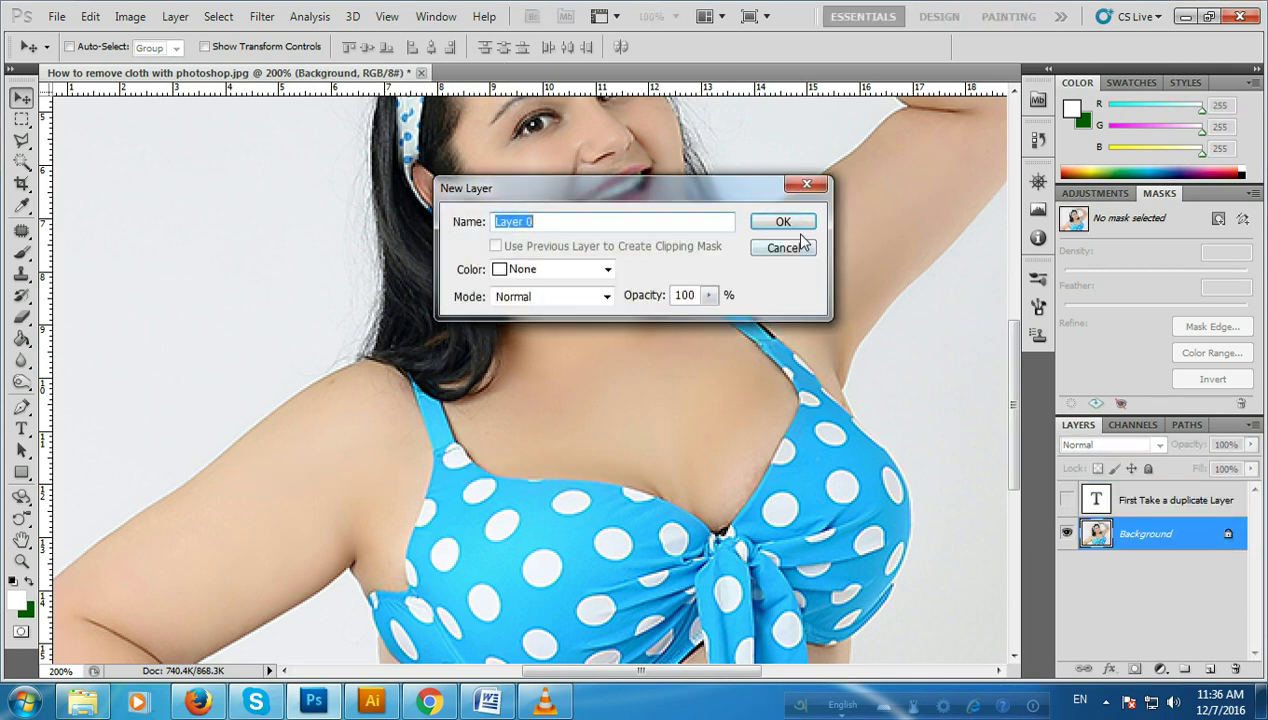
{"action": "left_click", "coordinate": [790, 224]}
{"action": "right_click", "coordinate": [1131, 538]}
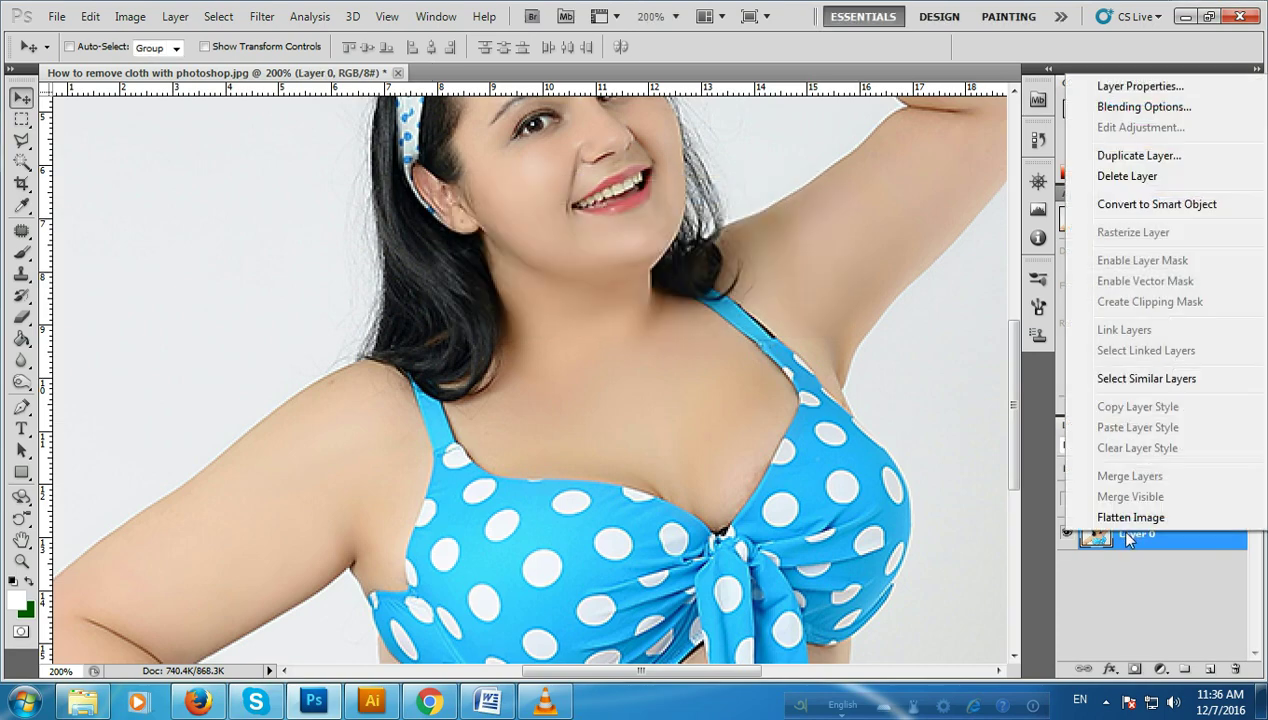
{"action": "left_click", "coordinate": [1114, 158]}
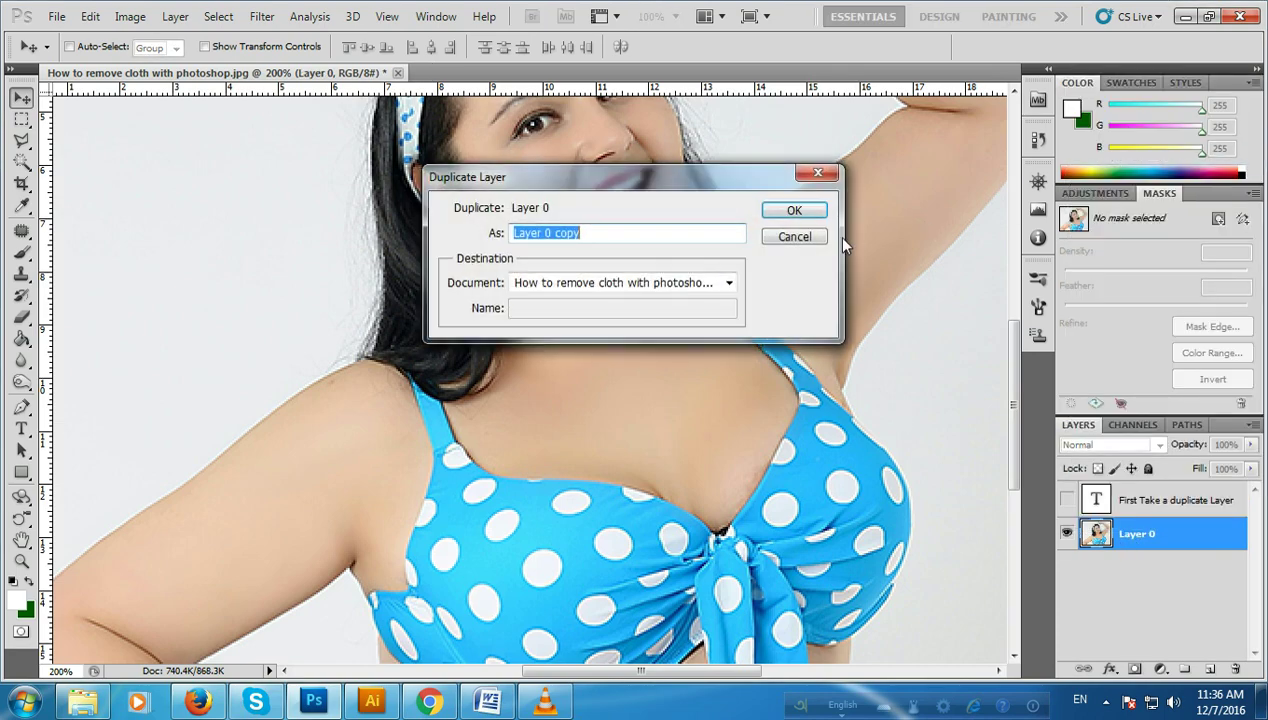
{"action": "left_click", "coordinate": [800, 212]}
{"action": "left_click", "coordinate": [1067, 566]}
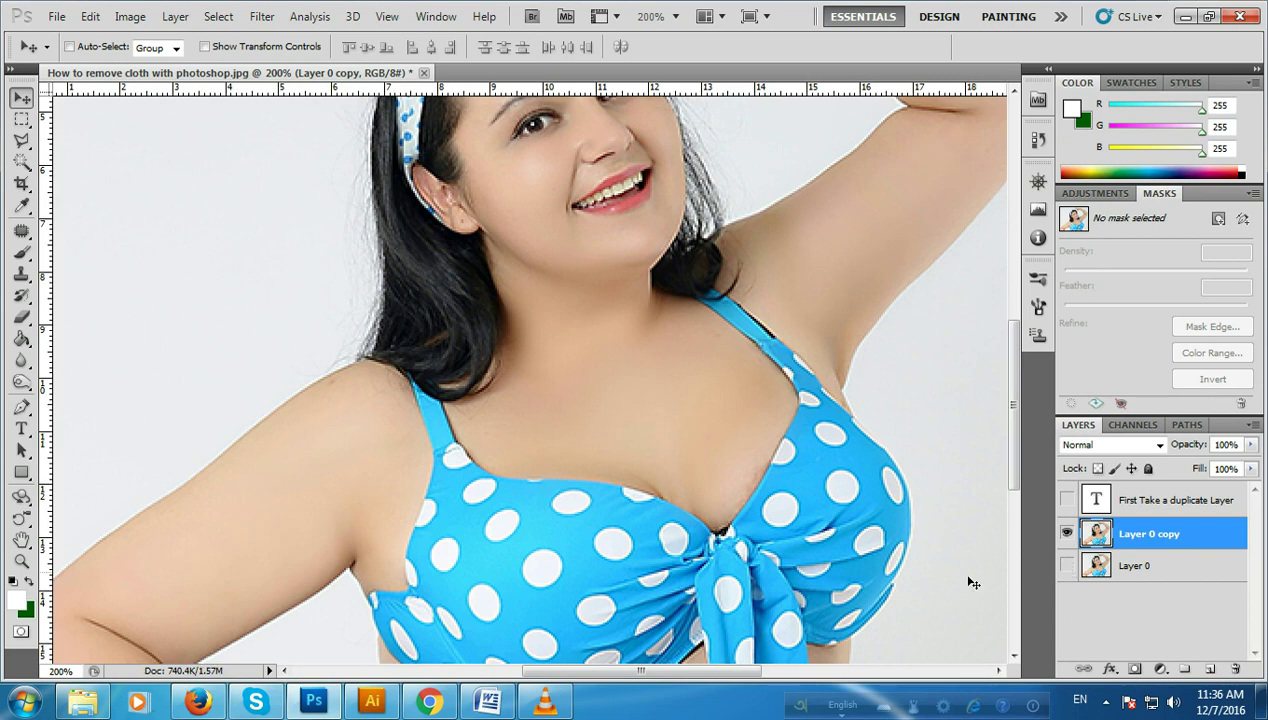
{"action": "left_click", "coordinate": [21, 428]}
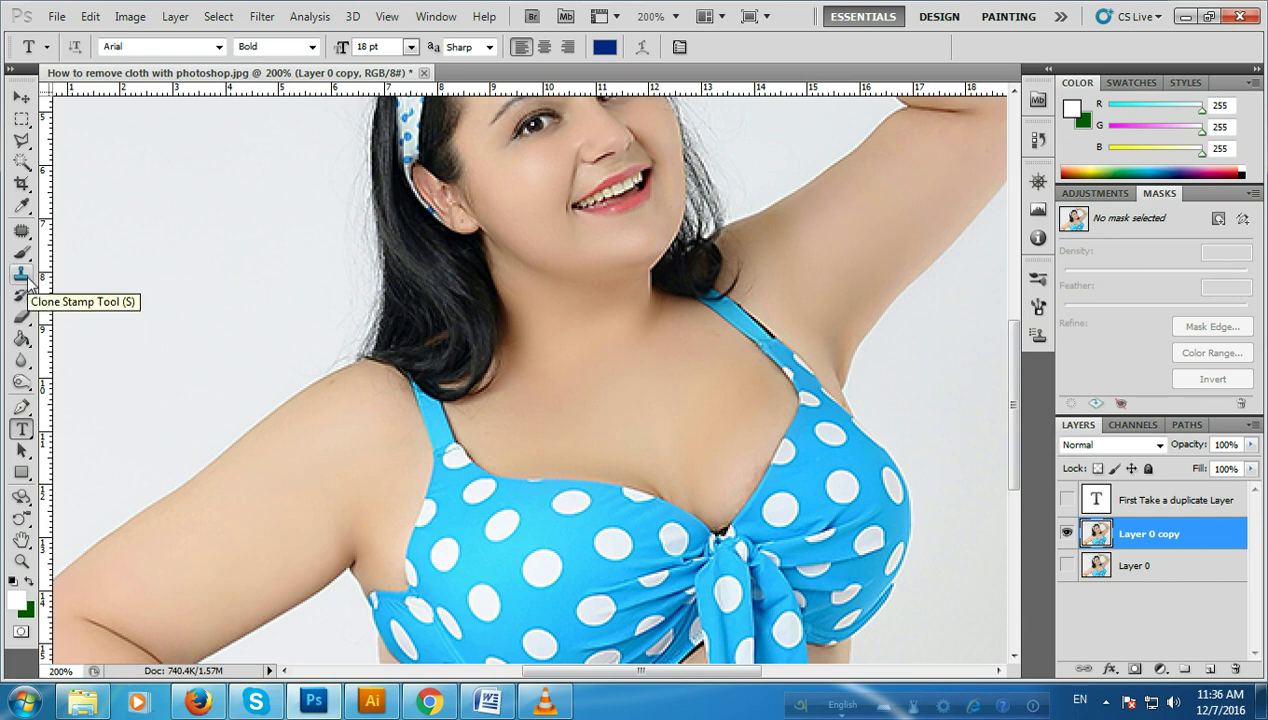
Step: Add 'Now select clone tool' as a text layer over the left arm, then hide it
{"action": "left_click", "coordinate": [127, 428]}
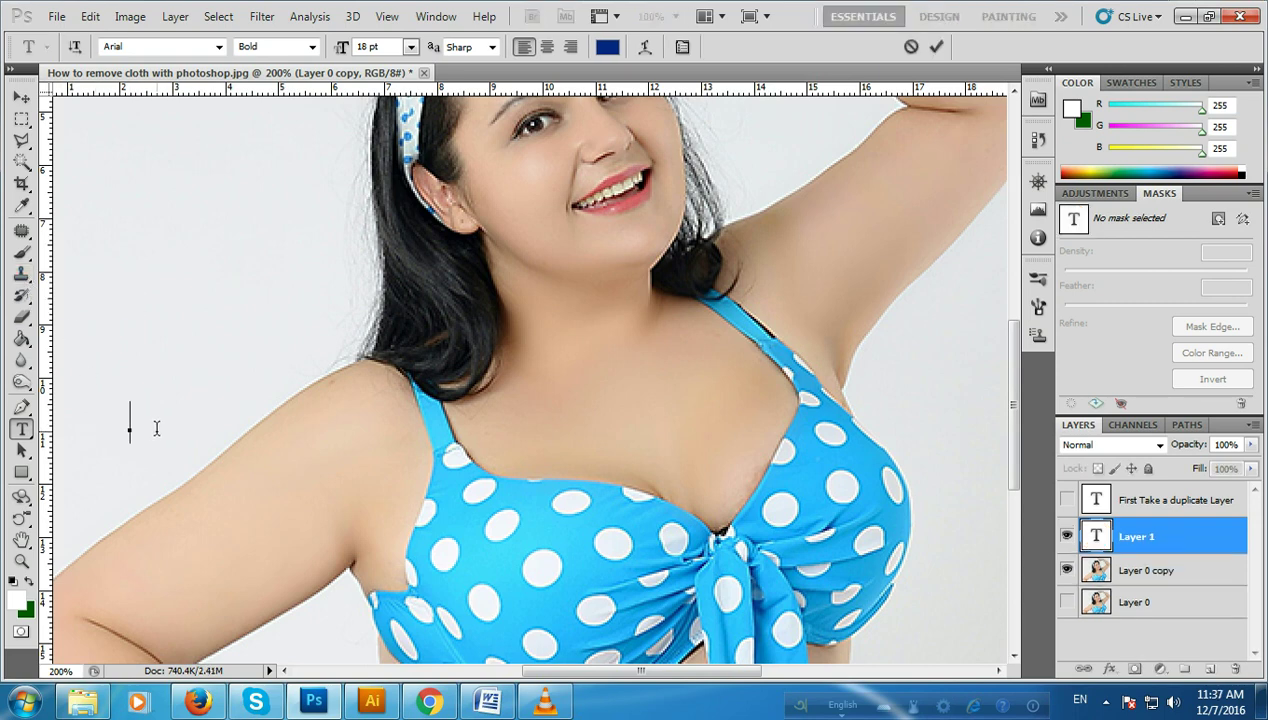
{"action": "type", "text": "Noe"}
{"action": "key", "text": "BackSpace"}
{"action": "type", "text": "w "}
{"action": "type", "text": "sele"}
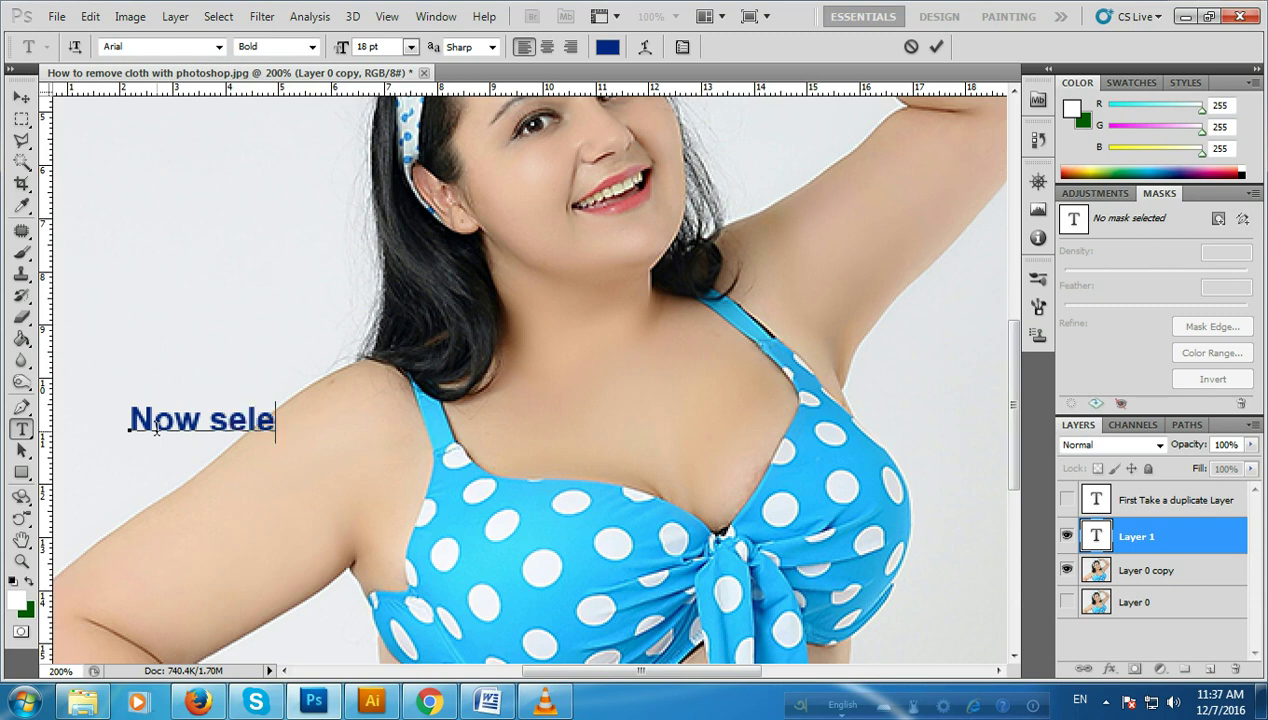
{"action": "type", "text": "ct "}
{"action": "type", "text": "clone "}
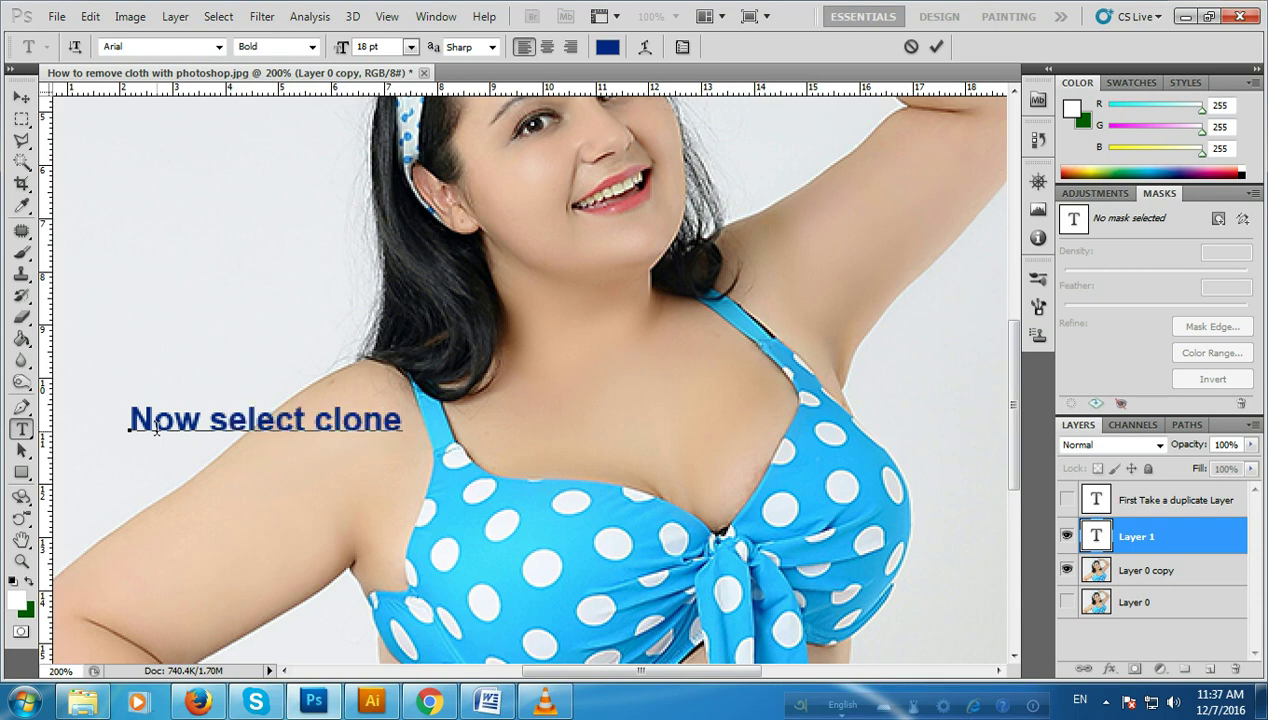
{"action": "type", "text": "too"}
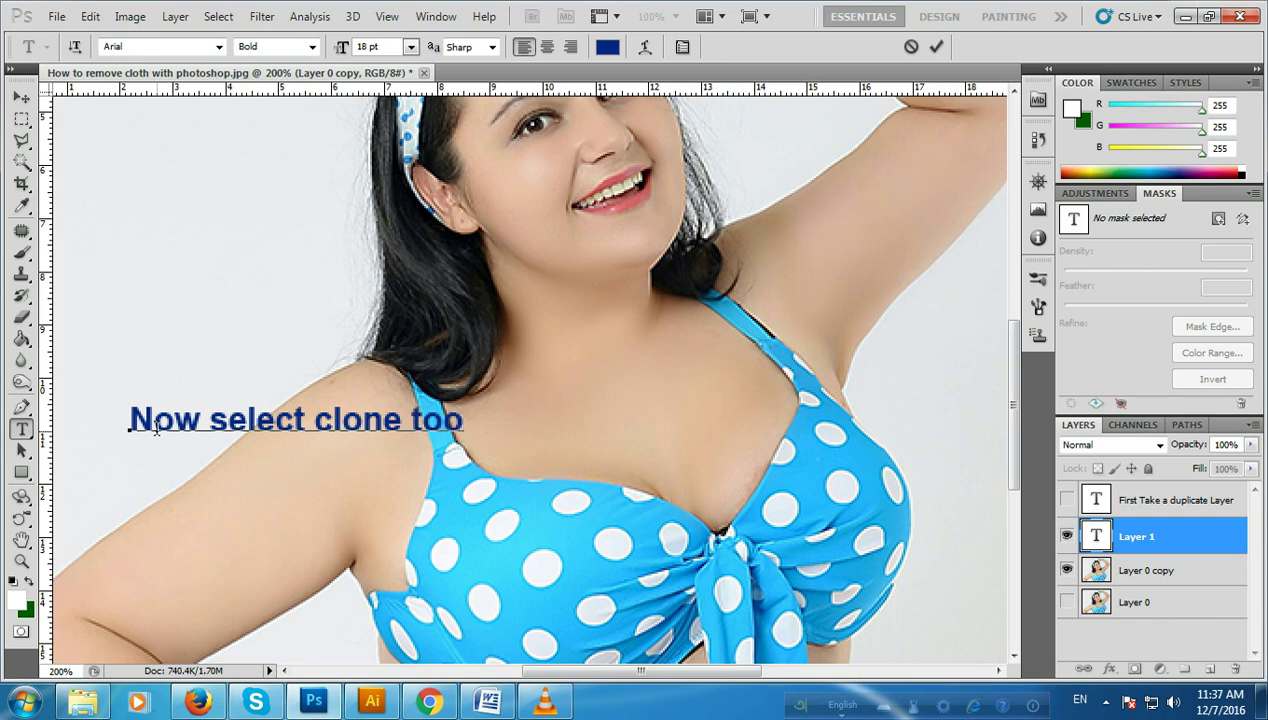
{"action": "type", "text": "l"}
{"action": "left_click", "coordinate": [21, 97]}
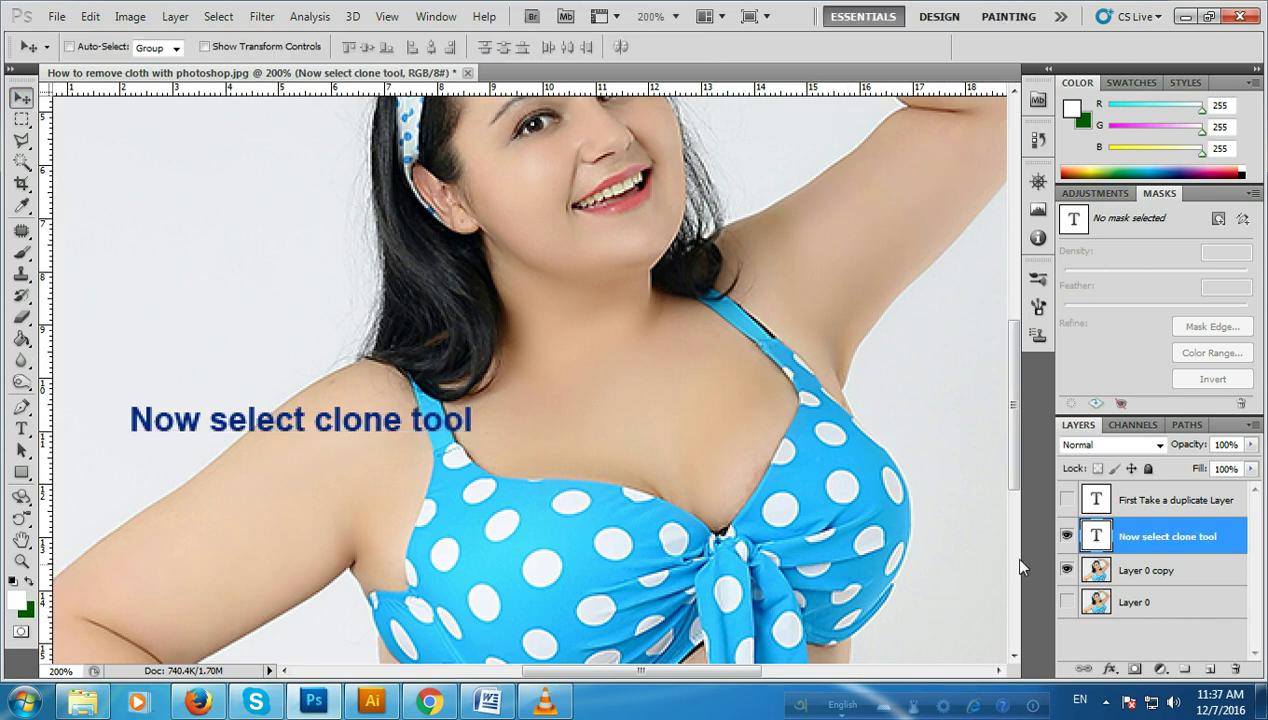
{"action": "left_click", "coordinate": [1067, 537]}
{"action": "left_click", "coordinate": [1067, 537]}
{"action": "left_click", "coordinate": [1067, 537]}
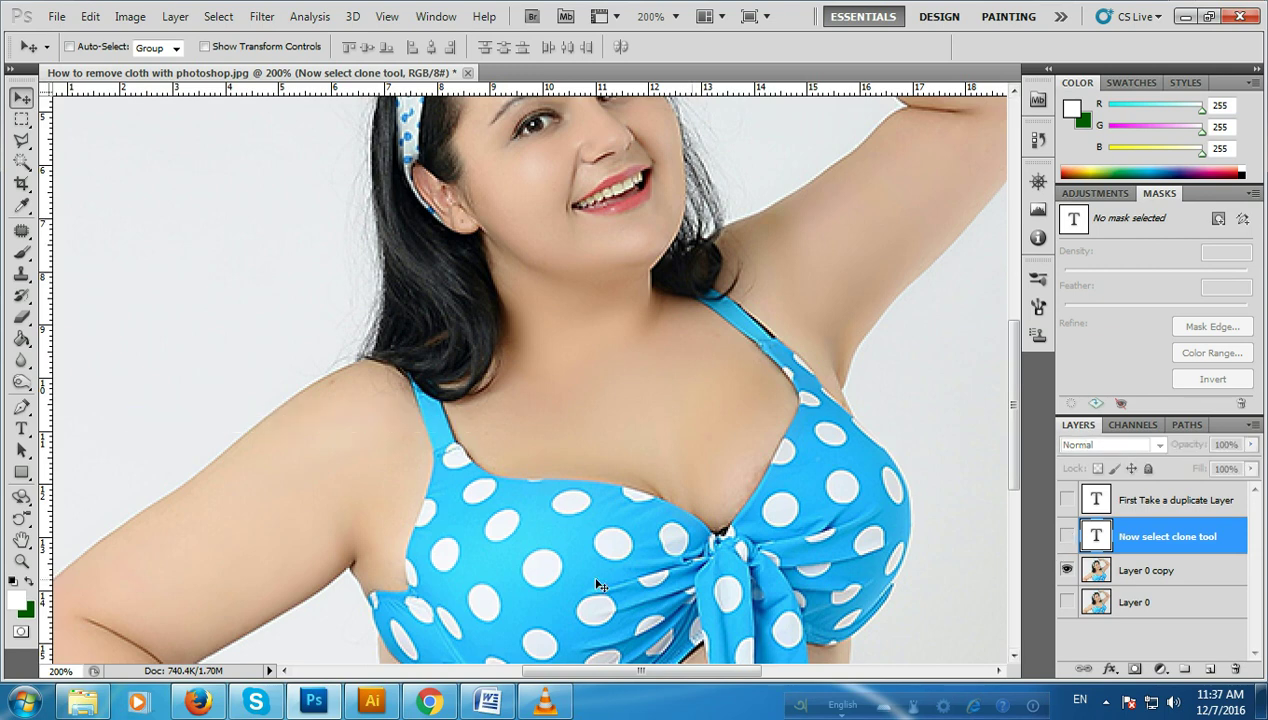
Step: Select the Clone Stamp tool on Layer 0 copy with a 21 px brush
{"action": "left_click", "coordinate": [21, 273]}
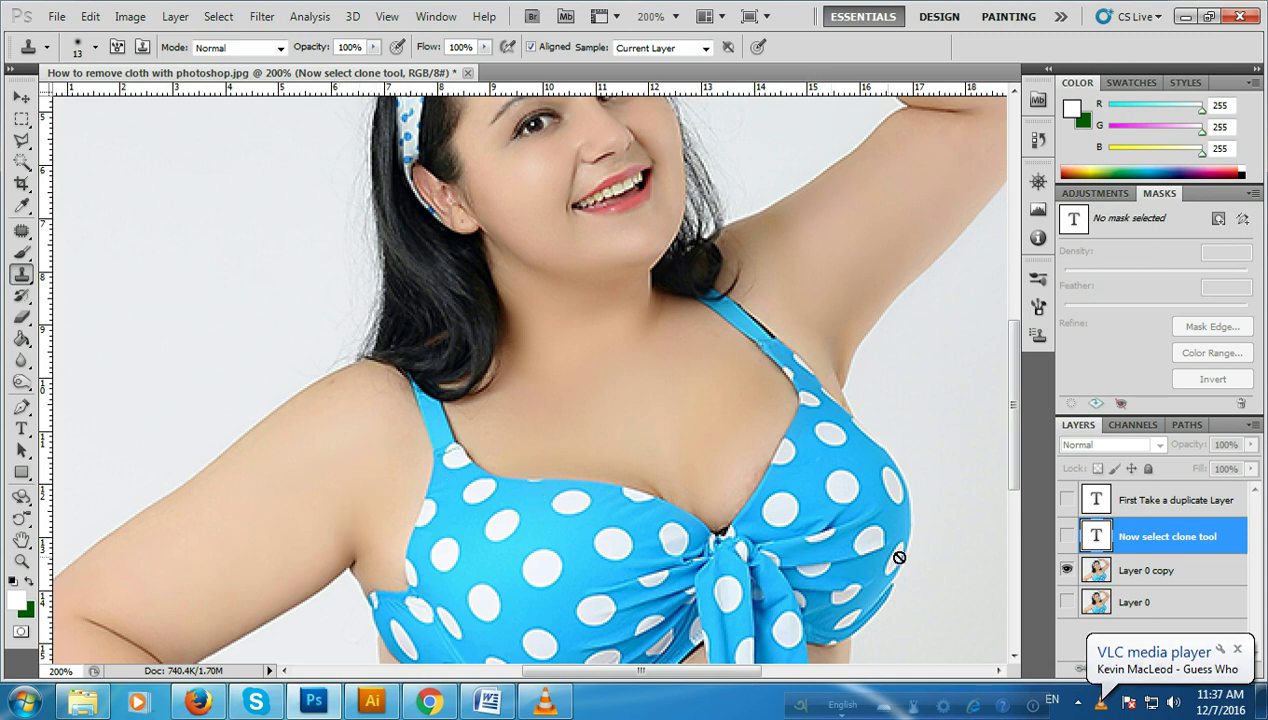
{"action": "left_click", "coordinate": [1113, 571]}
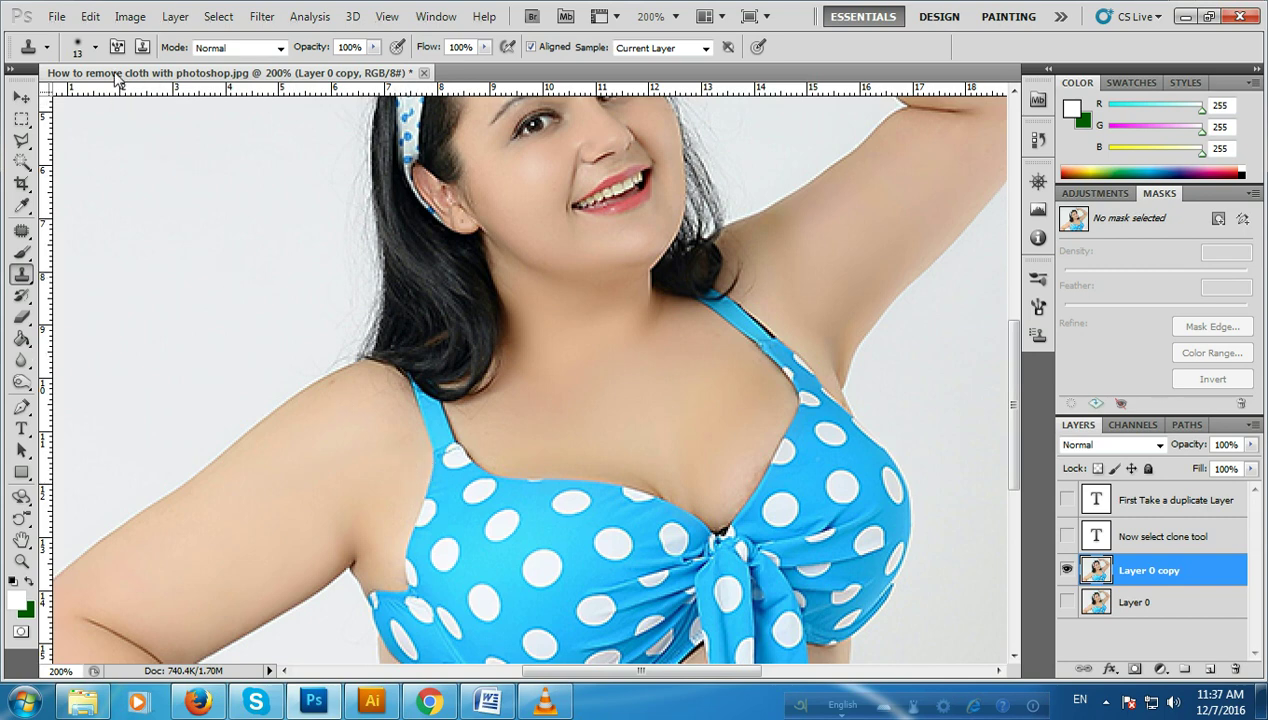
{"action": "left_click", "coordinate": [95, 47]}
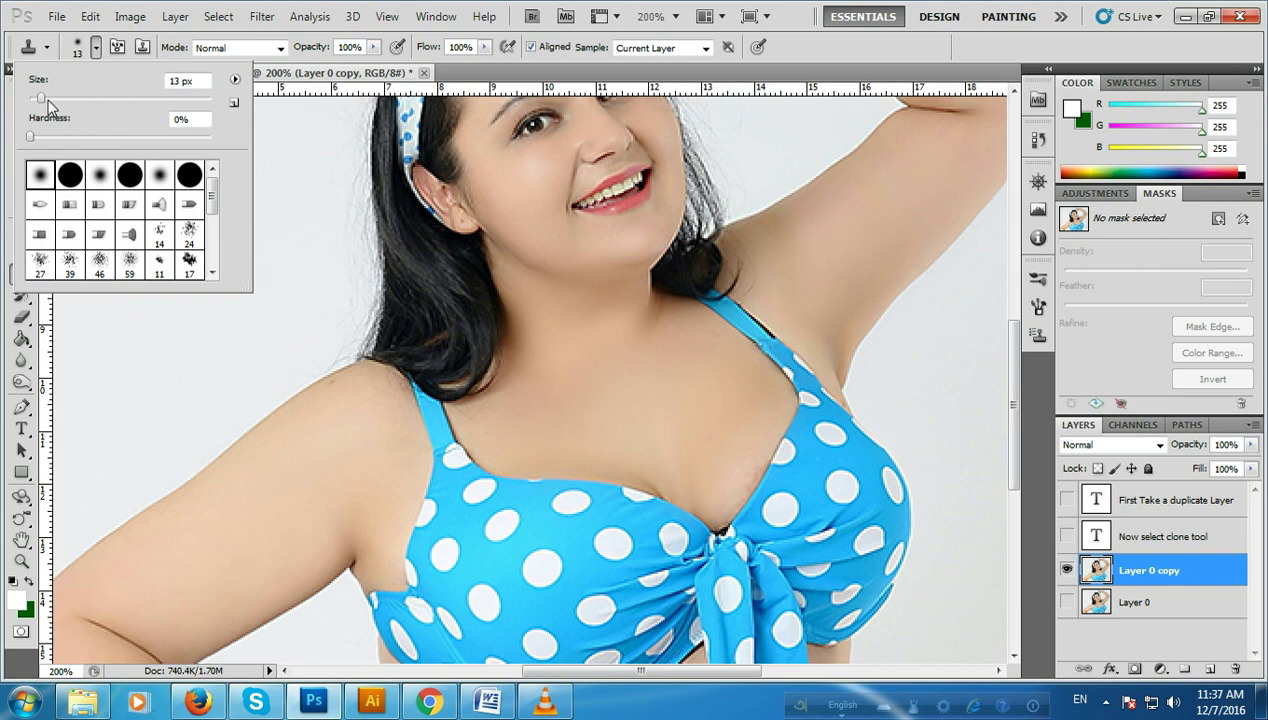
{"action": "left_click_drag", "start_coordinate": [45, 100], "coordinate": [55, 103]}
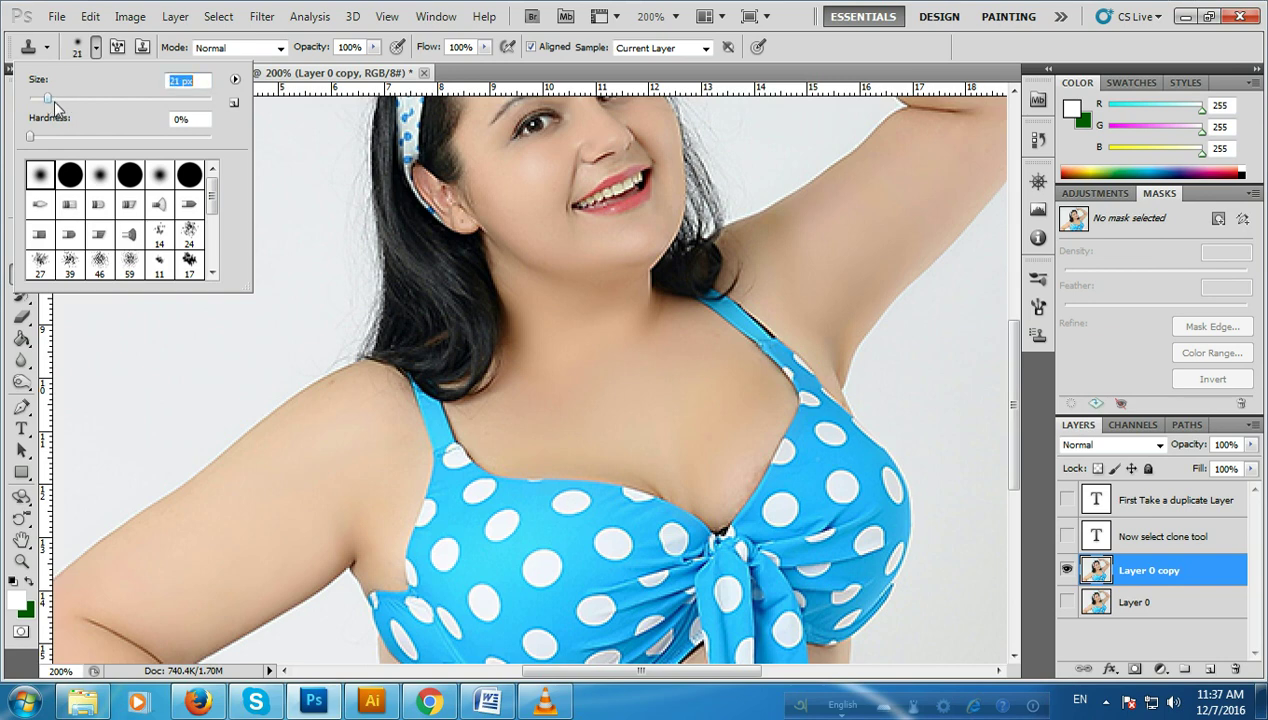
Step: Clone skin over the left and then the right blue shoulder strap
{"action": "left_click", "coordinate": [428, 456]}
{"action": "mouse_move", "coordinate": [438, 452]}
{"action": "left_mouse_down"}
{"action": "mouse_move", "coordinate": [446, 444]}
{"action": "mouse_move", "coordinate": [423, 423]}
{"action": "mouse_move", "coordinate": [441, 418]}
{"action": "mouse_move", "coordinate": [413, 405]}
{"action": "mouse_move", "coordinate": [413, 433]}
{"action": "mouse_move", "coordinate": [402, 399]}
{"action": "mouse_move", "coordinate": [427, 414]}
{"action": "left_mouse_up"}
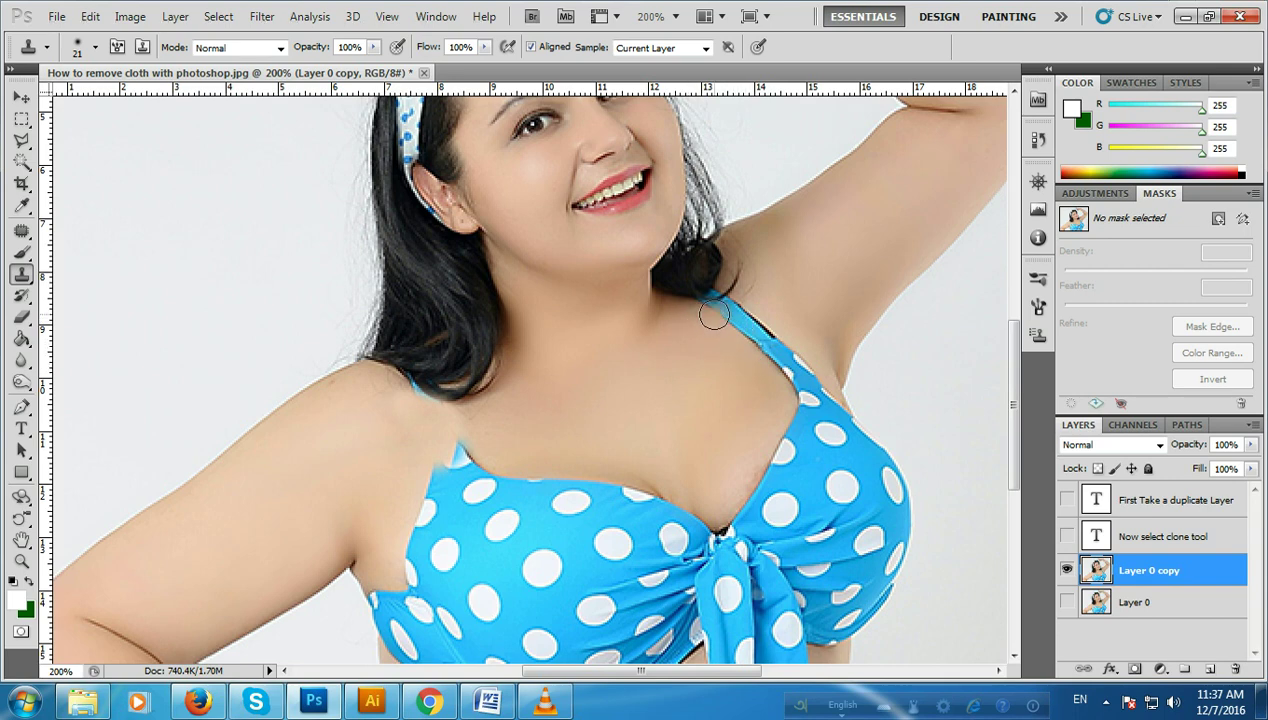
{"action": "mouse_move", "coordinate": [714, 314]}
{"action": "left_mouse_down"}
{"action": "mouse_move", "coordinate": [767, 334]}
{"action": "mouse_move", "coordinate": [775, 365]}
{"action": "mouse_move", "coordinate": [773, 337]}
{"action": "mouse_move", "coordinate": [787, 382]}
{"action": "mouse_move", "coordinate": [804, 371]}
{"action": "mouse_move", "coordinate": [781, 393]}
{"action": "mouse_move", "coordinate": [804, 382]}
{"action": "mouse_move", "coordinate": [735, 322]}
{"action": "mouse_move", "coordinate": [713, 371]}
{"action": "mouse_move", "coordinate": [594, 447]}
{"action": "left_mouse_up"}
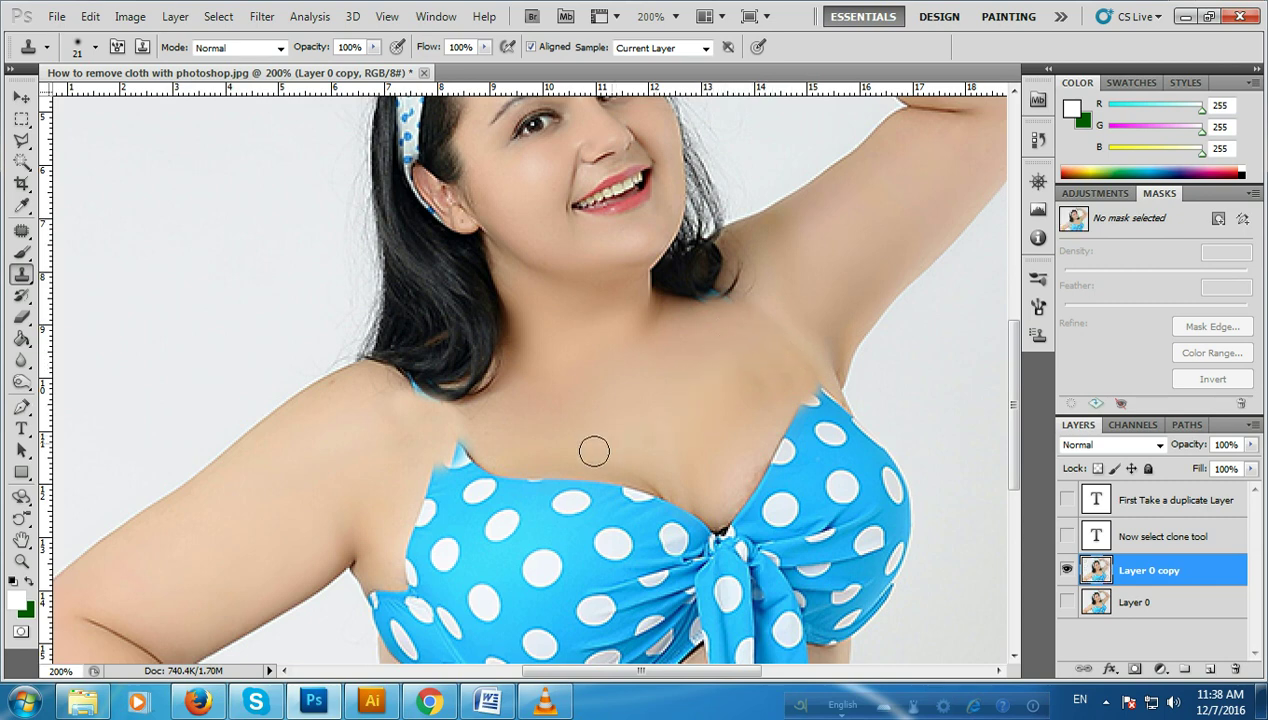
Step: Clone clean skin over leftover strap edges, the shoulder beside the hair, and the bikini's top edge
{"action": "left_click", "coordinate": [517, 448], "text": "alt"}
{"action": "mouse_move", "coordinate": [495, 458]}
{"action": "left_mouse_down"}
{"action": "mouse_move", "coordinate": [470, 444]}
{"action": "mouse_move", "coordinate": [436, 464]}
{"action": "mouse_move", "coordinate": [487, 472]}
{"action": "left_mouse_up"}
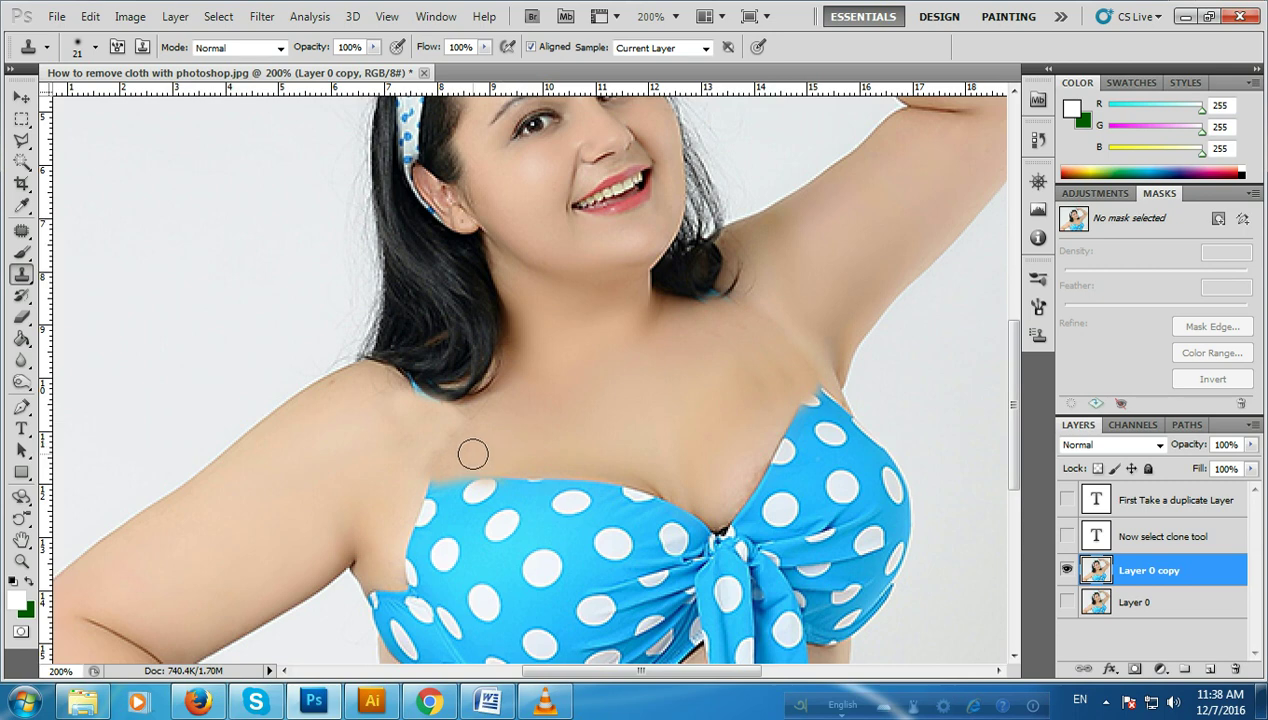
{"action": "left_click", "coordinate": [452, 397], "text": "alt"}
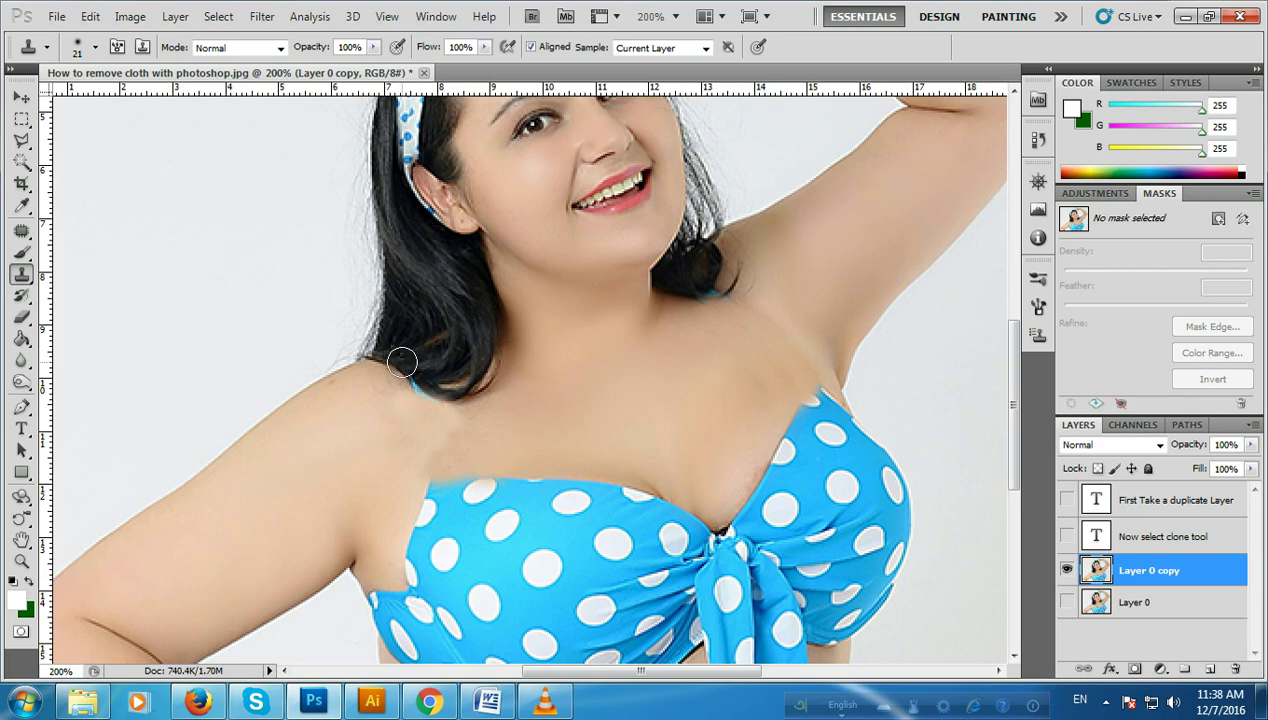
{"action": "mouse_move", "coordinate": [402, 363]}
{"action": "left_mouse_down"}
{"action": "mouse_move", "coordinate": [432, 389]}
{"action": "mouse_move", "coordinate": [419, 424]}
{"action": "mouse_move", "coordinate": [430, 410]}
{"action": "mouse_move", "coordinate": [433, 441]}
{"action": "left_mouse_up"}
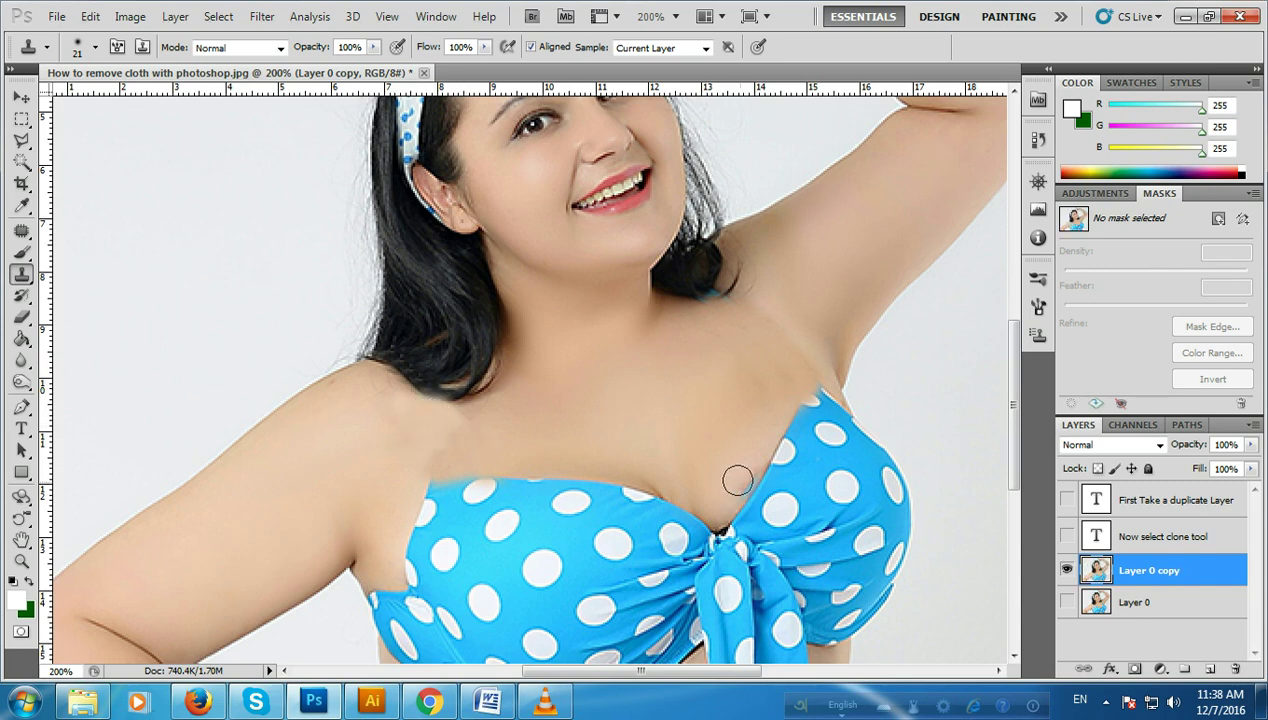
{"action": "mouse_move", "coordinate": [736, 475]}
{"action": "left_mouse_down"}
{"action": "mouse_move", "coordinate": [618, 447]}
{"action": "mouse_move", "coordinate": [642, 444]}
{"action": "left_mouse_up"}
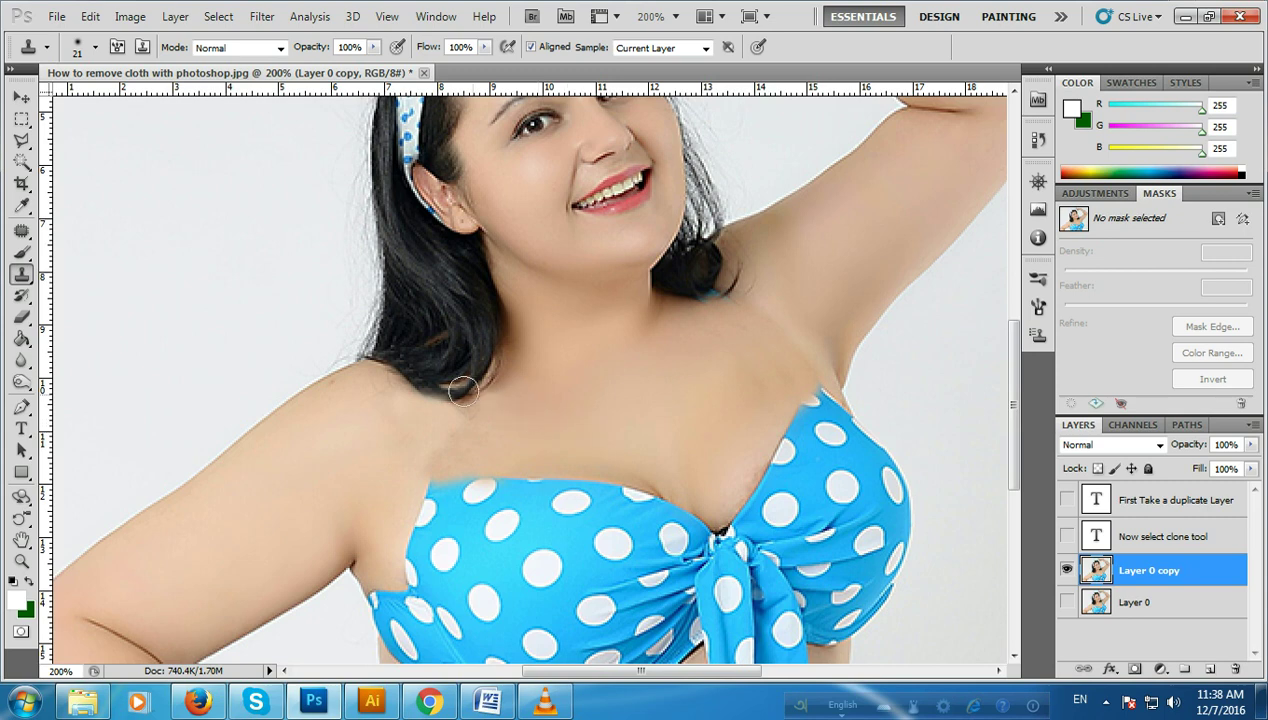
{"action": "left_click", "coordinate": [426, 376], "text": "alt"}
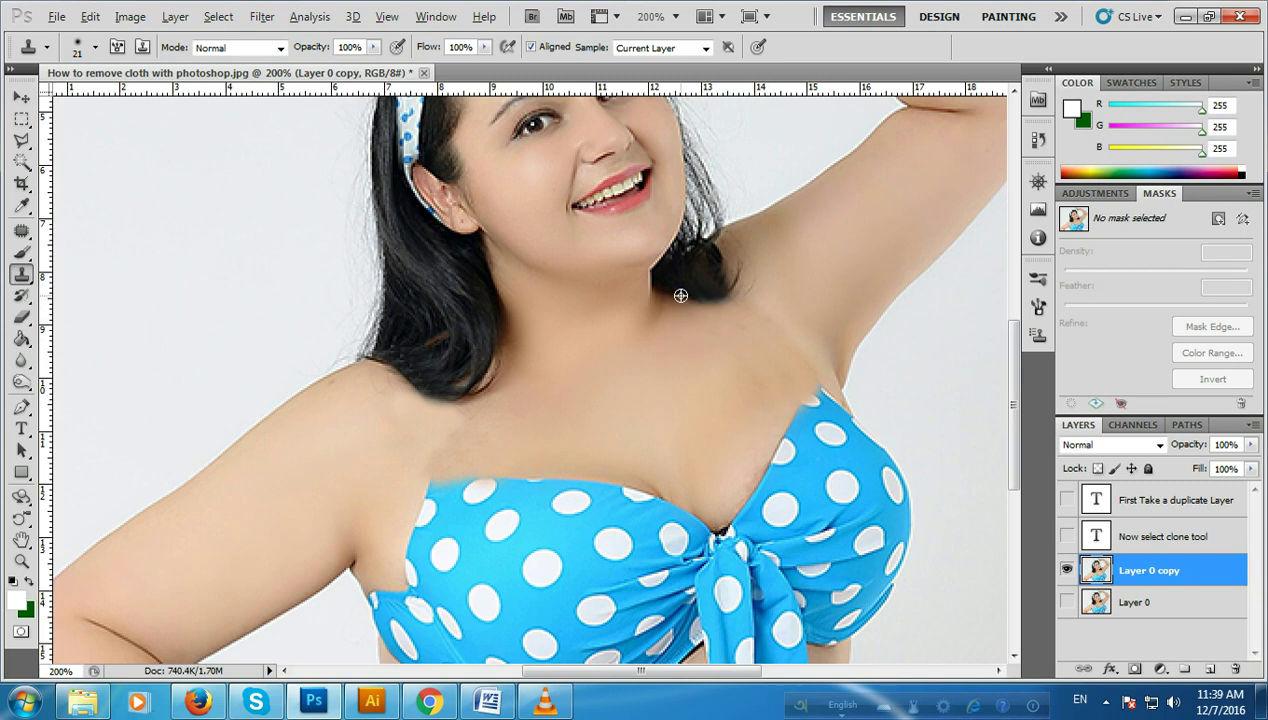
{"action": "left_click", "coordinate": [680, 295], "text": "alt"}
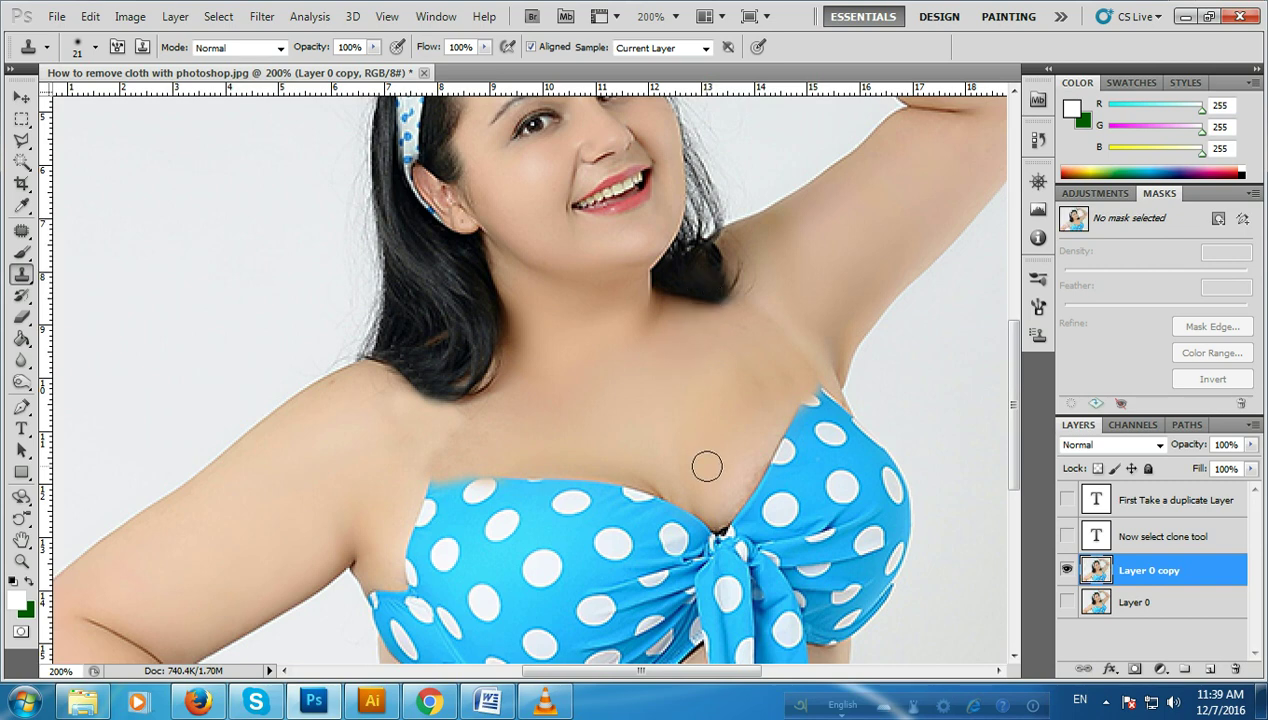
{"action": "scroll", "coordinate": [702, 456], "scroll_direction": "down", "scroll_amount": 1}
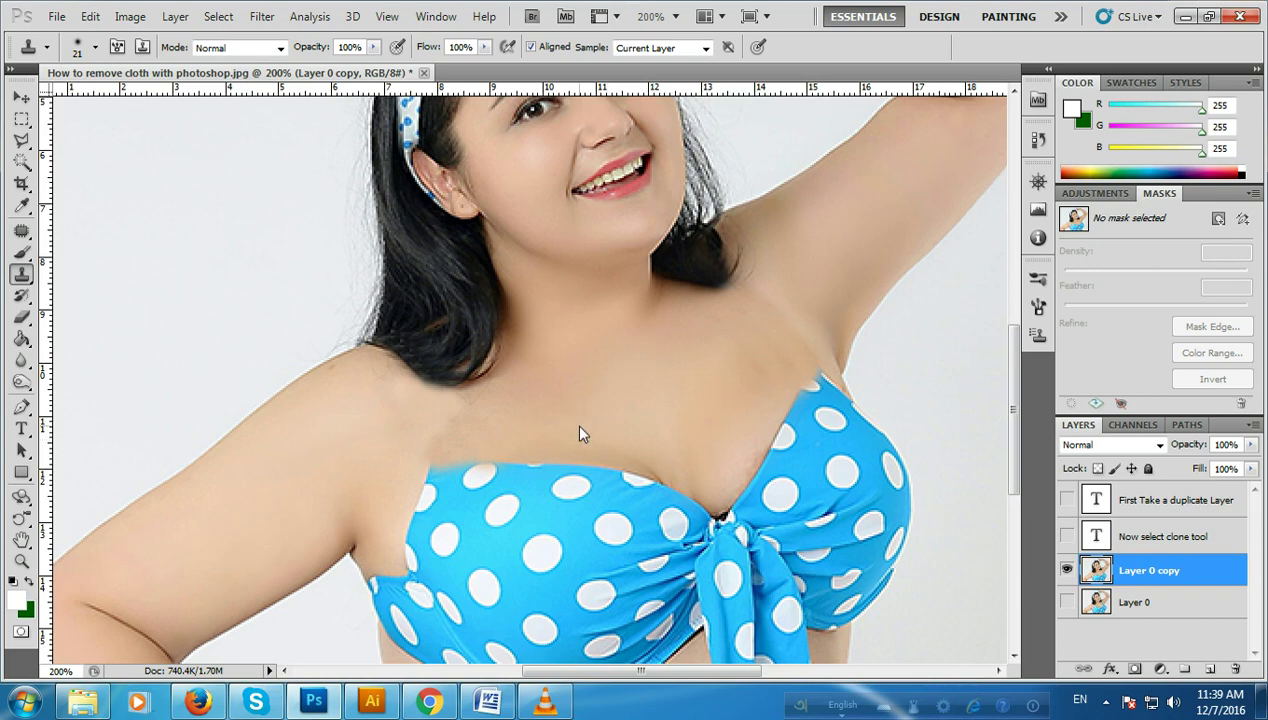
Step: Save the image as the PSD 'How to remove cloth with photoshop.psd'
{"action": "key", "text": "ctrl+shift+s"}
{"action": "key", "text": "Return"}
{"action": "key", "text": "Return"}
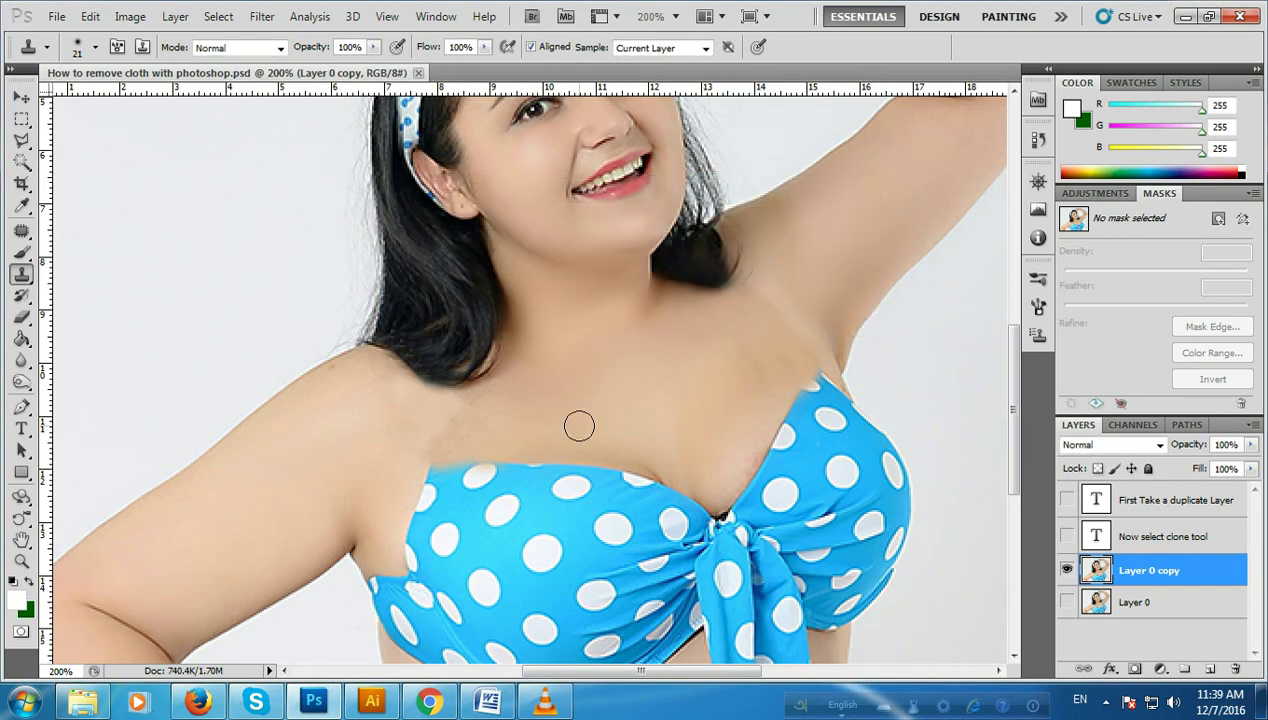
{"action": "scroll", "coordinate": [621, 413], "scroll_direction": "down", "scroll_amount": 1}
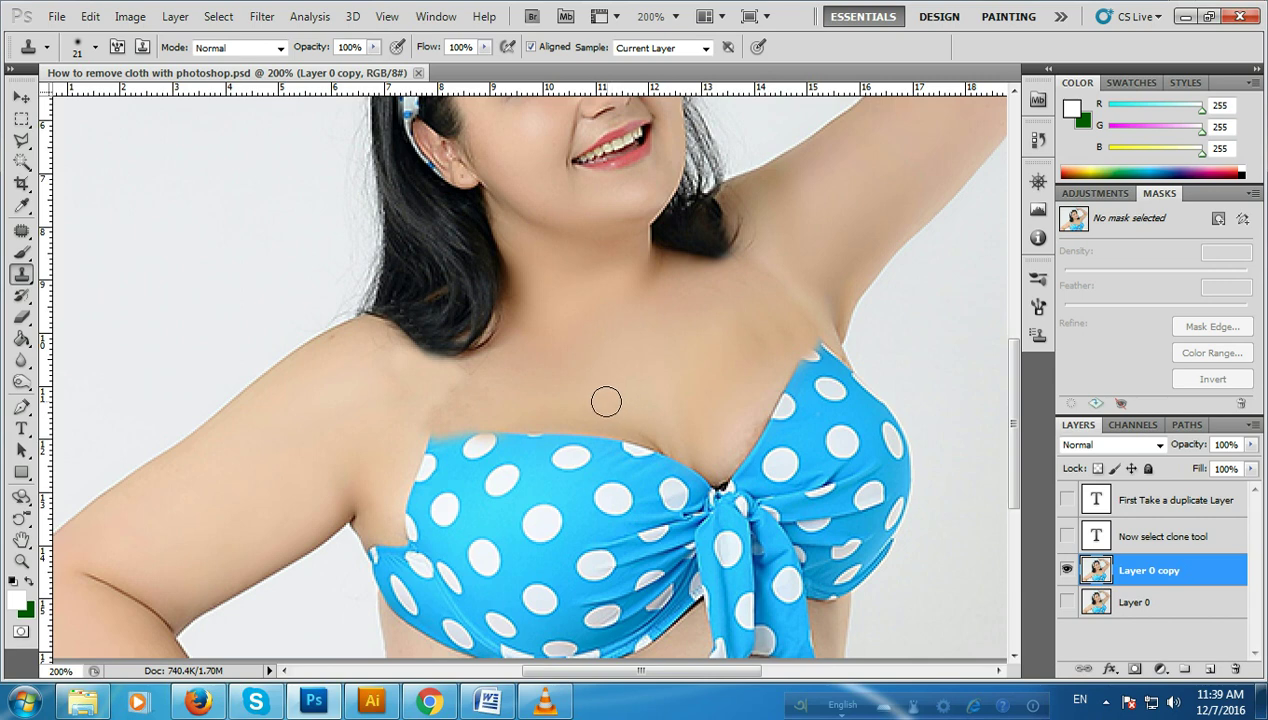
Step: Clone skin along the bikini's upper edge and over its top-left edge
{"action": "scroll", "coordinate": [590, 395], "scroll_direction": "down", "scroll_amount": 1}
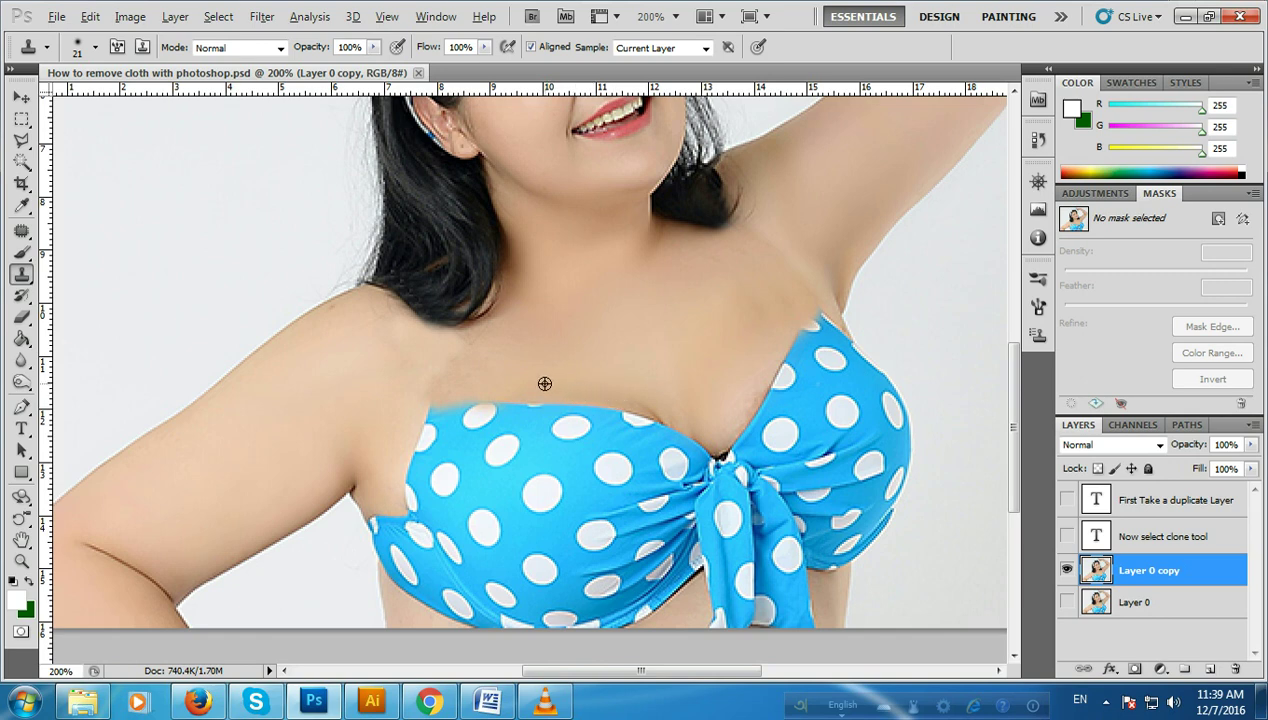
{"action": "mouse_move", "coordinate": [538, 398]}
{"action": "left_mouse_down"}
{"action": "mouse_move", "coordinate": [426, 415]}
{"action": "mouse_move", "coordinate": [463, 416]}
{"action": "left_mouse_up"}
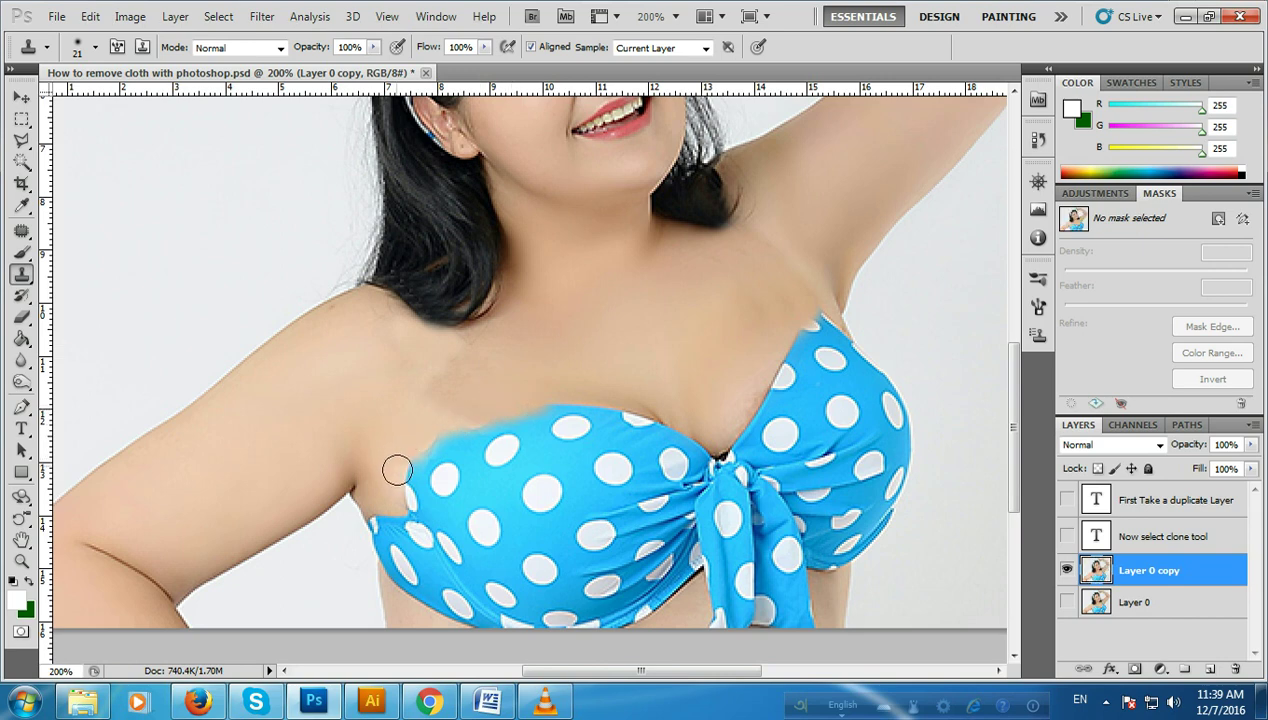
{"action": "mouse_move", "coordinate": [396, 469]}
{"action": "left_mouse_down"}
{"action": "mouse_move", "coordinate": [457, 431]}
{"action": "mouse_move", "coordinate": [580, 400]}
{"action": "left_mouse_up"}
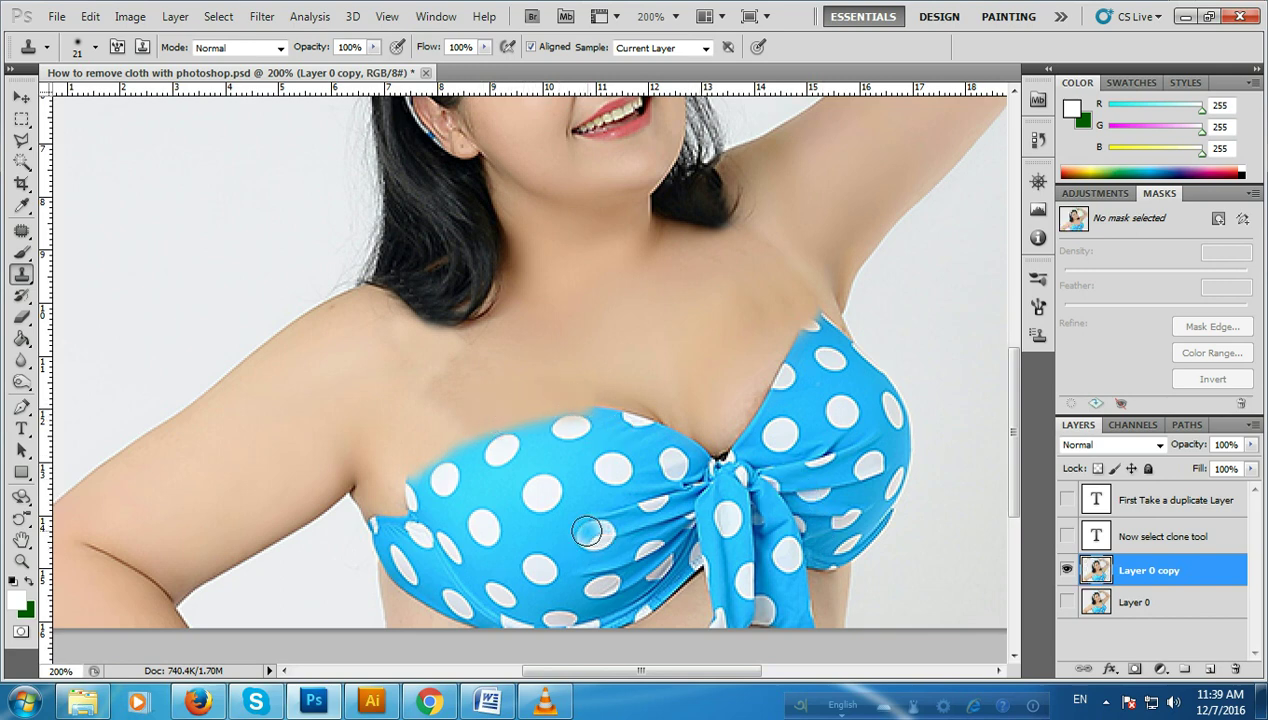
{"action": "scroll", "coordinate": [560, 532], "scroll_direction": "down", "scroll_amount": 1}
{"action": "scroll", "coordinate": [470, 545], "scroll_direction": "down", "scroll_amount": 1}
{"action": "left_click", "coordinate": [387, 543], "text": "alt"}
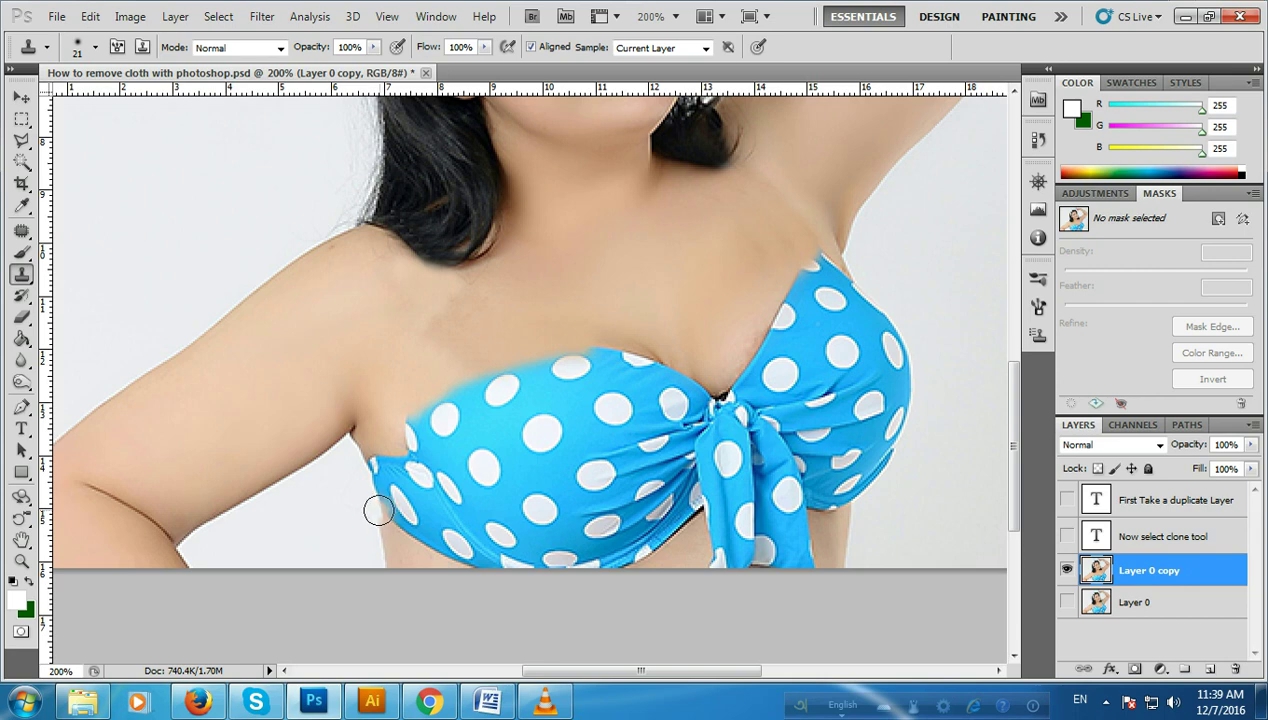
Step: Patch skin over the polka-dot top's left edge near the armpit
{"action": "mouse_move", "coordinate": [378, 510]}
{"action": "left_mouse_down"}
{"action": "mouse_move", "coordinate": [359, 444]}
{"action": "mouse_move", "coordinate": [366, 458]}
{"action": "left_mouse_up"}
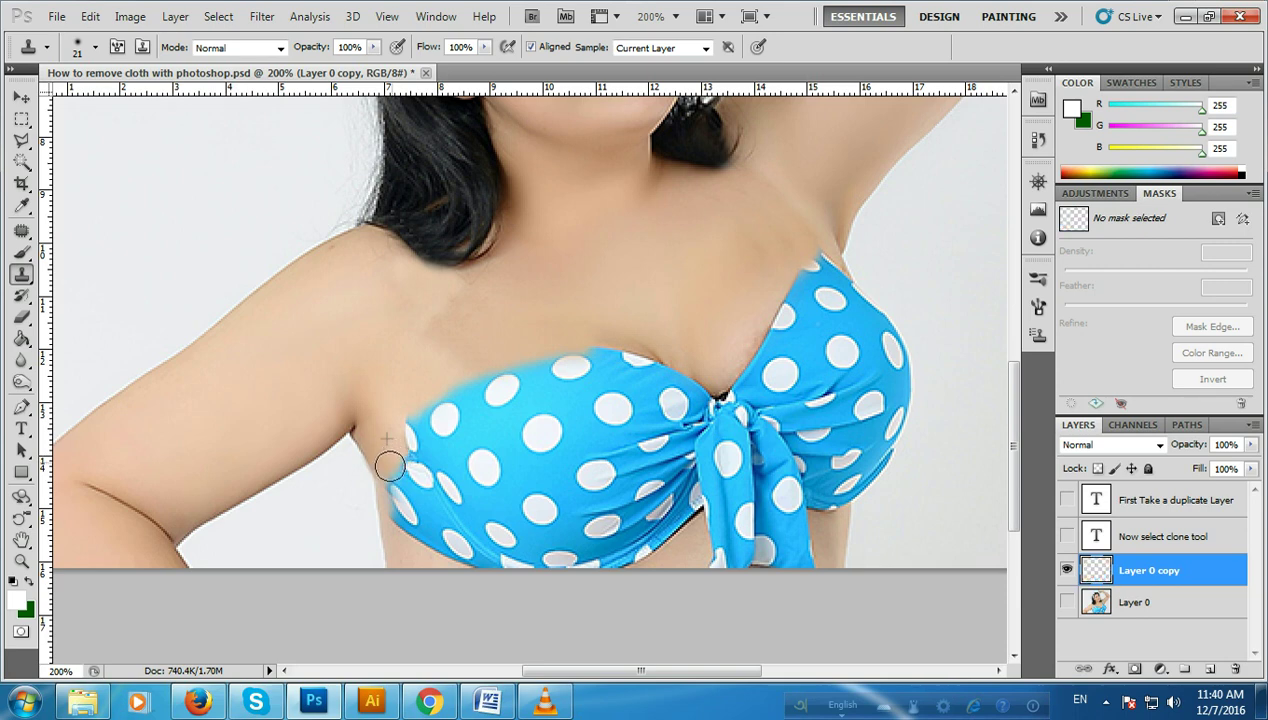
{"action": "left_click_drag", "start_coordinate": [385, 461], "coordinate": [393, 498]}
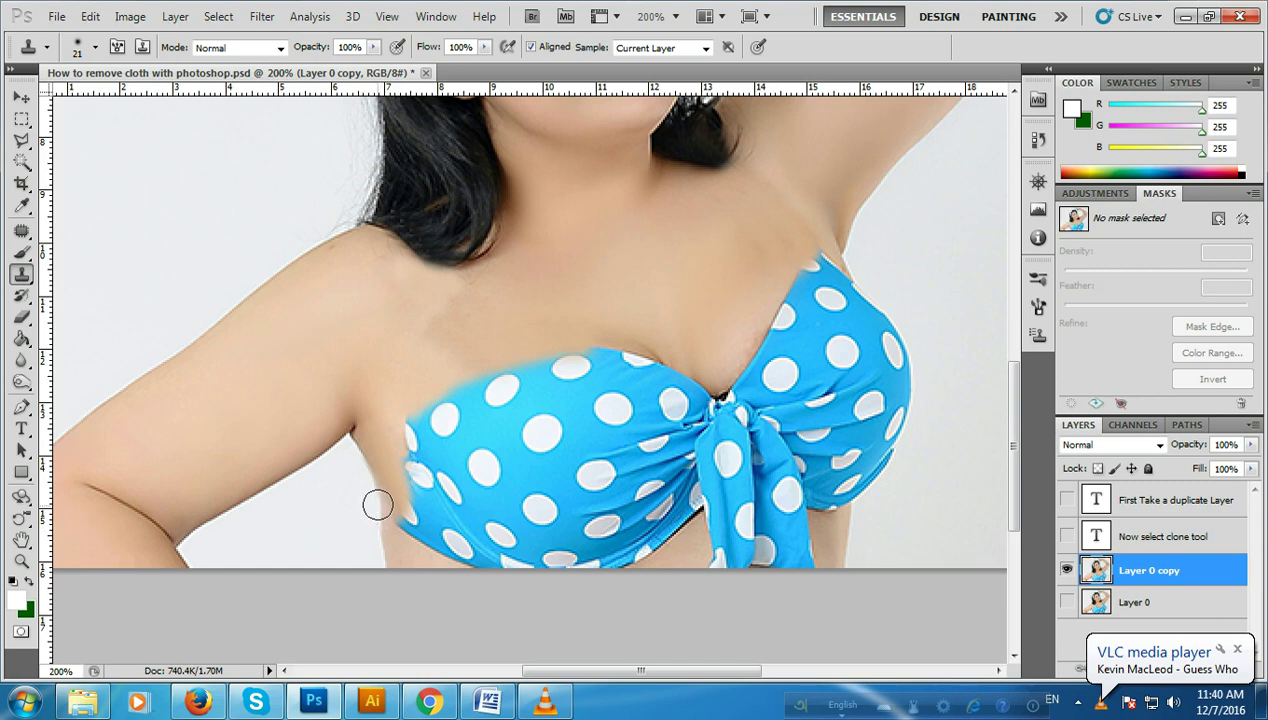
{"action": "left_click_drag", "start_coordinate": [376, 498], "coordinate": [365, 487]}
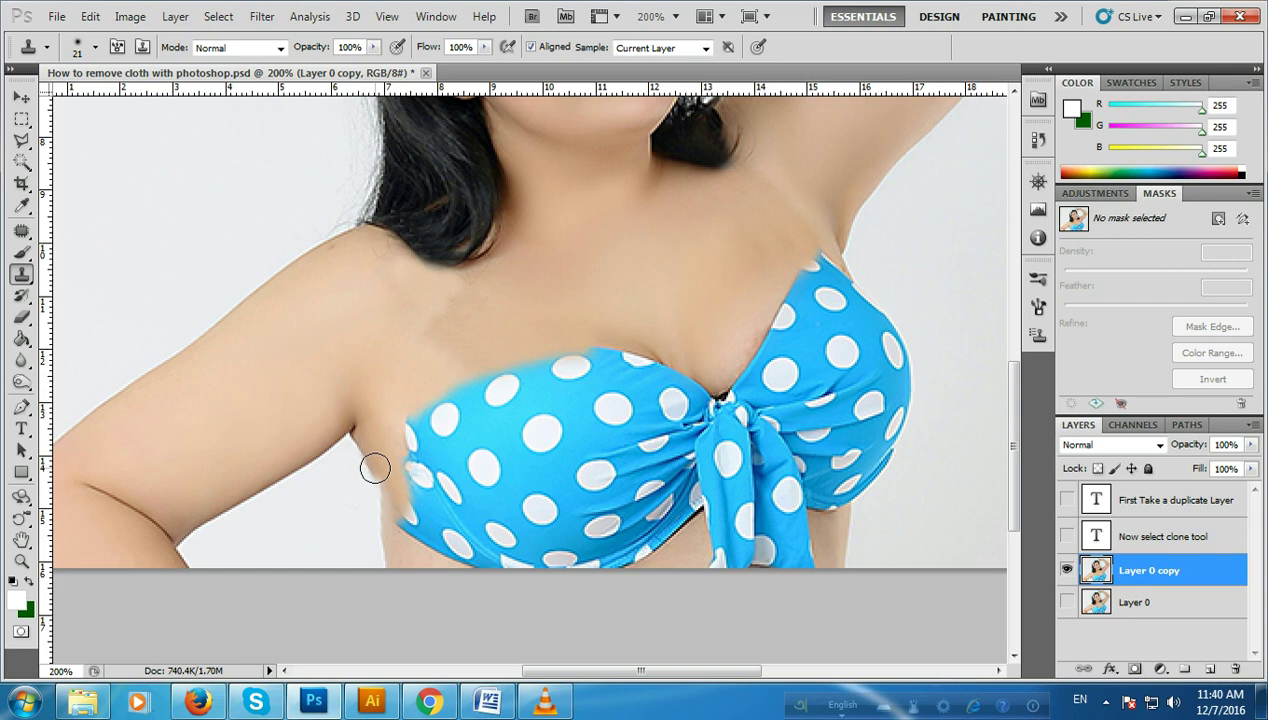
{"action": "left_click_drag", "start_coordinate": [374, 462], "coordinate": [385, 546]}
{"action": "left_click_drag", "start_coordinate": [378, 487], "coordinate": [376, 498]}
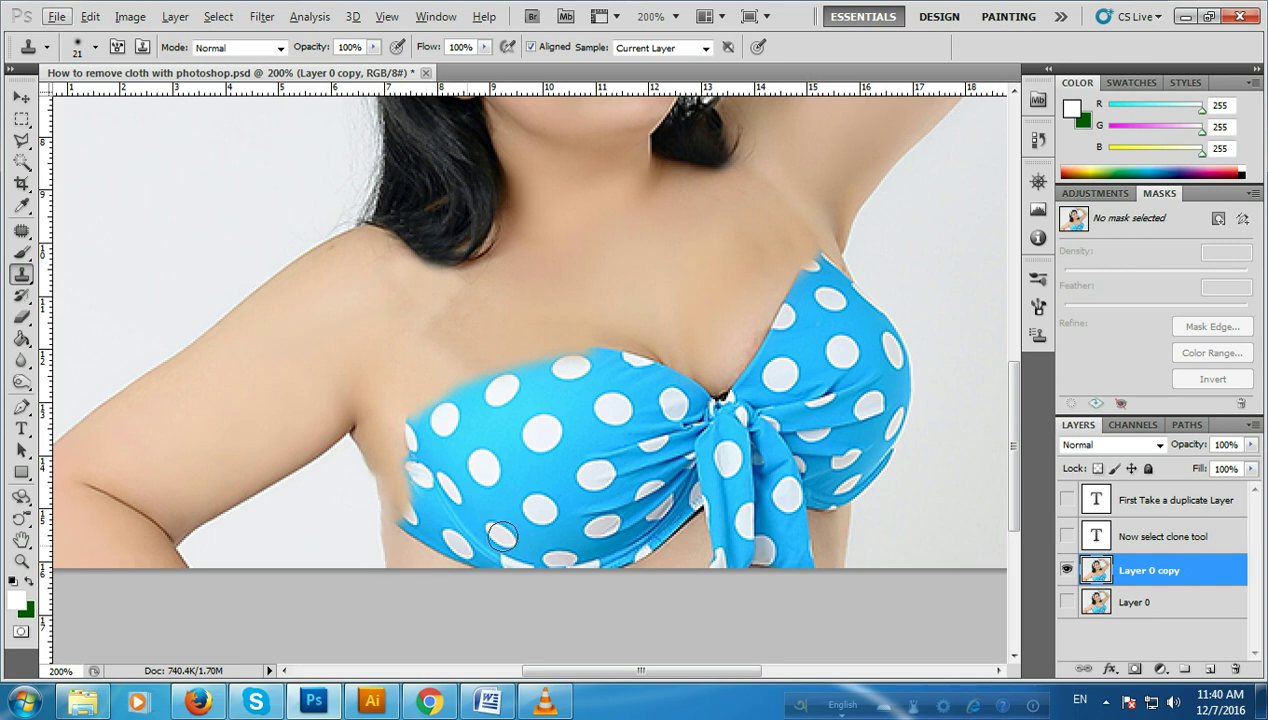
Step: Clone skin over the top's upper-right edge, undoing stray patches
{"action": "left_click", "coordinate": [474, 408]}
{"action": "left_click", "coordinate": [676, 302]}
{"action": "key", "text": "ctrl+z"}
{"action": "left_click", "coordinate": [786, 222], "text": "alt"}
{"action": "mouse_move", "coordinate": [812, 243]}
{"action": "left_mouse_down"}
{"action": "mouse_move", "coordinate": [815, 260]}
{"action": "mouse_move", "coordinate": [781, 269]}
{"action": "mouse_move", "coordinate": [812, 272]}
{"action": "mouse_move", "coordinate": [780, 288]}
{"action": "mouse_move", "coordinate": [825, 276]}
{"action": "mouse_move", "coordinate": [767, 295]}
{"action": "mouse_move", "coordinate": [829, 292]}
{"action": "mouse_move", "coordinate": [757, 309]}
{"action": "mouse_move", "coordinate": [801, 306]}
{"action": "left_mouse_up"}
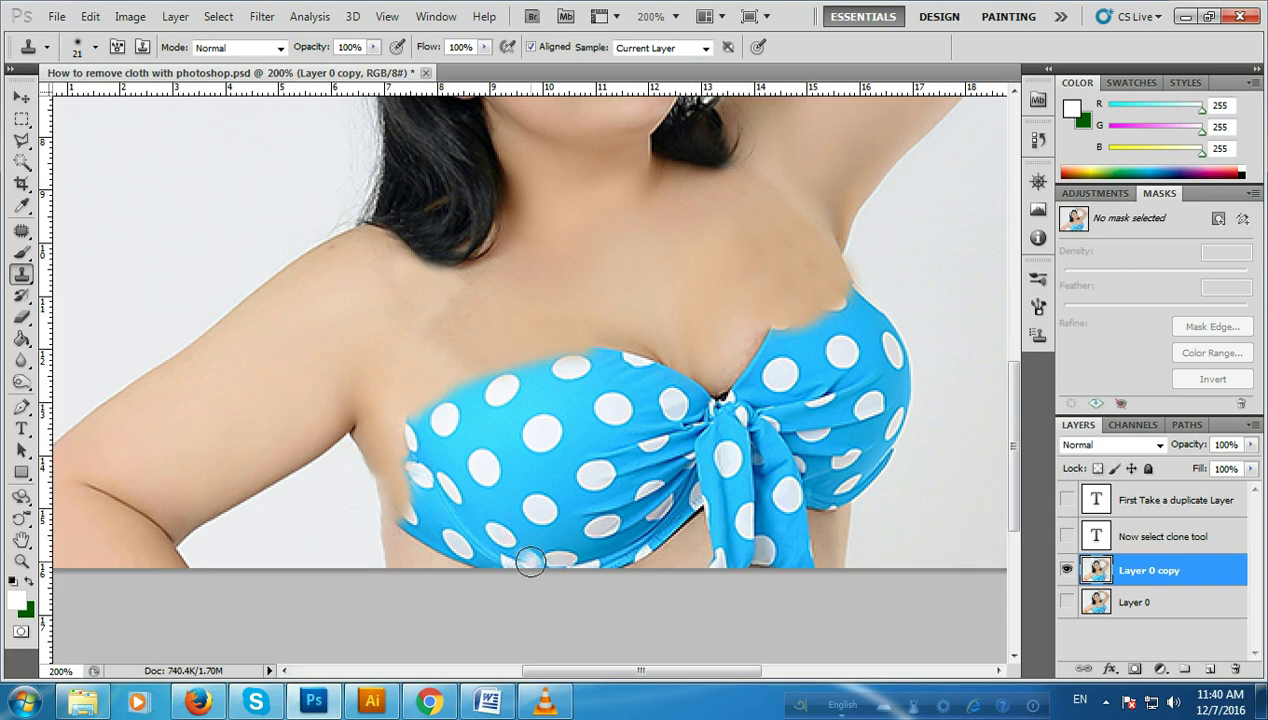
{"action": "left_click_drag", "start_coordinate": [255, 529], "coordinate": [242, 509]}
{"action": "key", "text": "ctrl+z"}
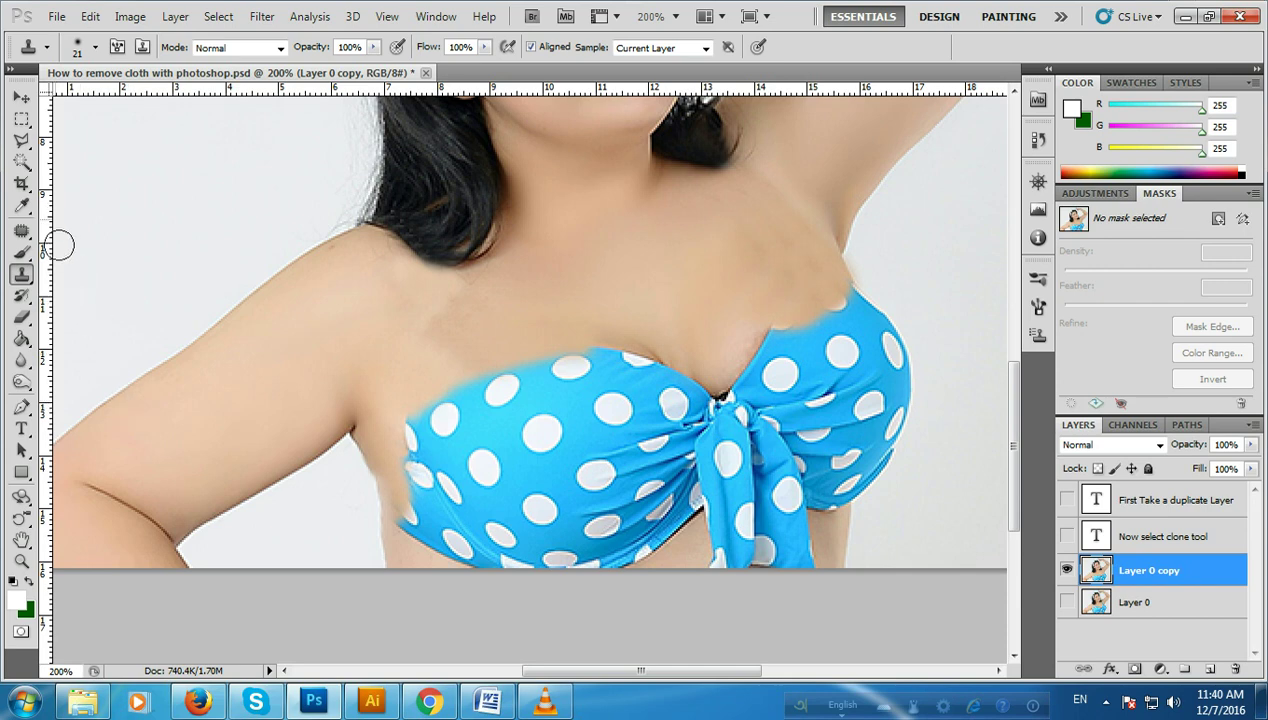
Step: Add a 30 pt two-line text layer reading 'Follow this and complete full image'
{"action": "left_click", "coordinate": [22, 430]}
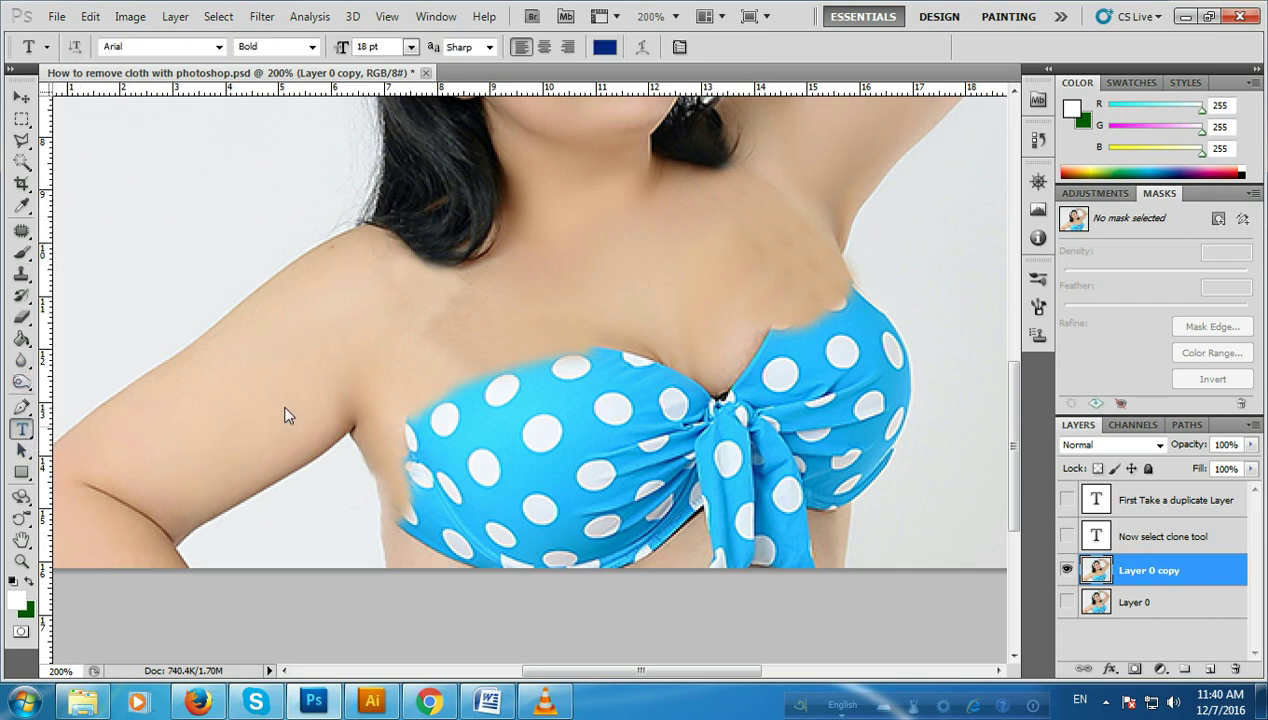
{"action": "left_click", "coordinate": [114, 313]}
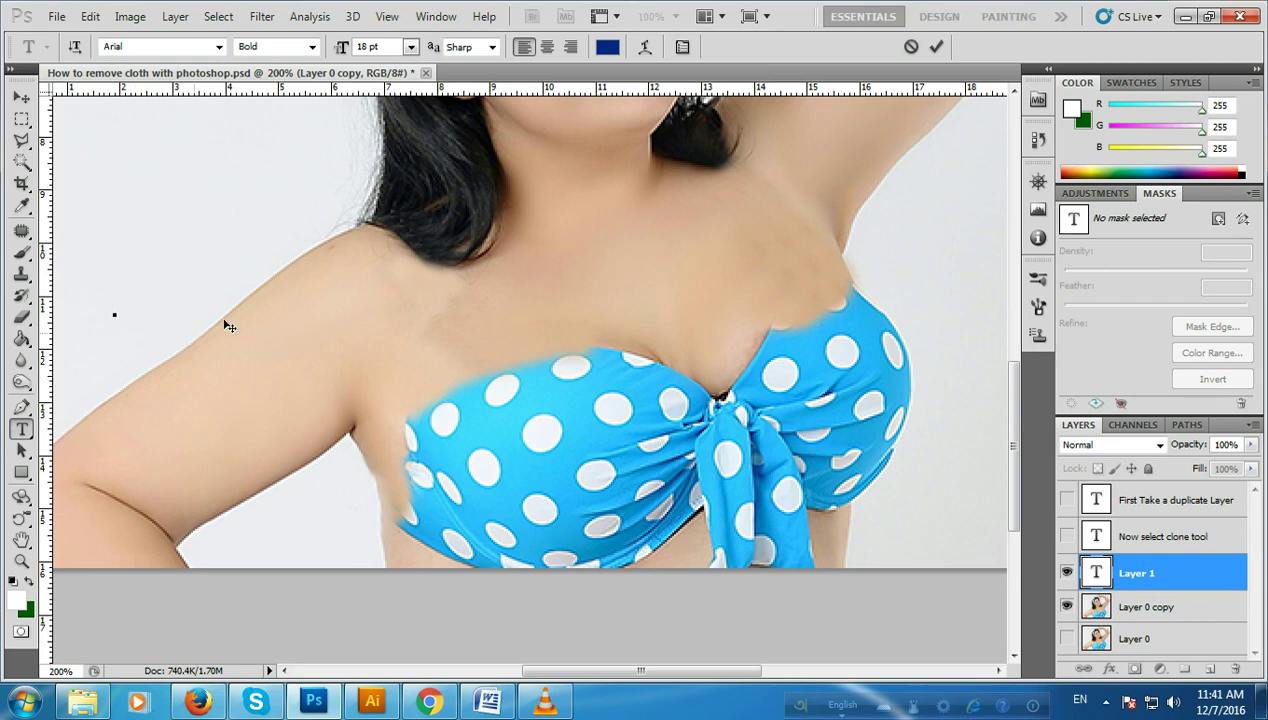
{"action": "left_click", "coordinate": [410, 47]}
{"action": "left_click", "coordinate": [397, 282]}
{"action": "type", "text": "F"}
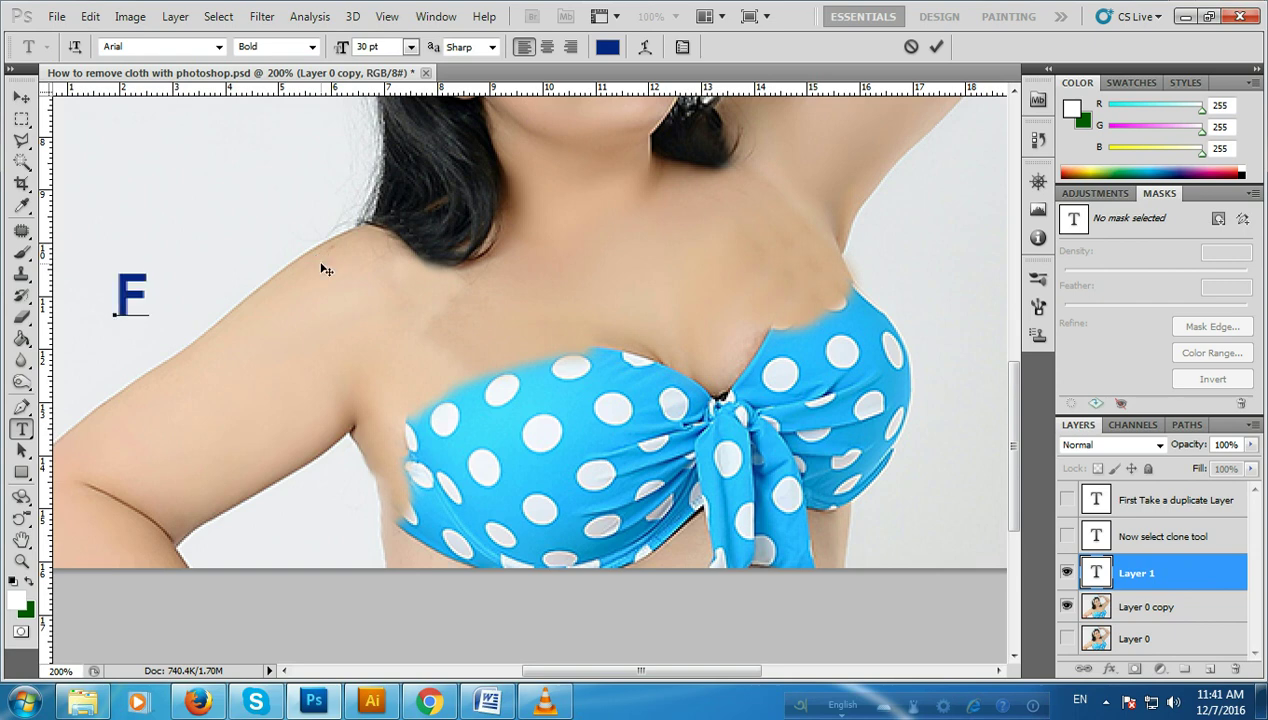
{"action": "type", "text": "ollow "}
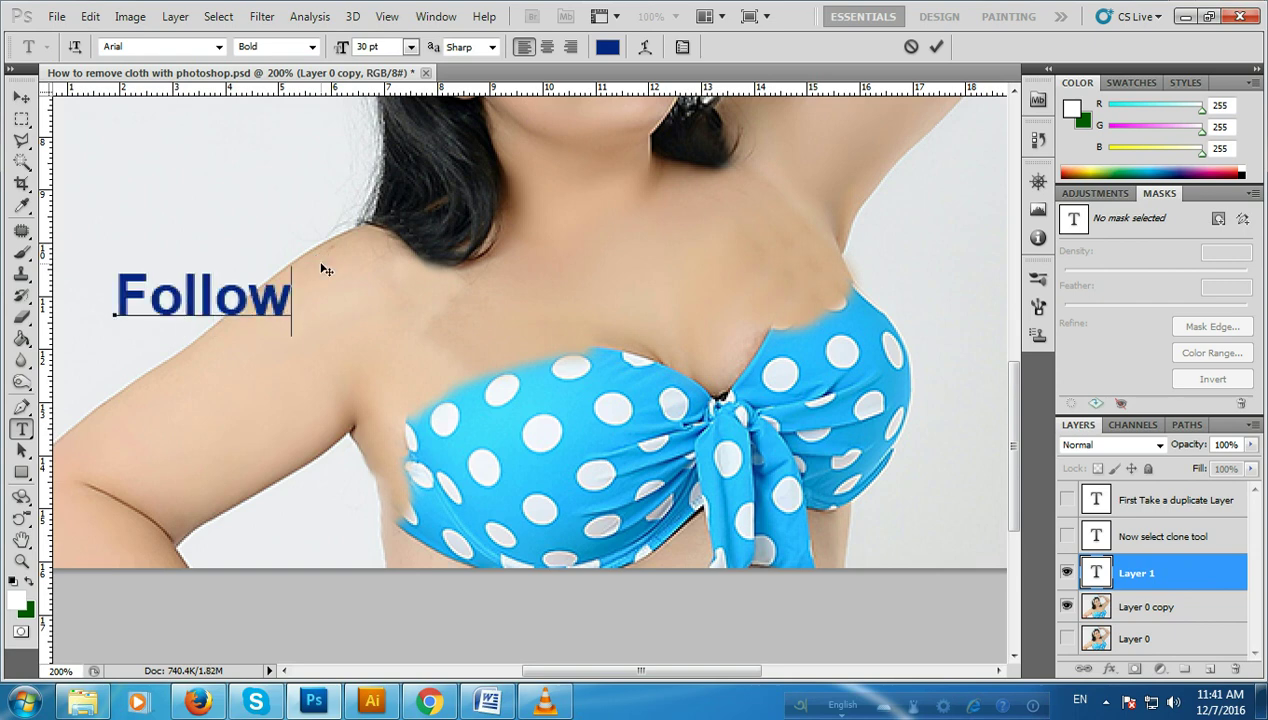
{"action": "type", "text": "th"}
{"action": "type", "text": "os"}
{"action": "key", "text": "BackSpace"}
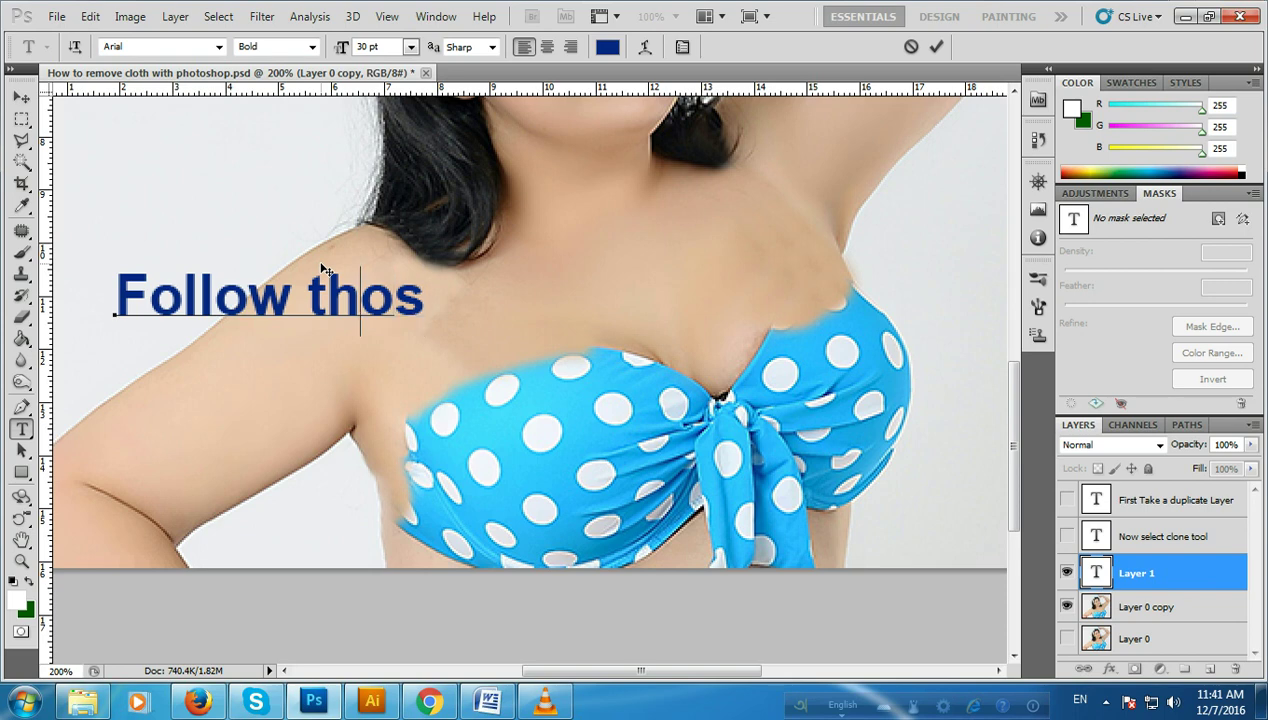
{"action": "key", "text": "BackSpace"}
{"action": "type", "text": "is "}
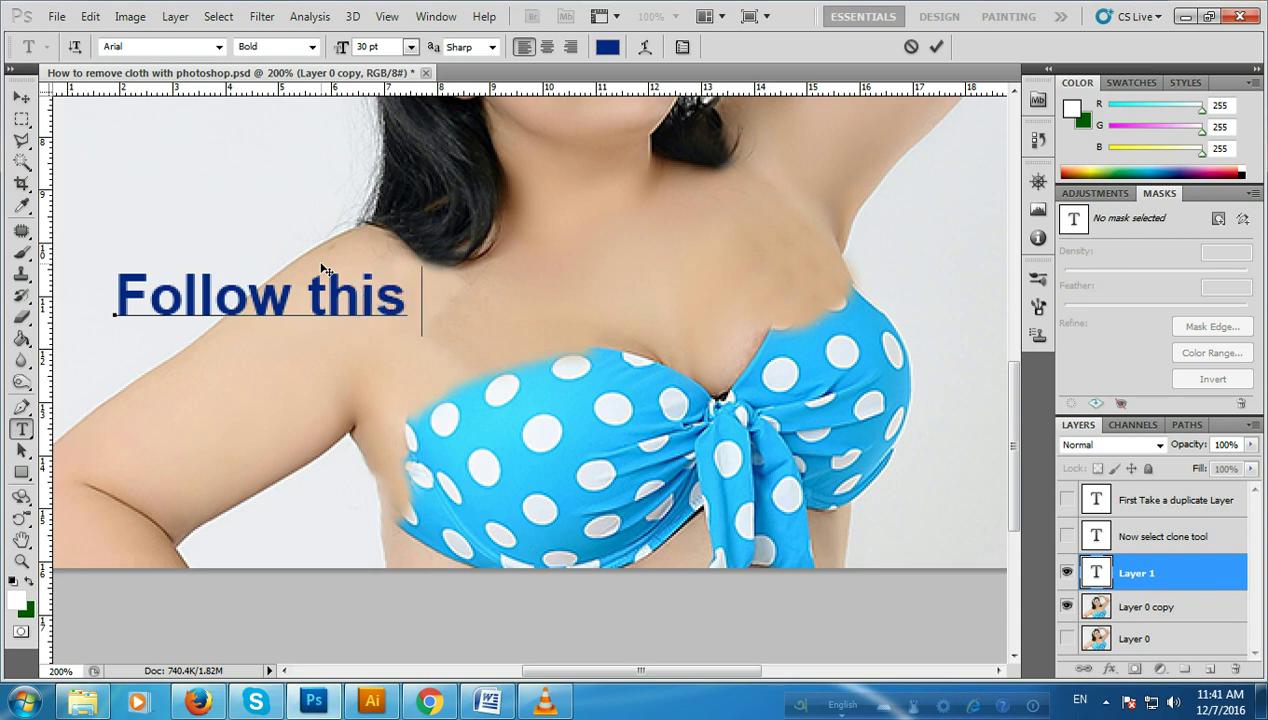
{"action": "type", "text": "and "}
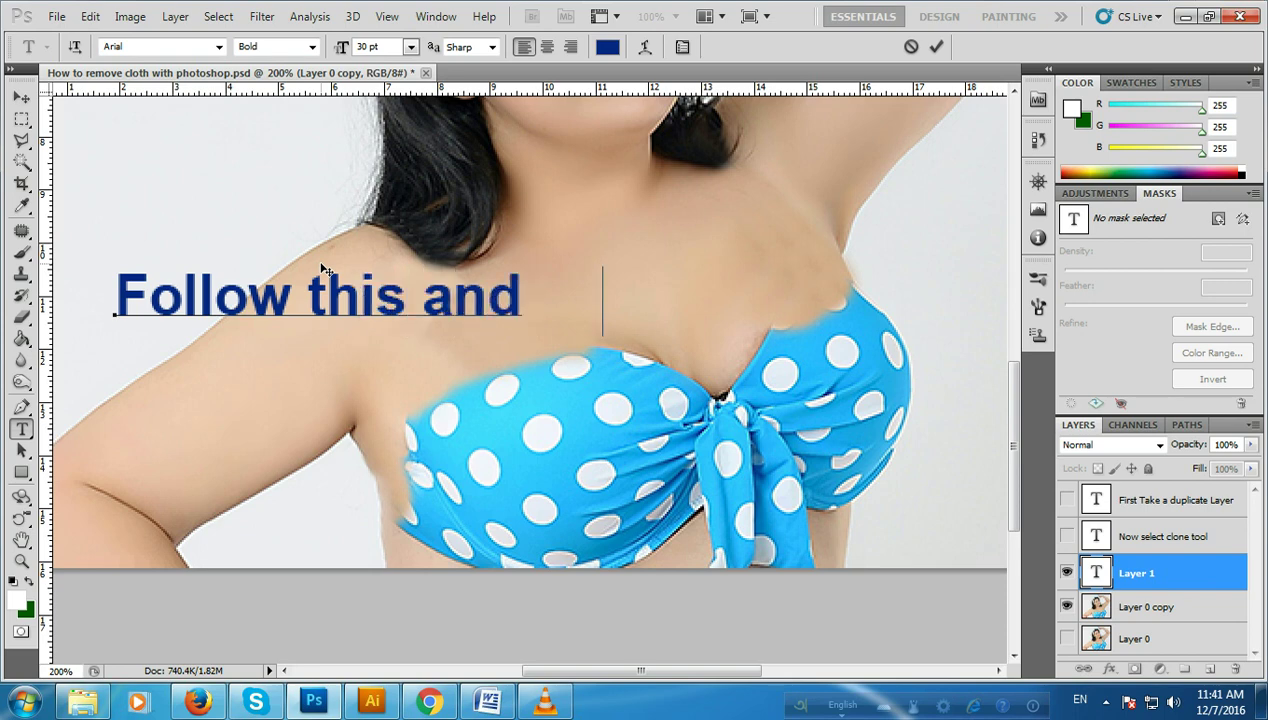
{"action": "type", "text": "complete "}
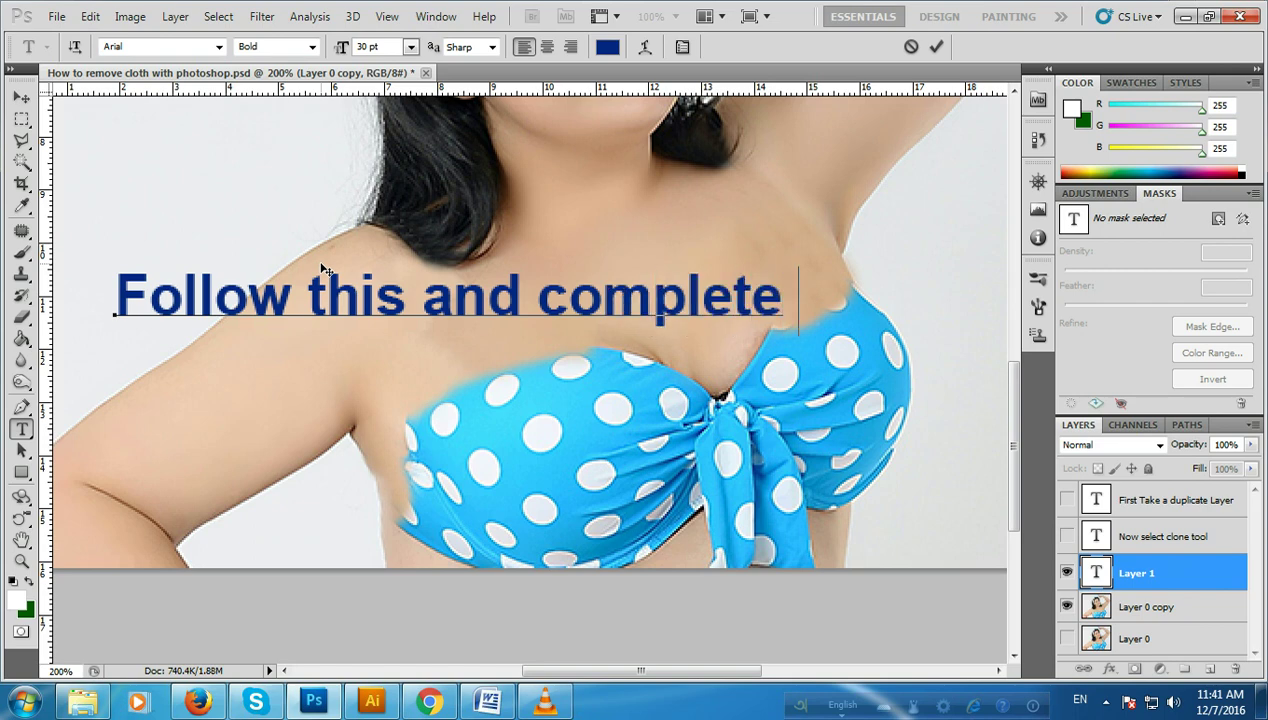
{"action": "type", "text": "f"}
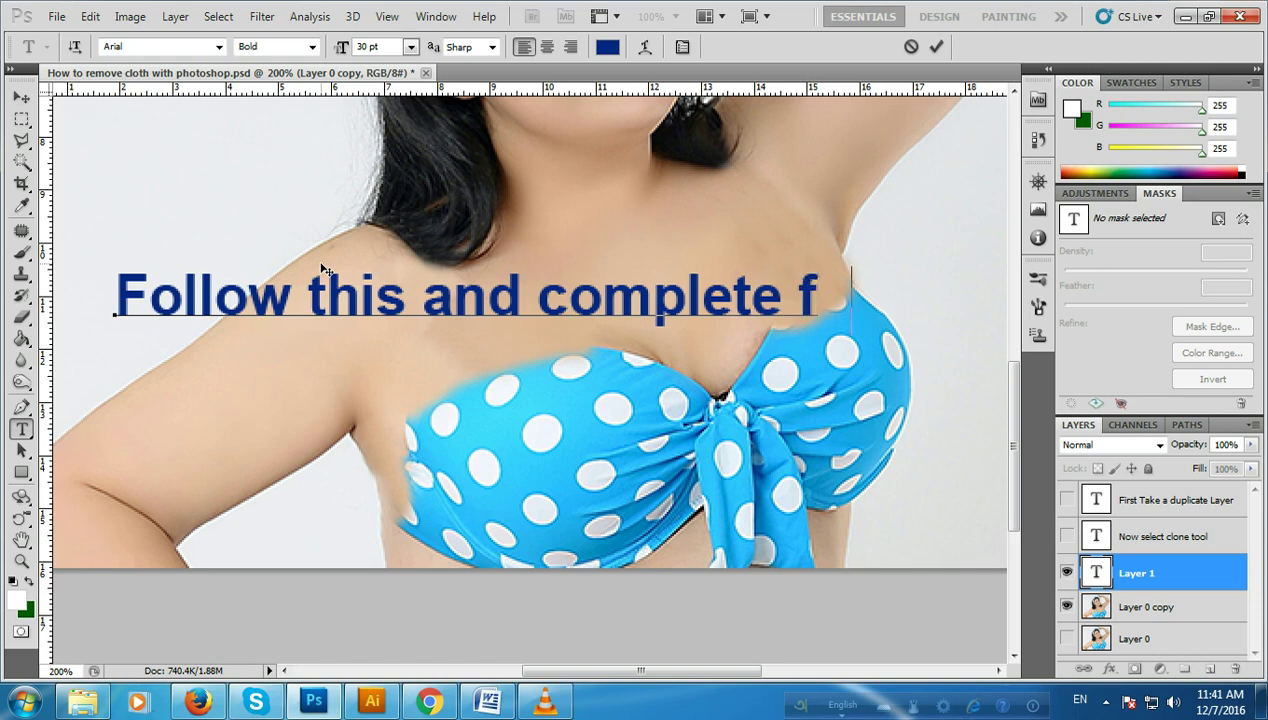
{"action": "type", "text": "u"}
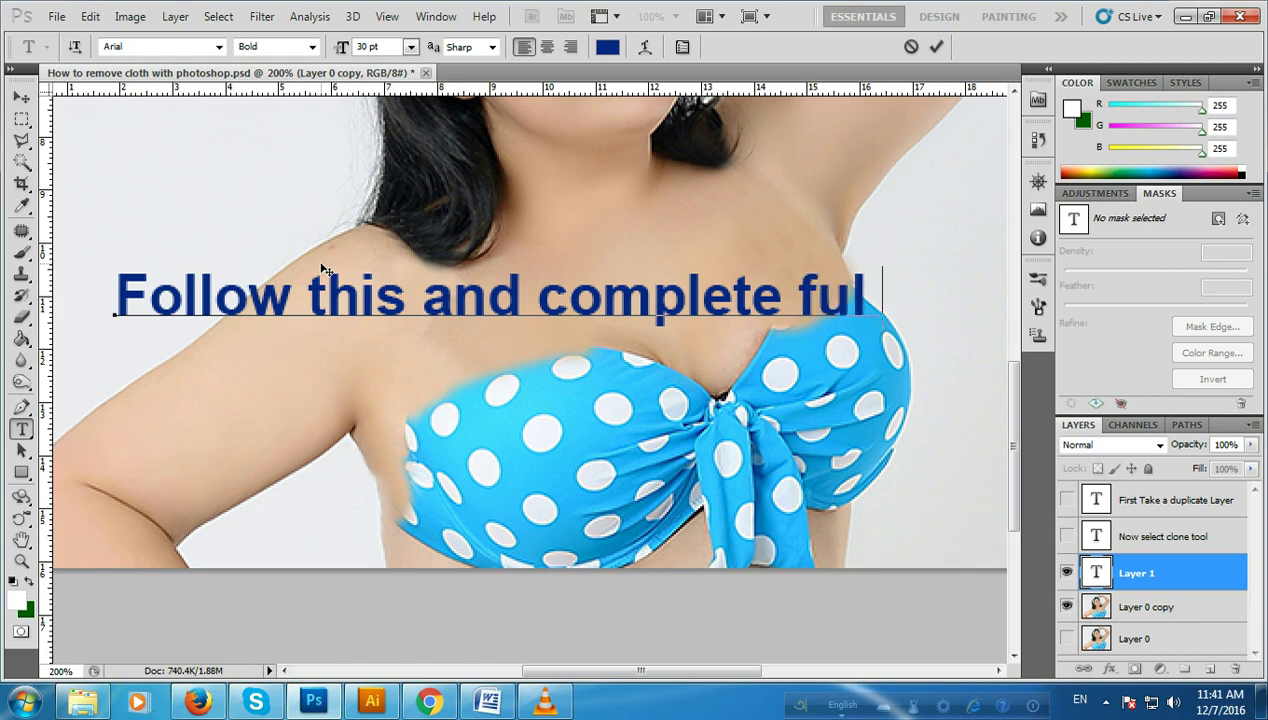
{"action": "type", "text": "l"}
{"action": "key", "text": "Return"}
{"action": "type", "text": "im"}
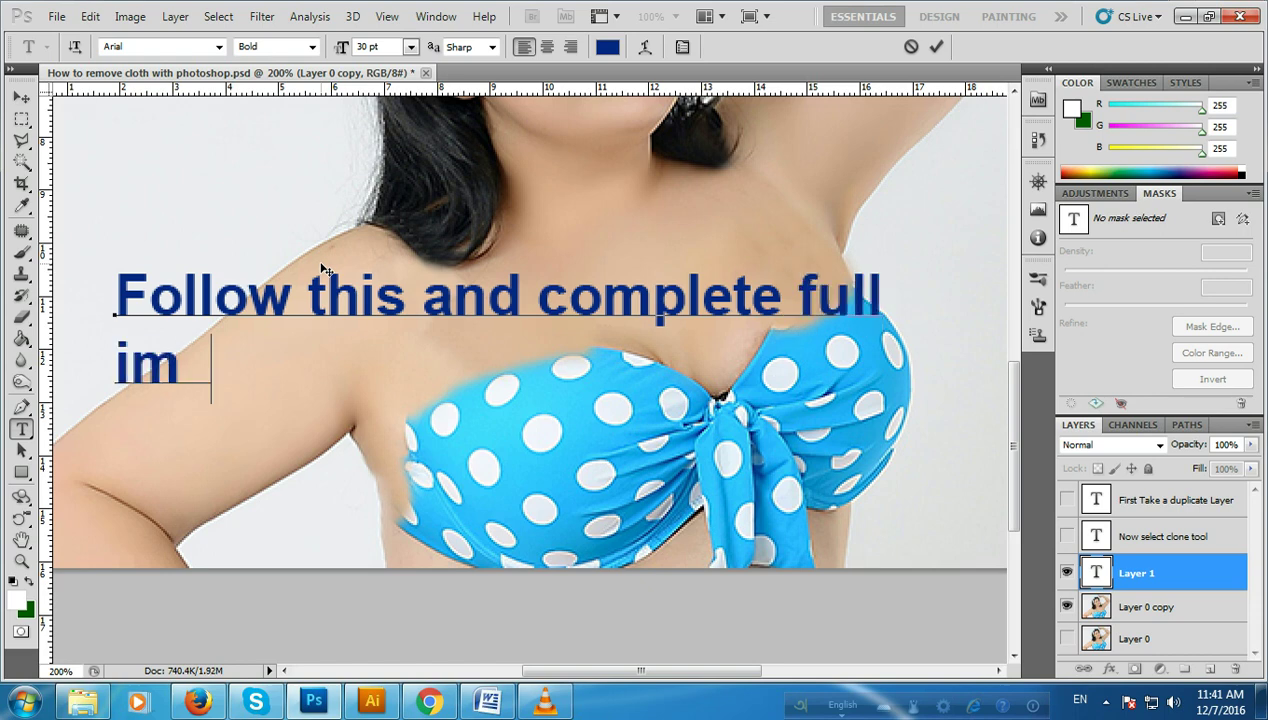
{"action": "type", "text": "age."}
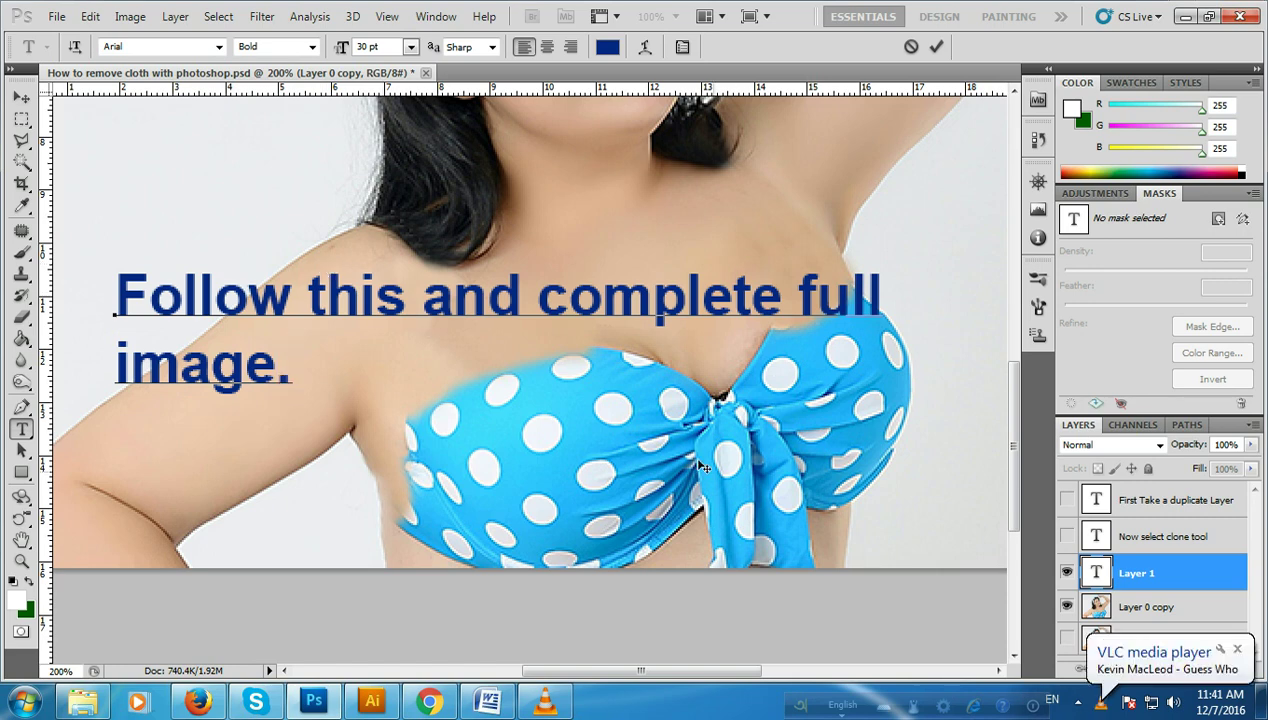
{"action": "left_click", "coordinate": [1068, 574]}
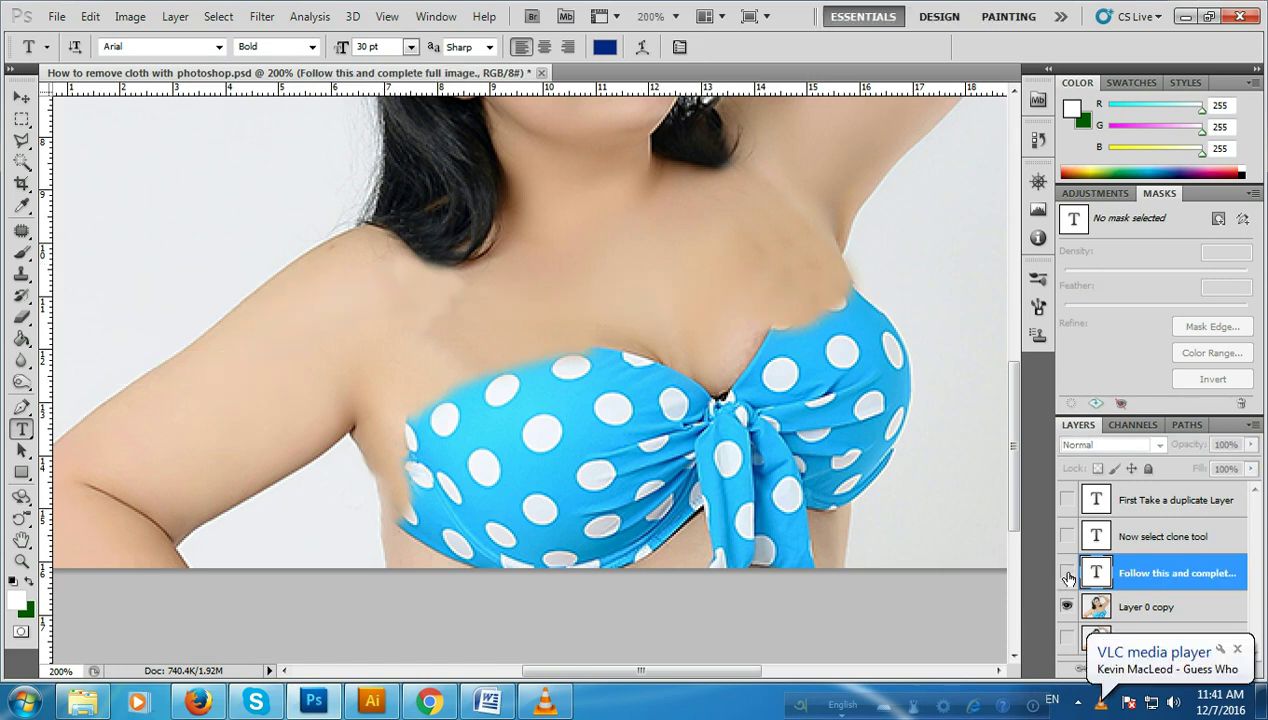
Step: Hide the new caption layer and make Layer 0 copy active
{"action": "left_click", "coordinate": [1067, 573]}
{"action": "left_click", "coordinate": [1067, 573]}
{"action": "left_click", "coordinate": [1067, 573]}
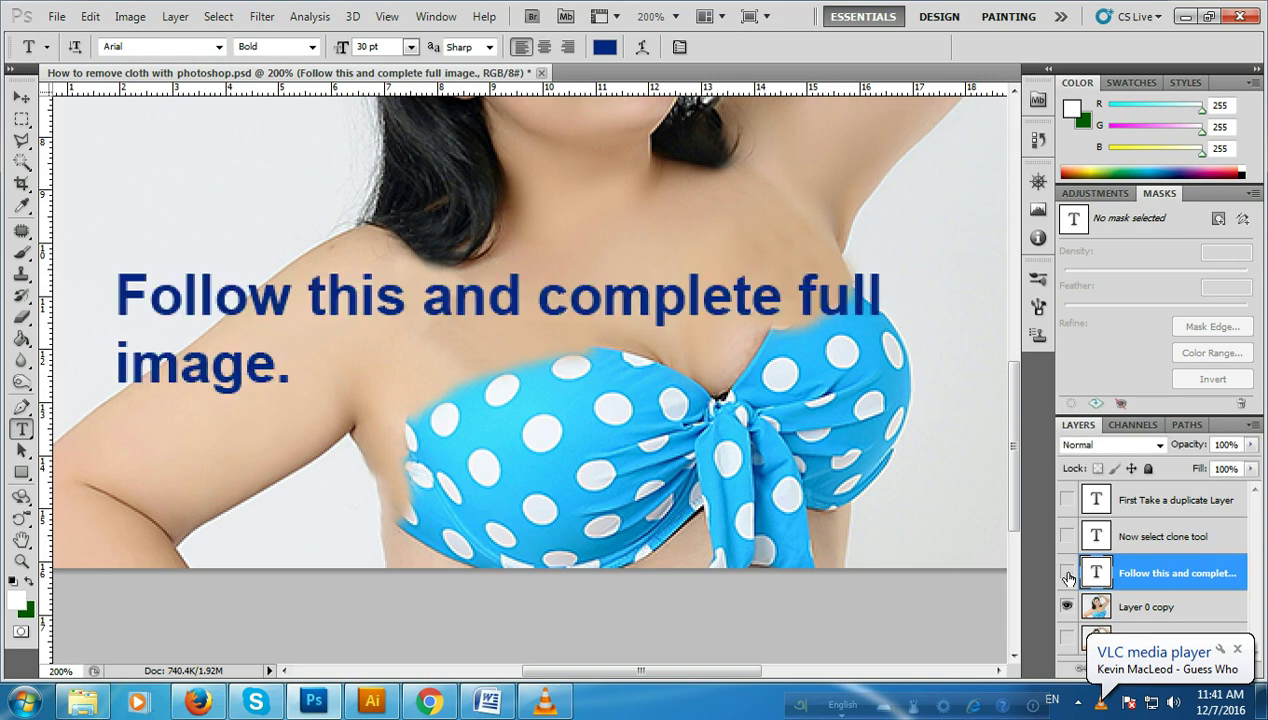
{"action": "left_click", "coordinate": [1067, 573]}
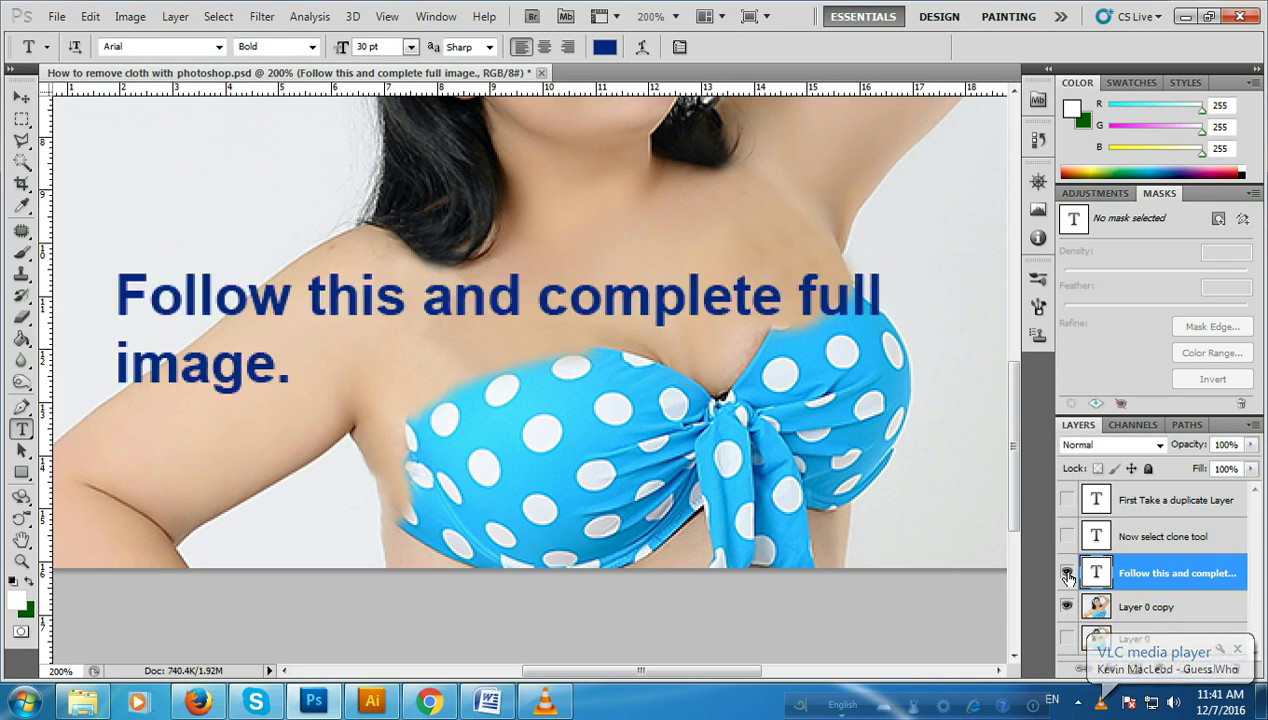
{"action": "left_click", "coordinate": [1067, 573]}
{"action": "left_click", "coordinate": [1067, 573]}
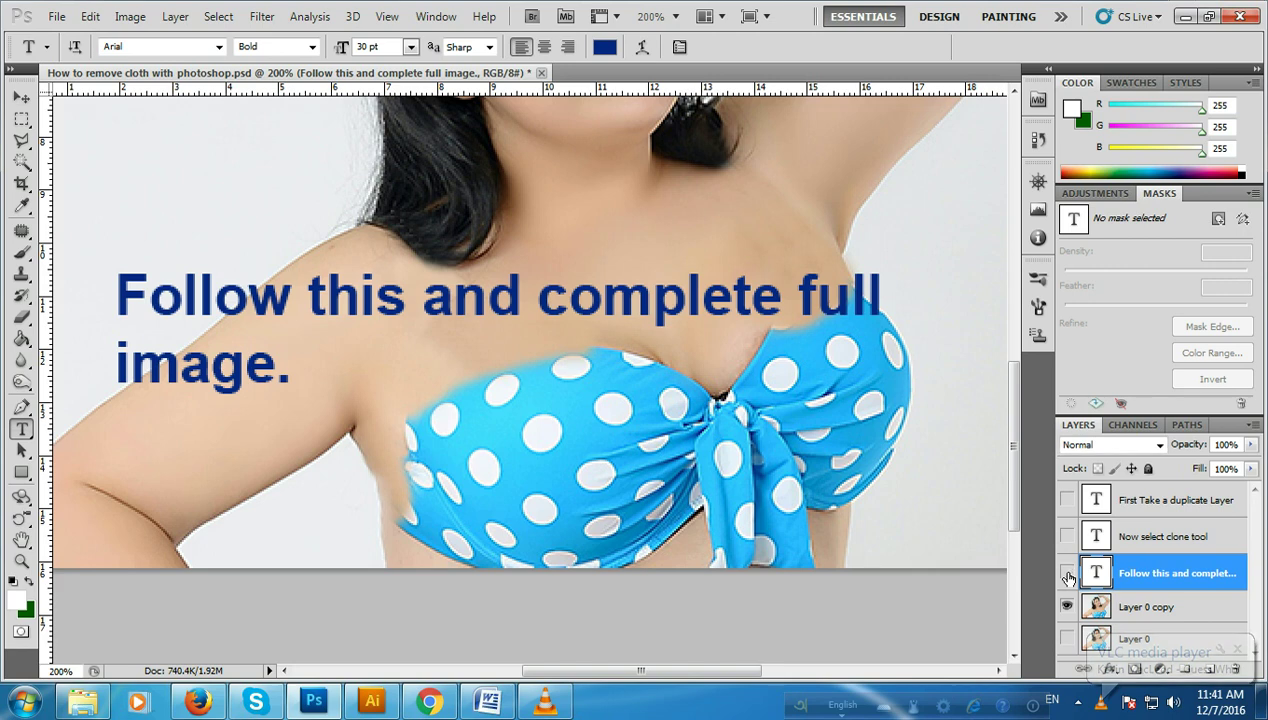
{"action": "left_click", "coordinate": [1067, 575]}
{"action": "left_click", "coordinate": [1140, 619]}
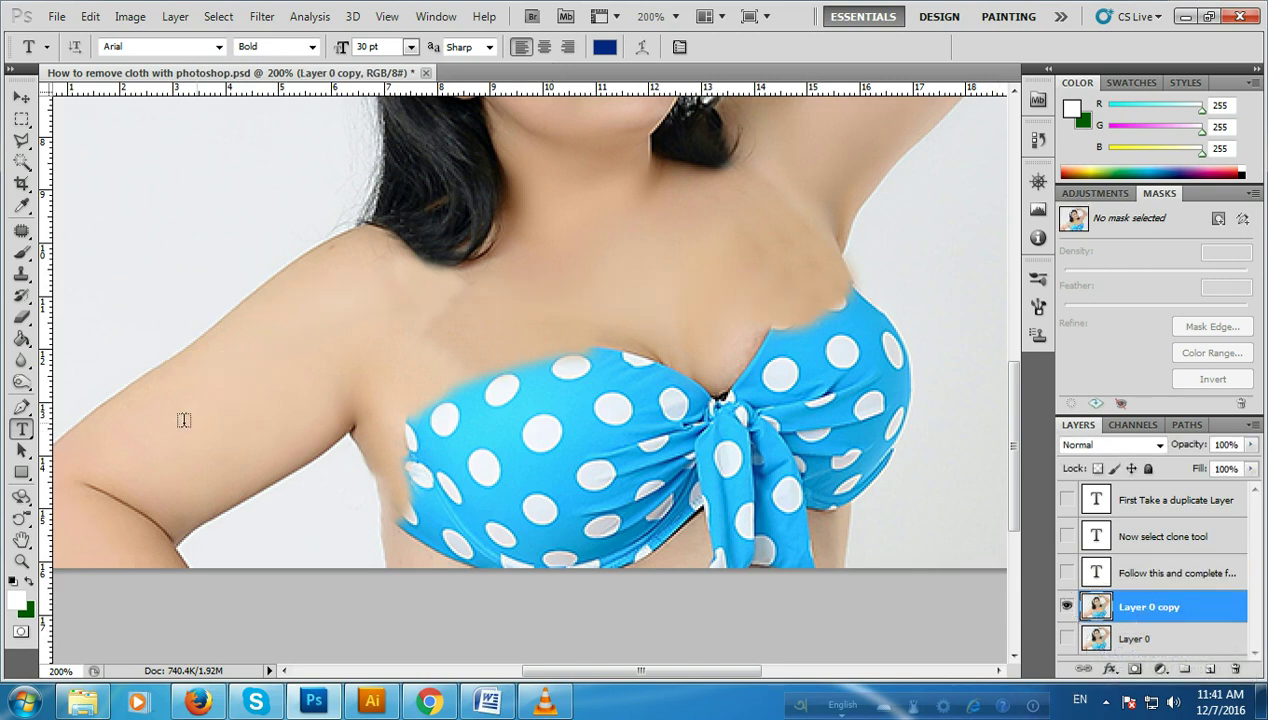
Step: Type the caption 'Now select patch tool and follow this.' at the image's left, fixing typos
{"action": "left_click", "coordinate": [119, 317]}
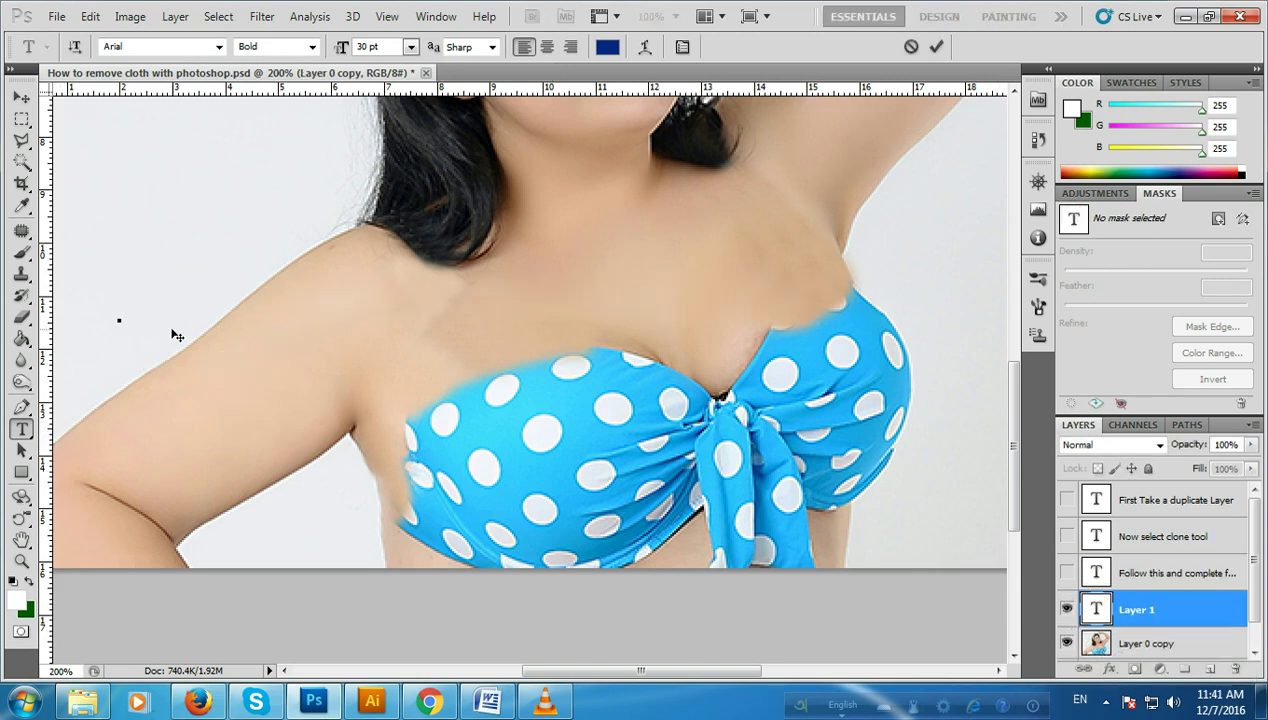
{"action": "type", "text": "No"}
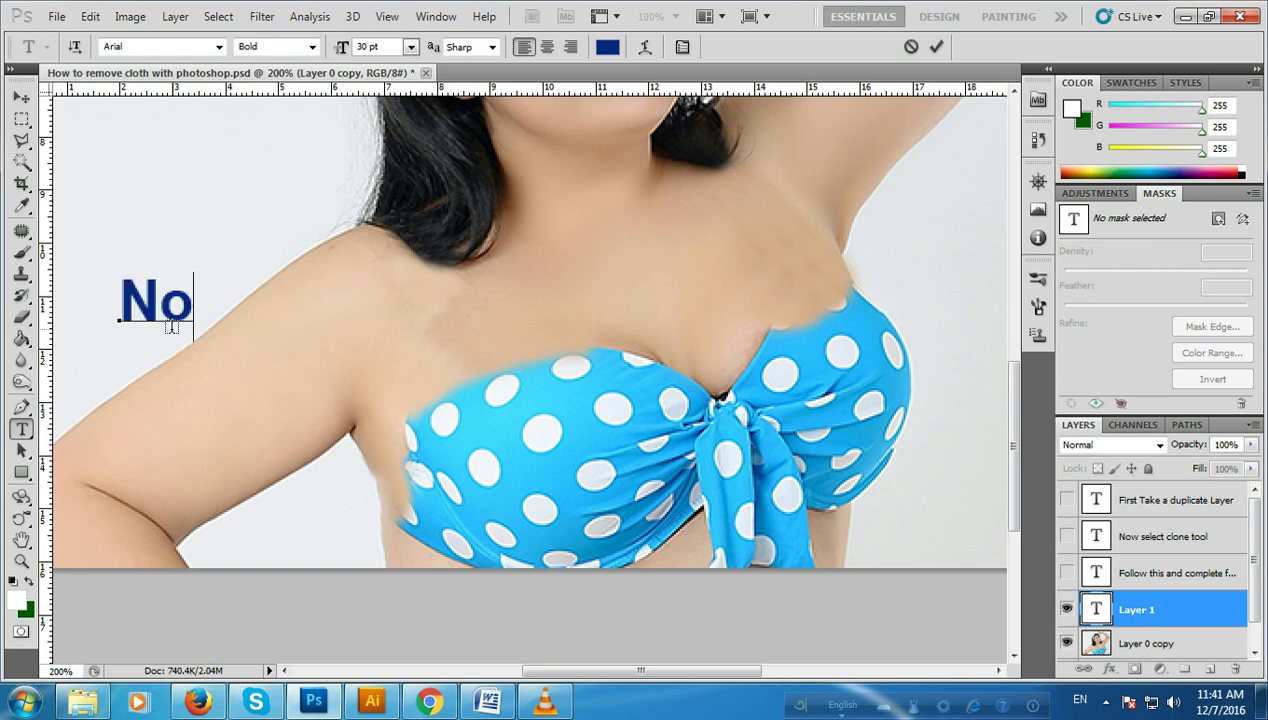
{"action": "type", "text": "w"}
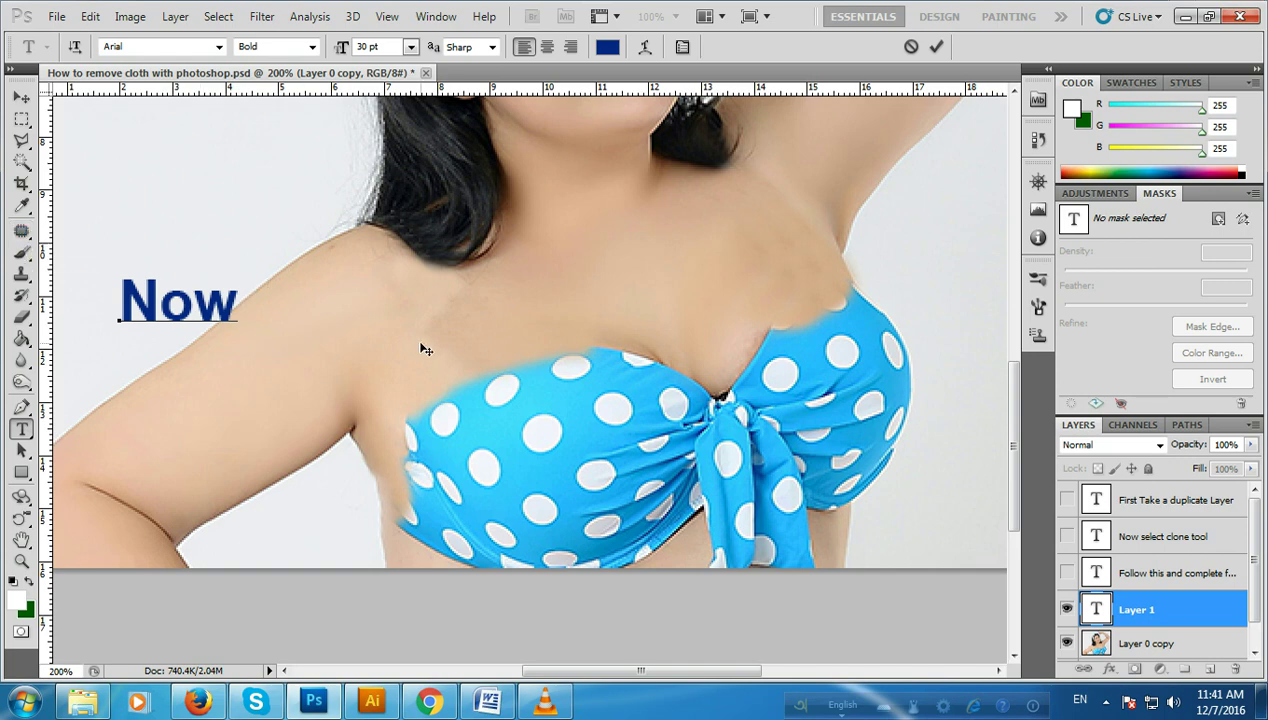
{"action": "type", "text": "sele"}
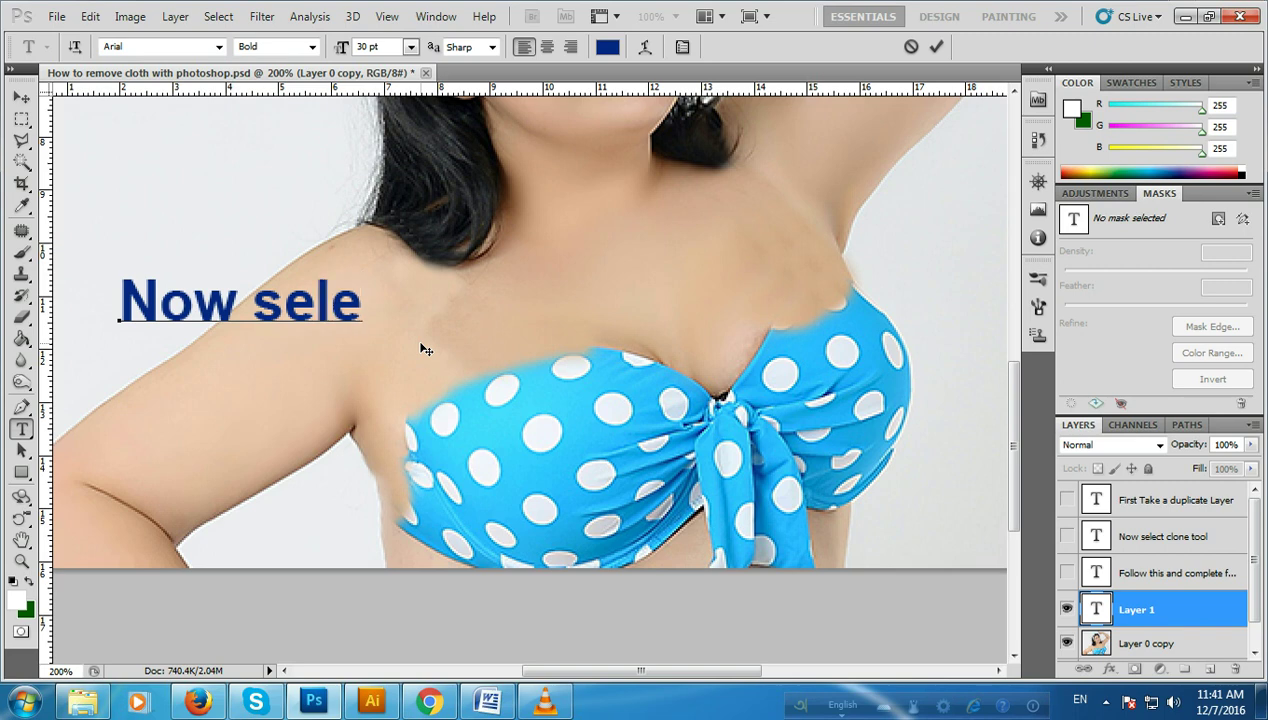
{"action": "type", "text": "ct "}
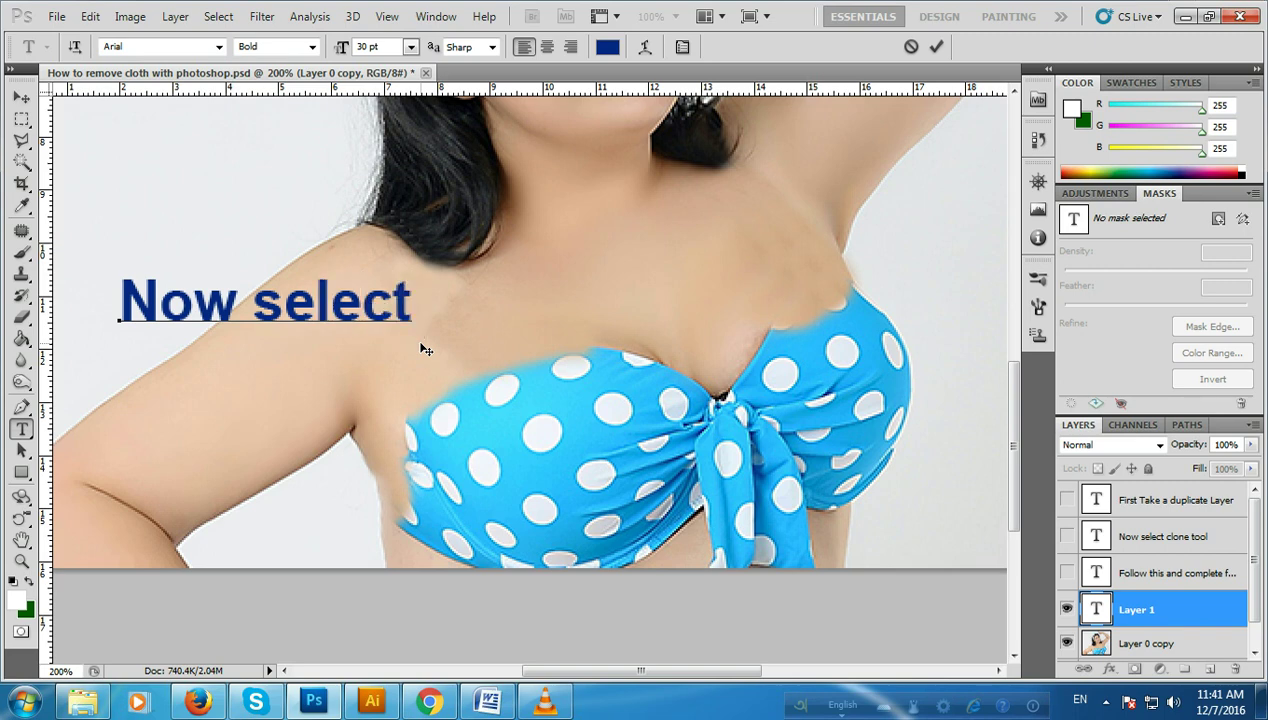
{"action": "type", "text": " pat"}
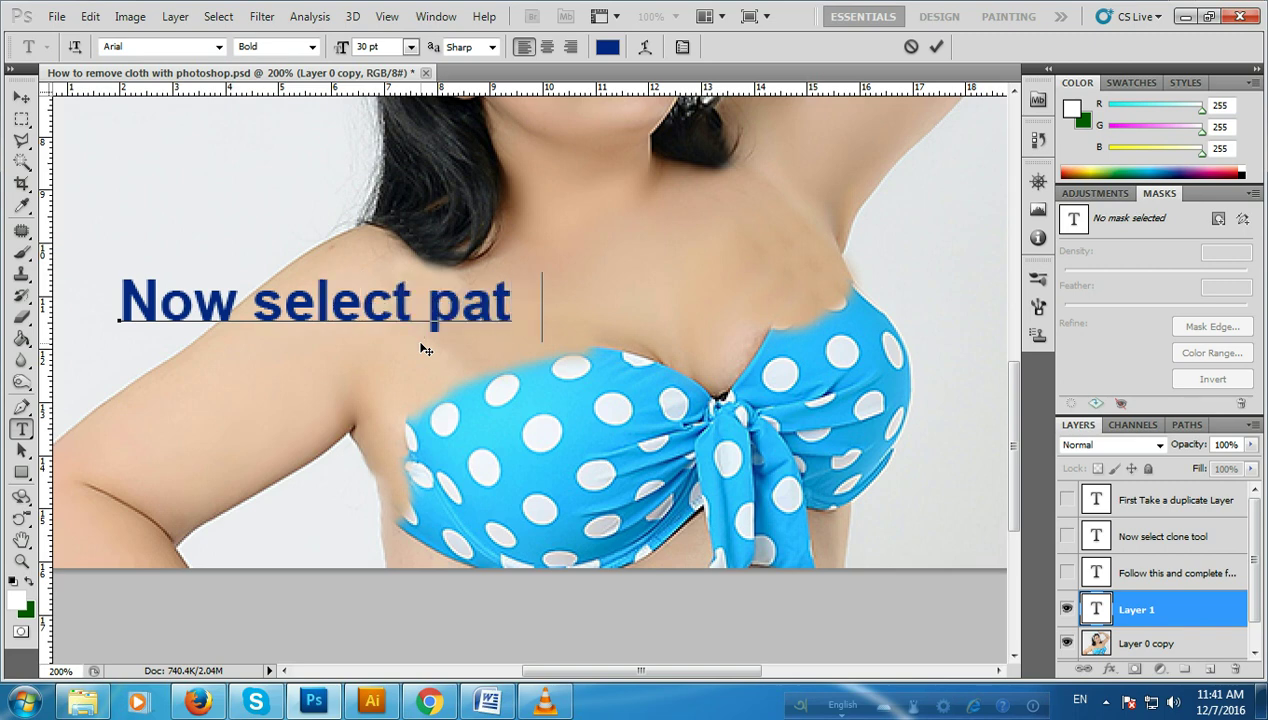
{"action": "type", "text": "ch tol"}
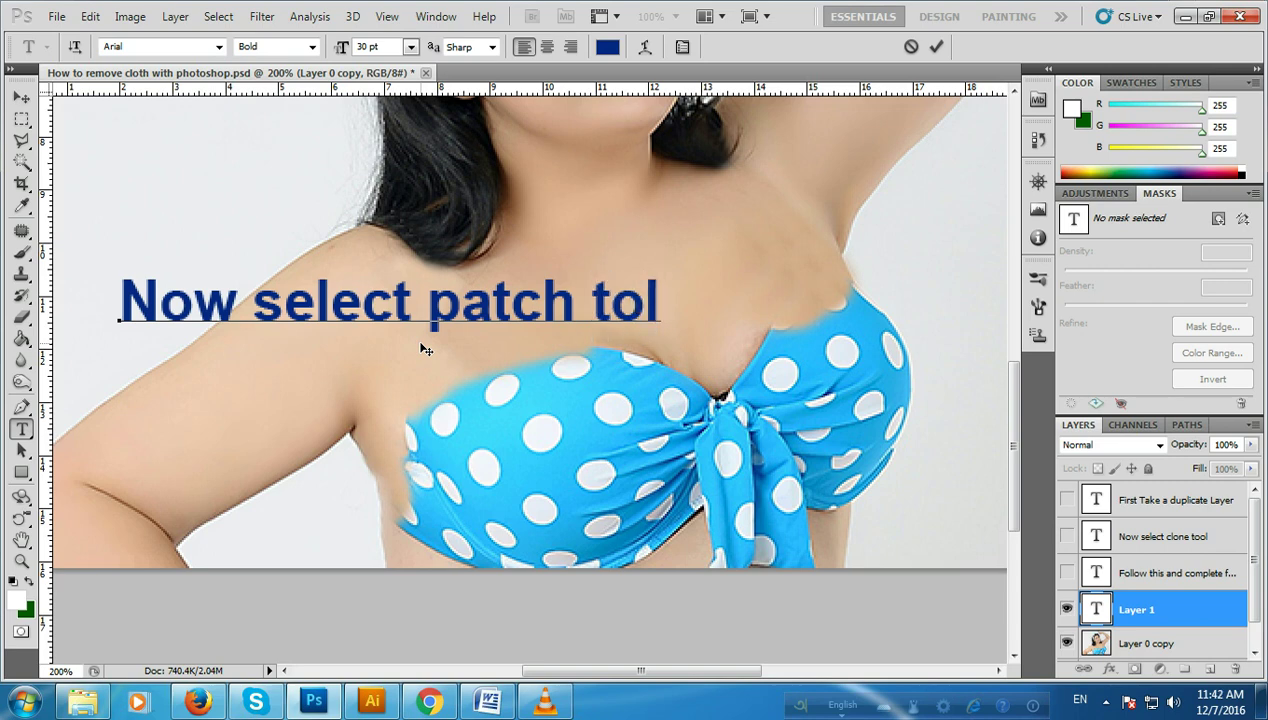
{"action": "key", "text": "BackSpace"}
{"action": "type", "text": "o a"}
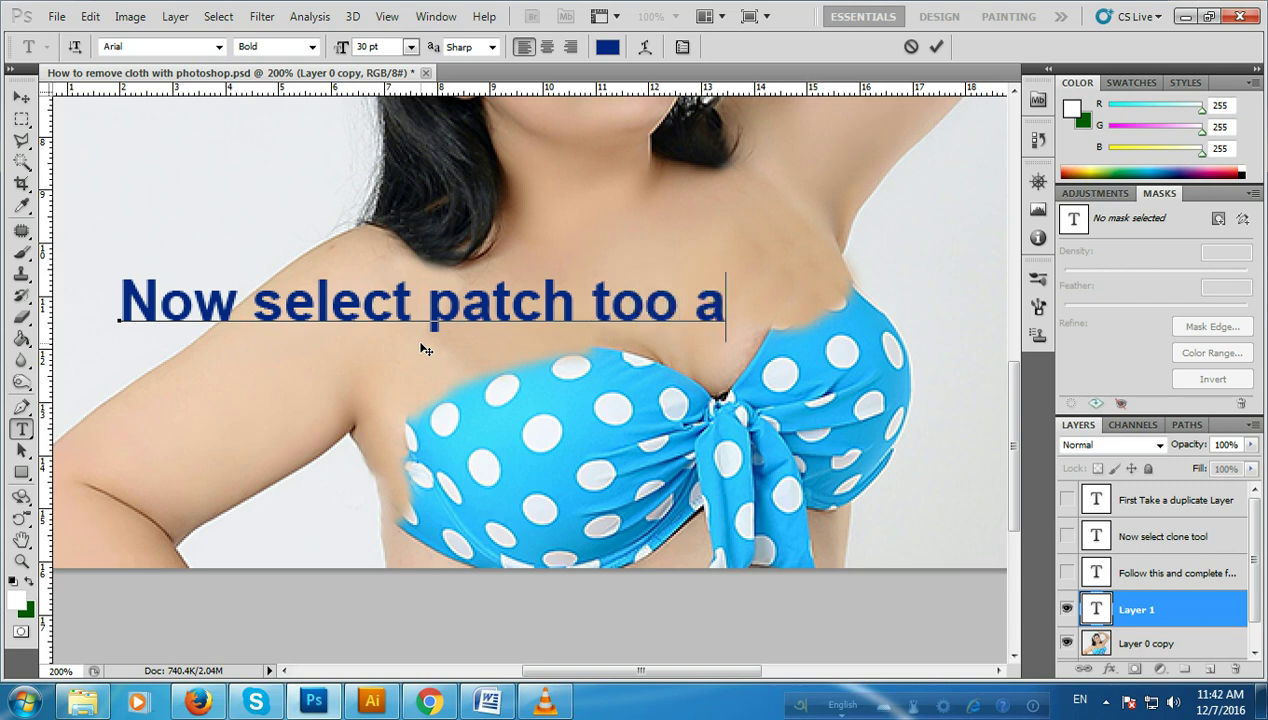
{"action": "type", "text": "n"}
{"action": "key", "text": "BackSpace"}
{"action": "key", "text": "BackSpace"}
{"action": "key", "text": "BackSpace"}
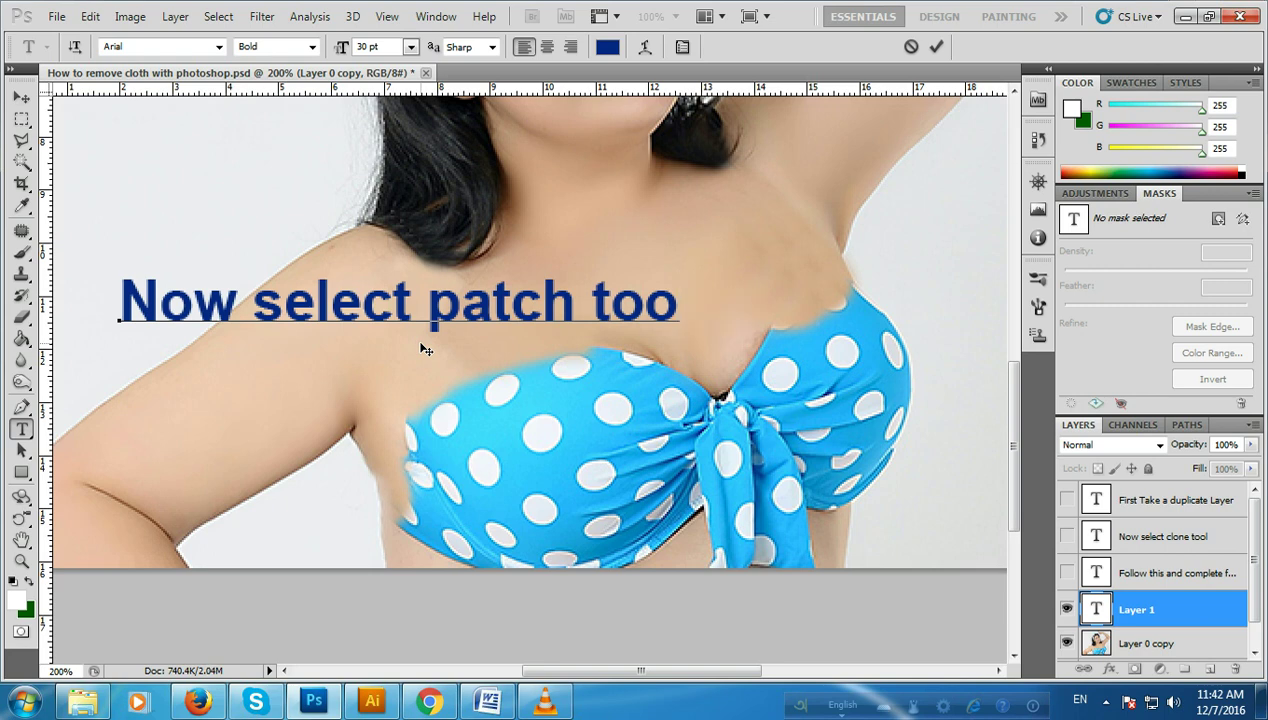
{"action": "type", "text": "l a"}
{"action": "type", "text": "nd "}
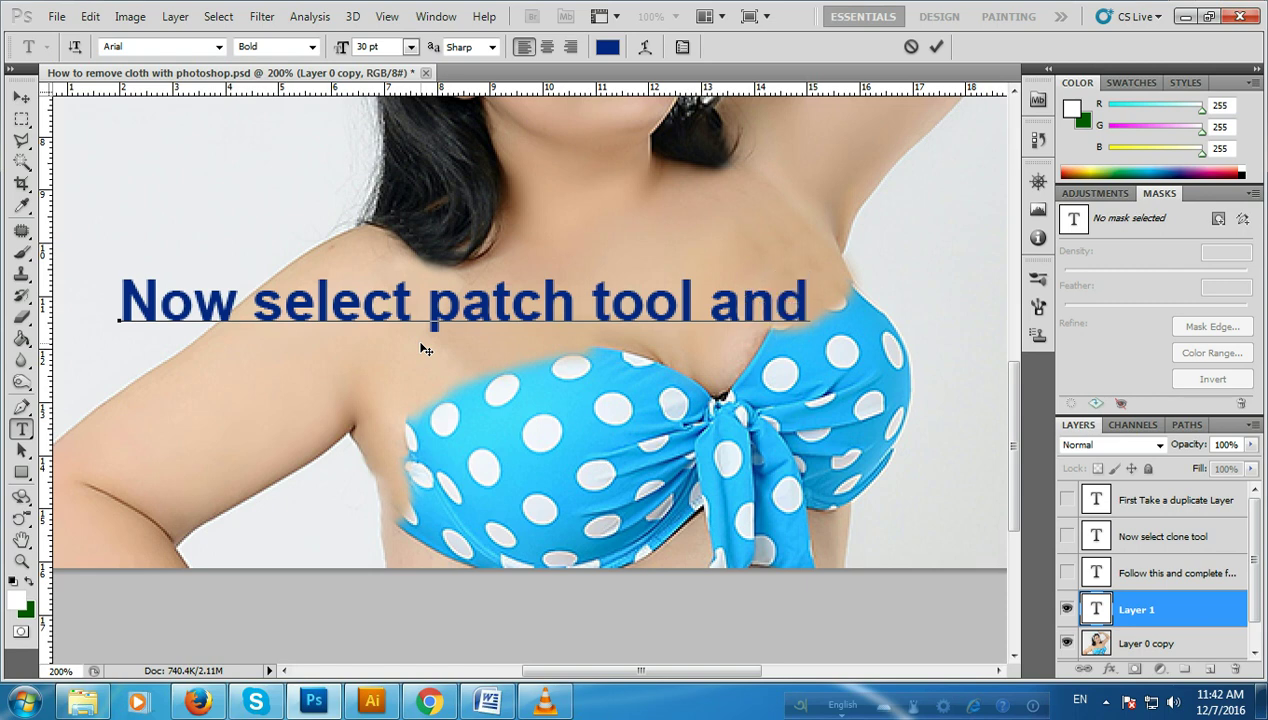
{"action": "type", "text": "f"}
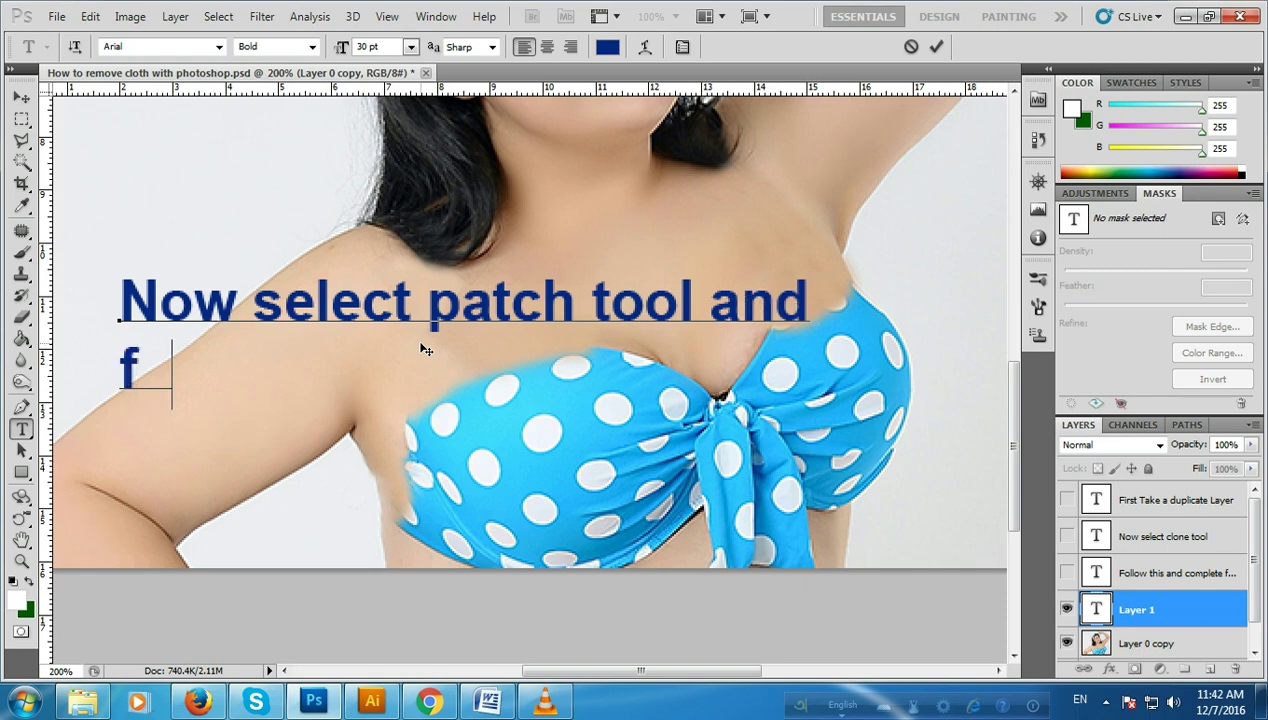
{"action": "type", "text": "ollow "}
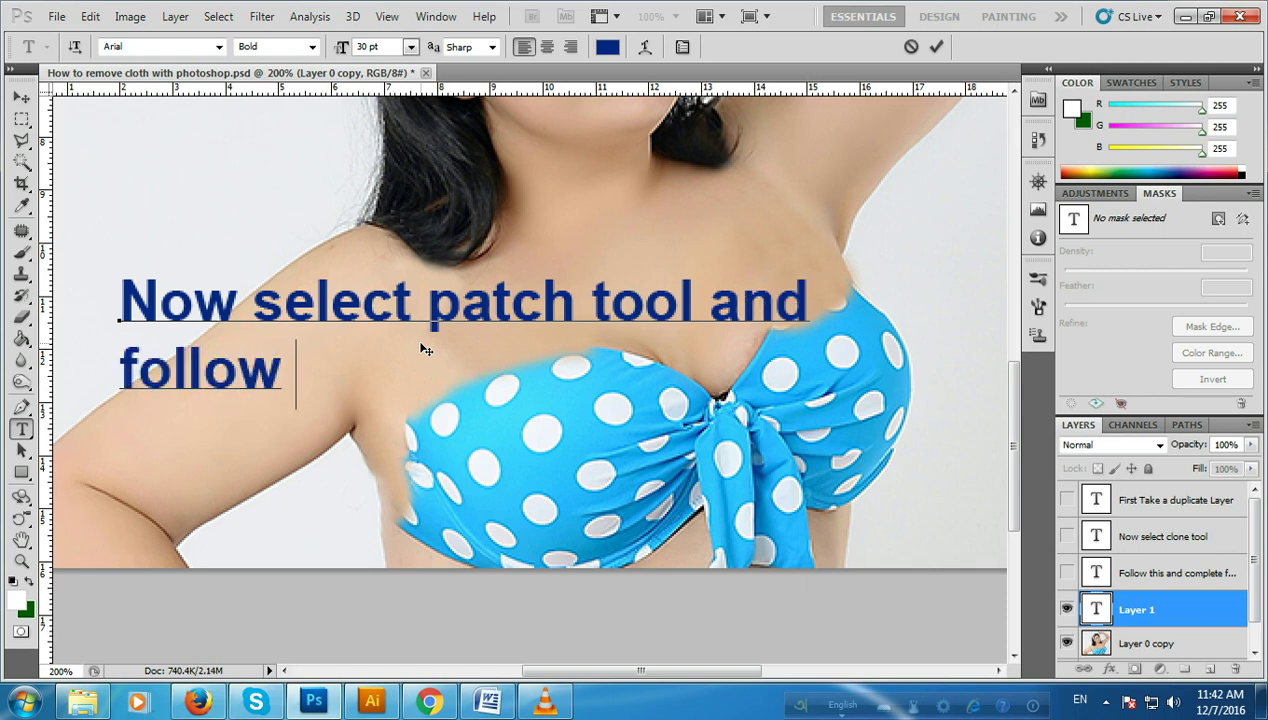
{"action": "type", "text": "this"}
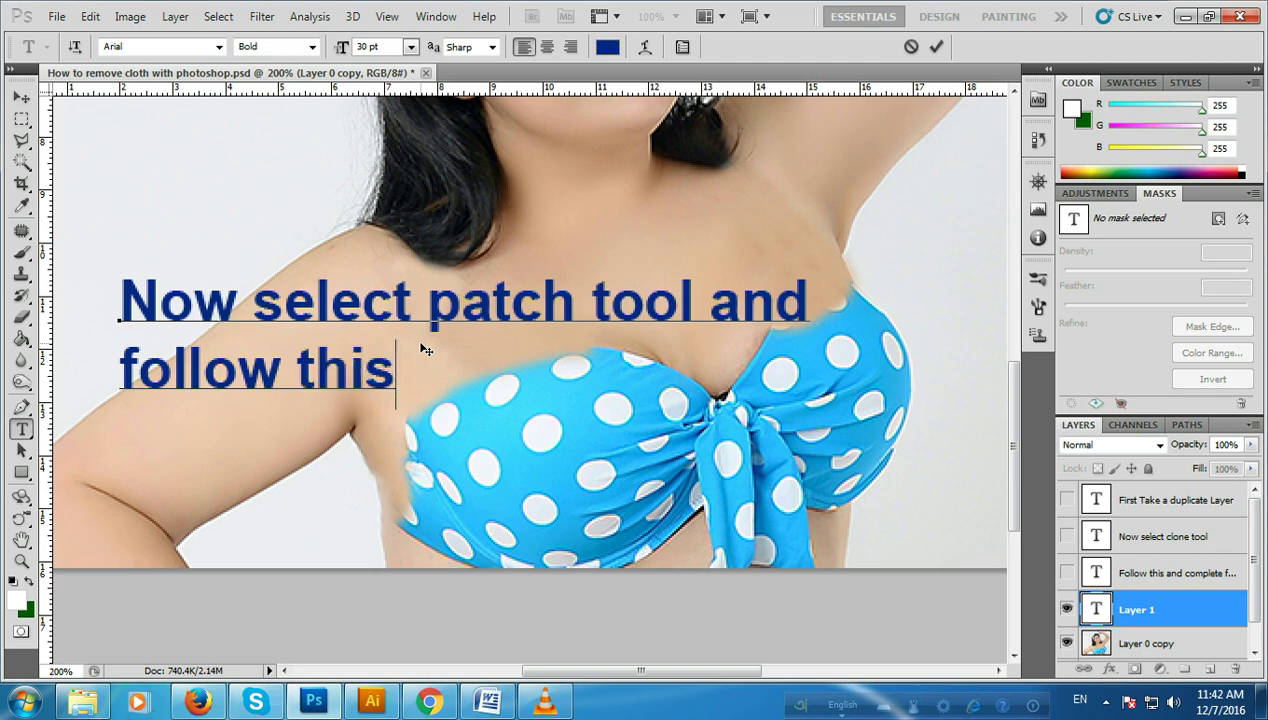
{"action": "type", "text": "."}
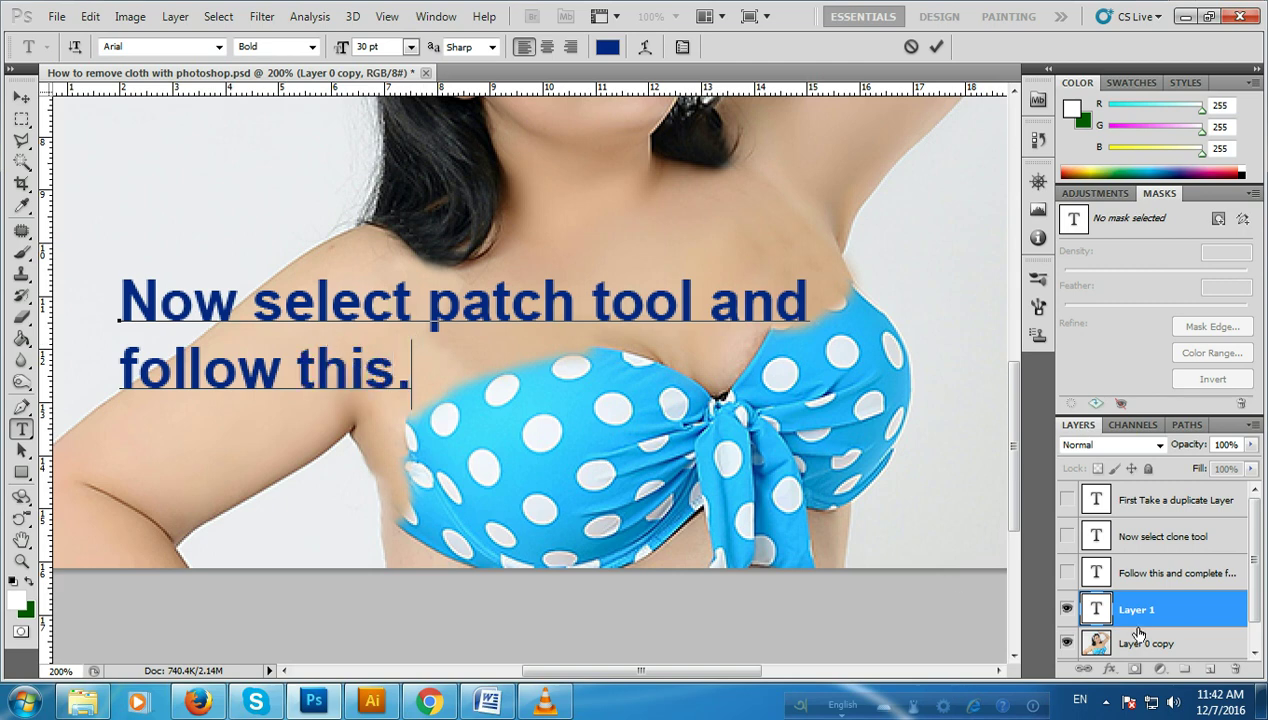
Step: Commit the caption, leave its layer hidden, and select Layer 0 copy
{"action": "left_click", "coordinate": [1066, 610]}
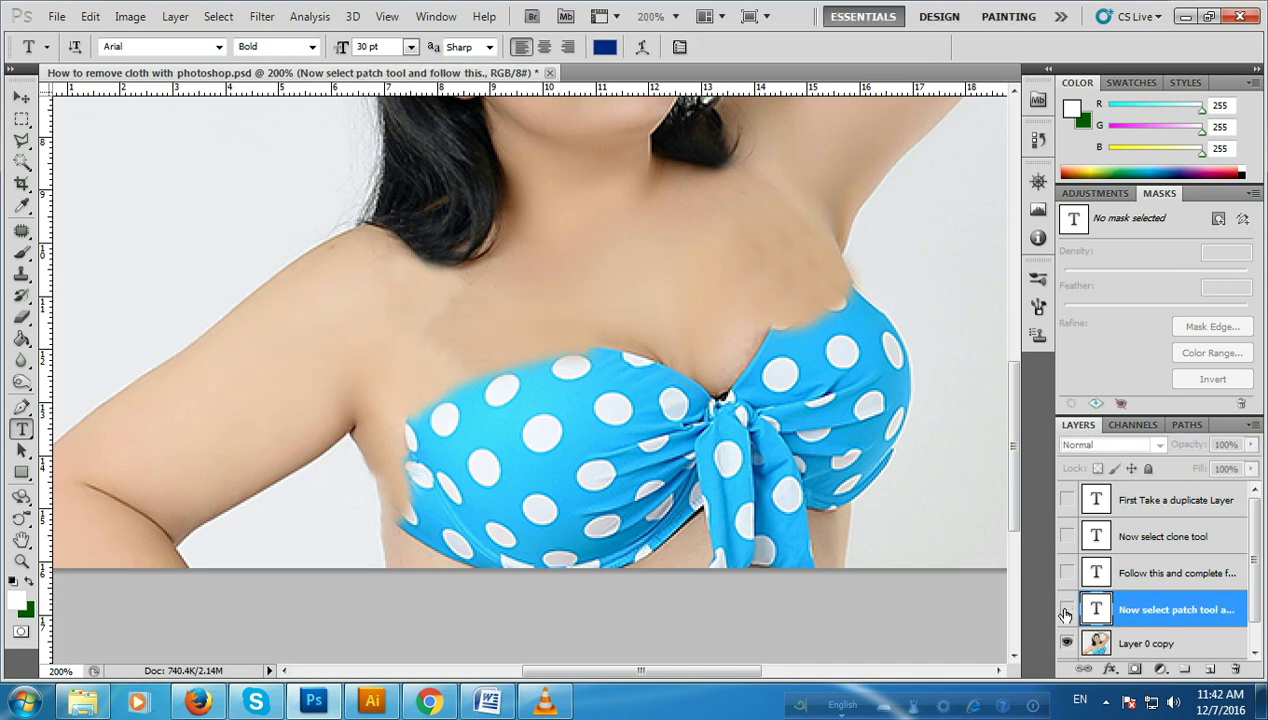
{"action": "left_click", "coordinate": [1066, 612]}
{"action": "left_click", "coordinate": [1066, 612]}
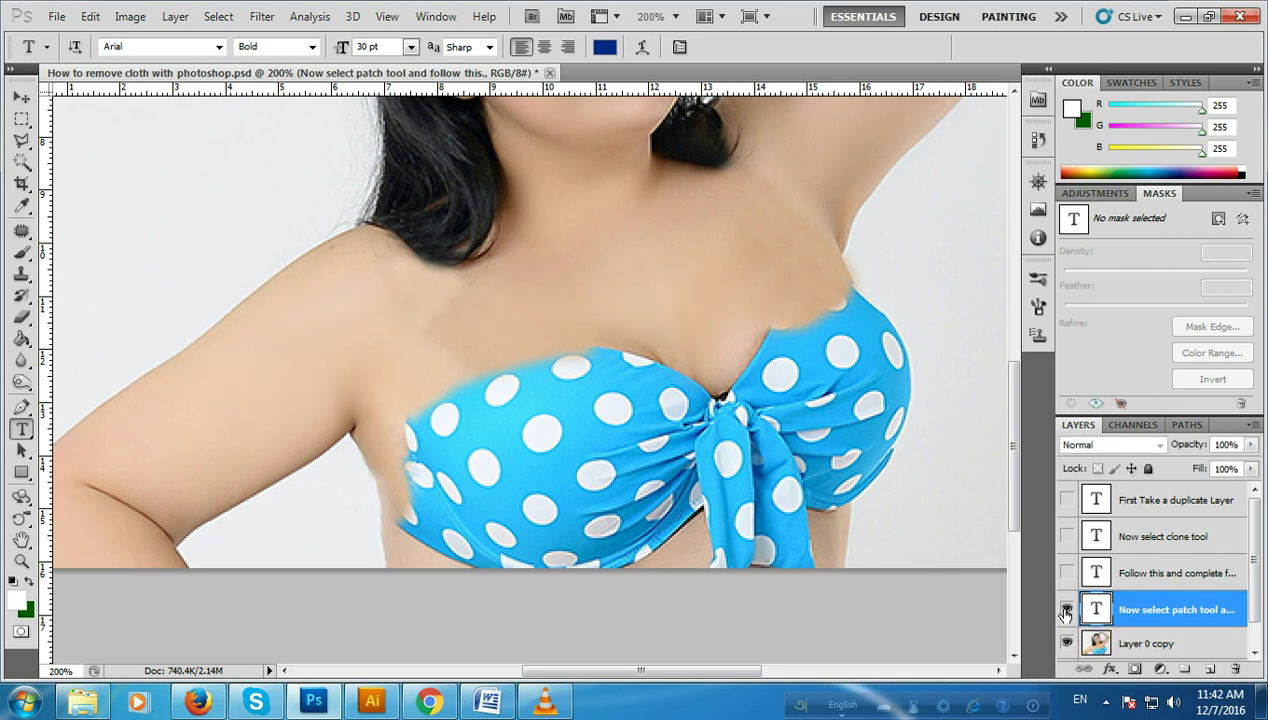
{"action": "left_click", "coordinate": [1066, 612]}
{"action": "left_click", "coordinate": [1066, 612]}
{"action": "left_click", "coordinate": [1066, 612]}
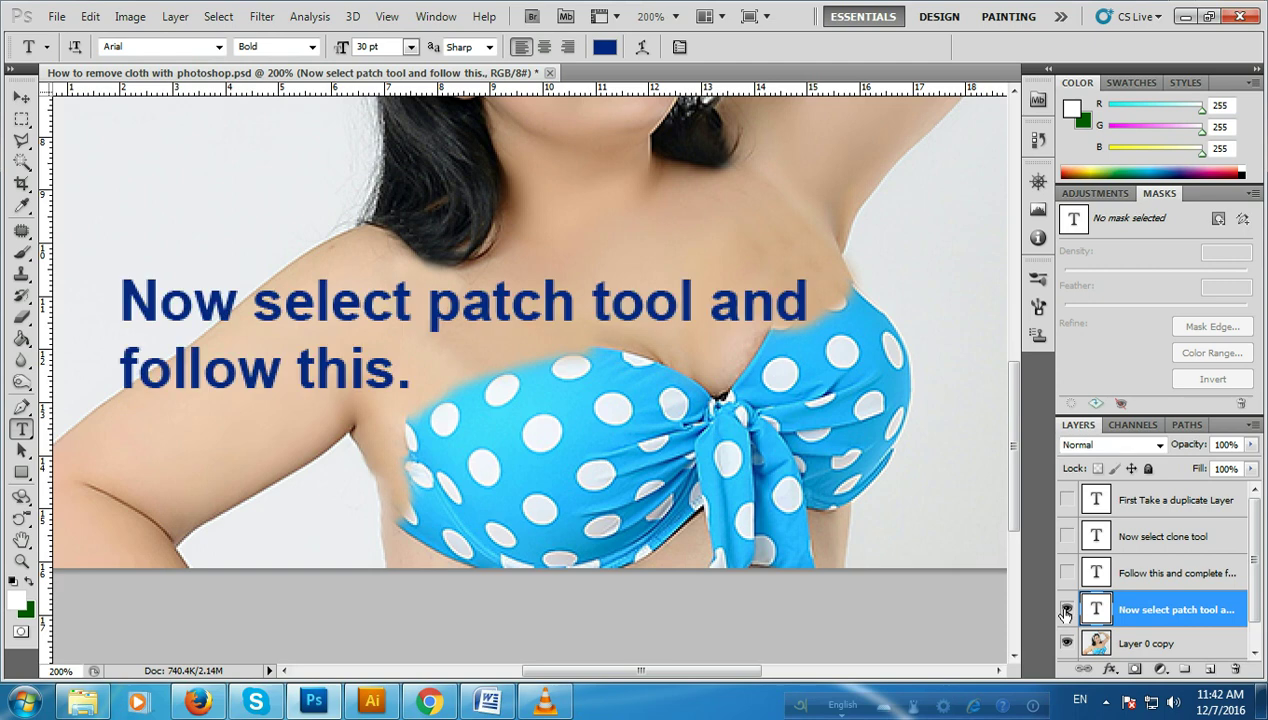
{"action": "left_click", "coordinate": [1066, 612]}
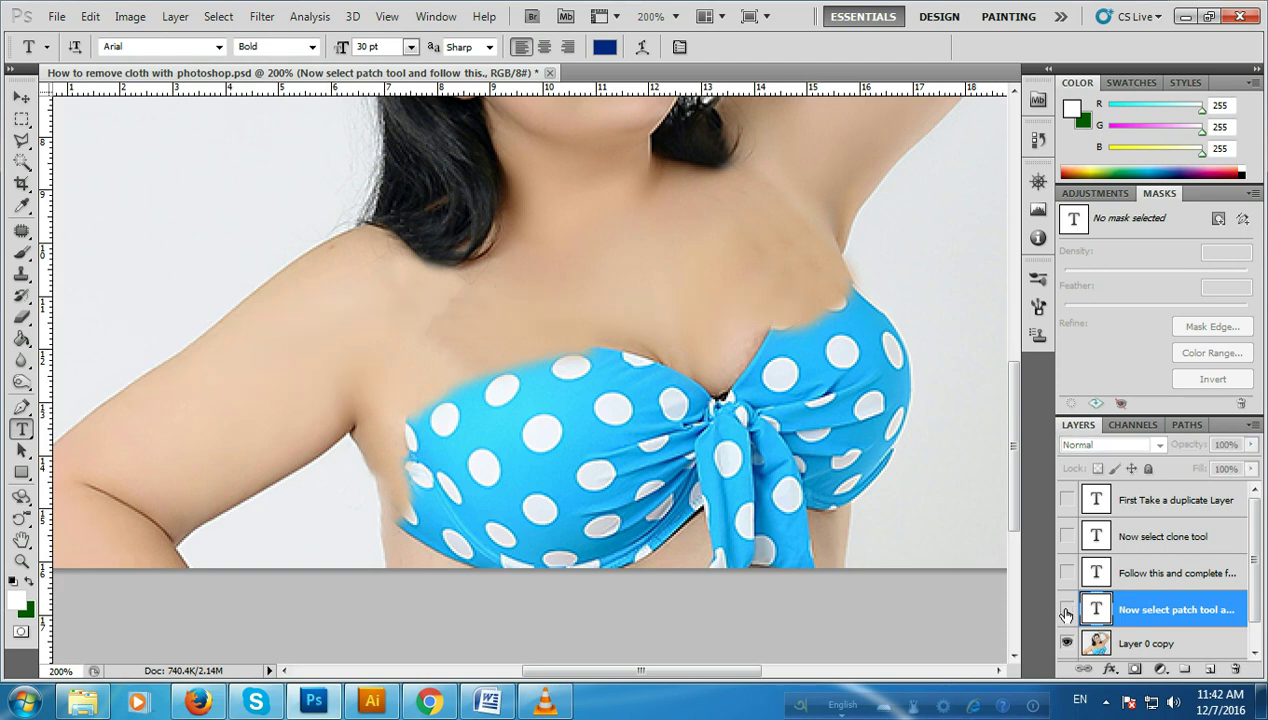
{"action": "left_click", "coordinate": [1066, 612]}
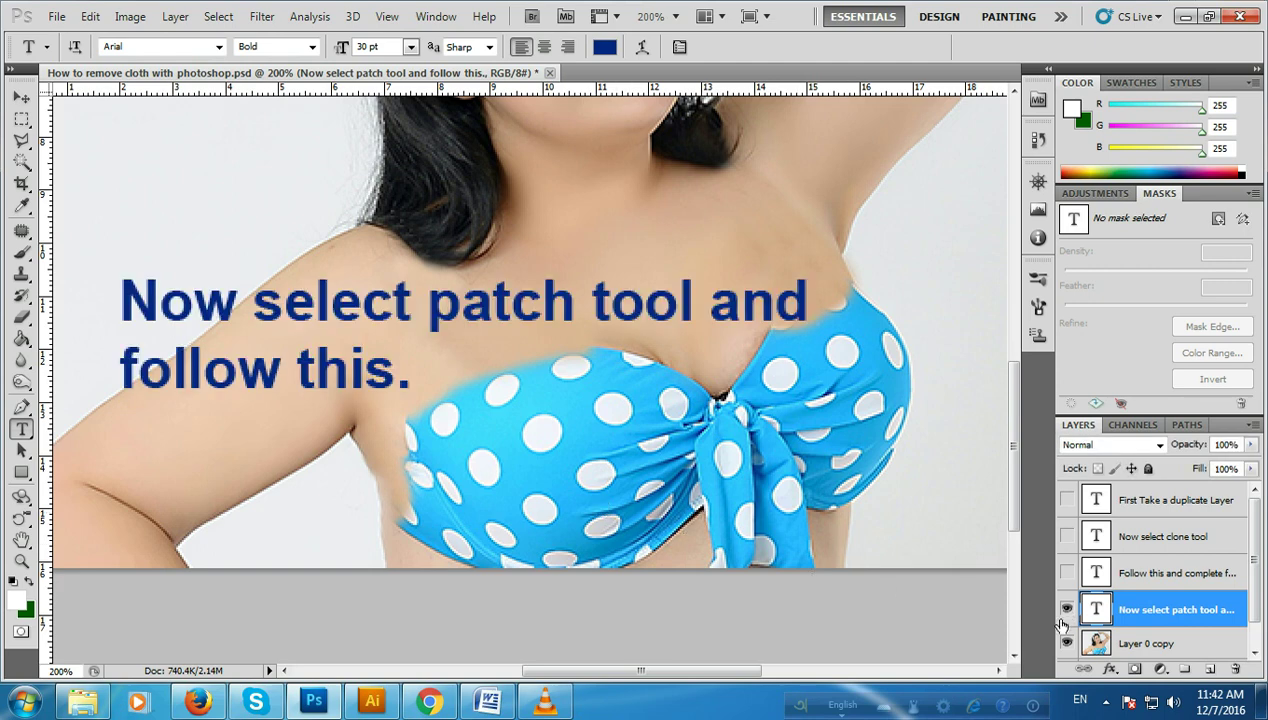
{"action": "left_click", "coordinate": [1066, 610]}
{"action": "left_click", "coordinate": [1127, 645]}
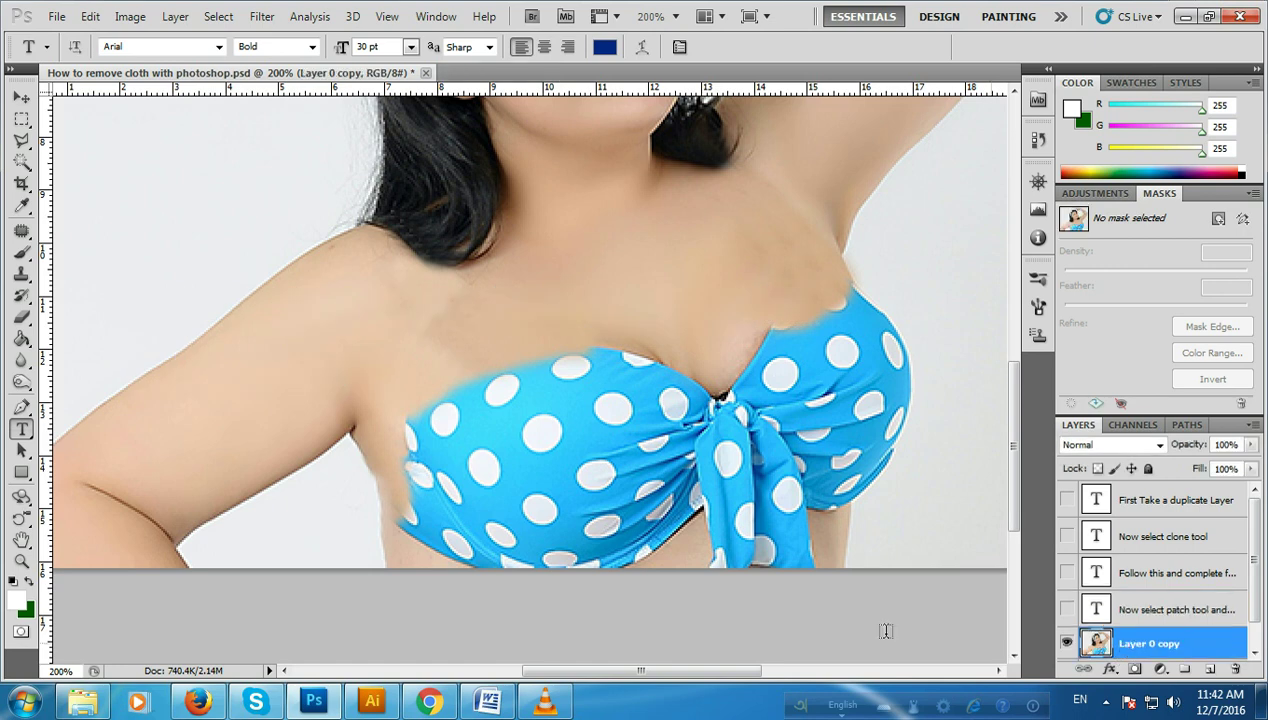
Step: Patch rough skin near the left shoulder, left chest and right armpit with the Patch tool
{"action": "left_click", "coordinate": [21, 230]}
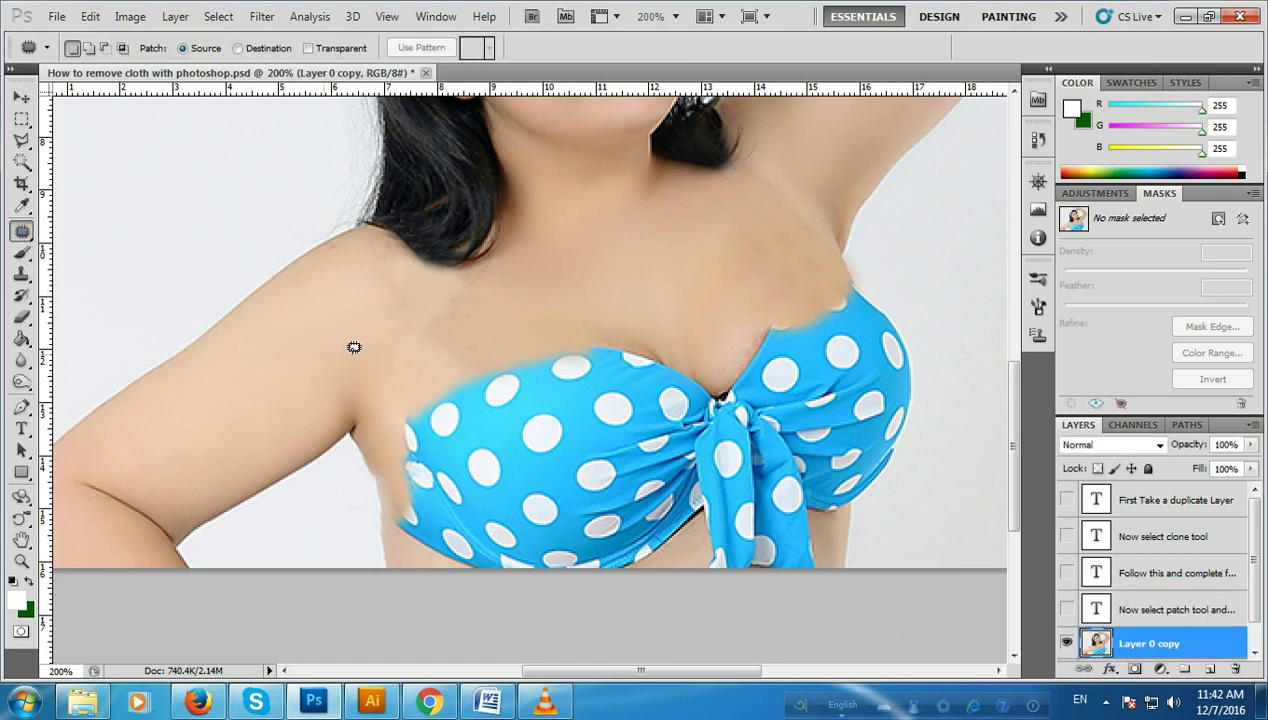
{"action": "mouse_move", "coordinate": [469, 288]}
{"action": "left_mouse_down"}
{"action": "mouse_move", "coordinate": [447, 345]}
{"action": "mouse_move", "coordinate": [417, 316]}
{"action": "mouse_move", "coordinate": [440, 300]}
{"action": "mouse_move", "coordinate": [355, 323]}
{"action": "left_mouse_up"}
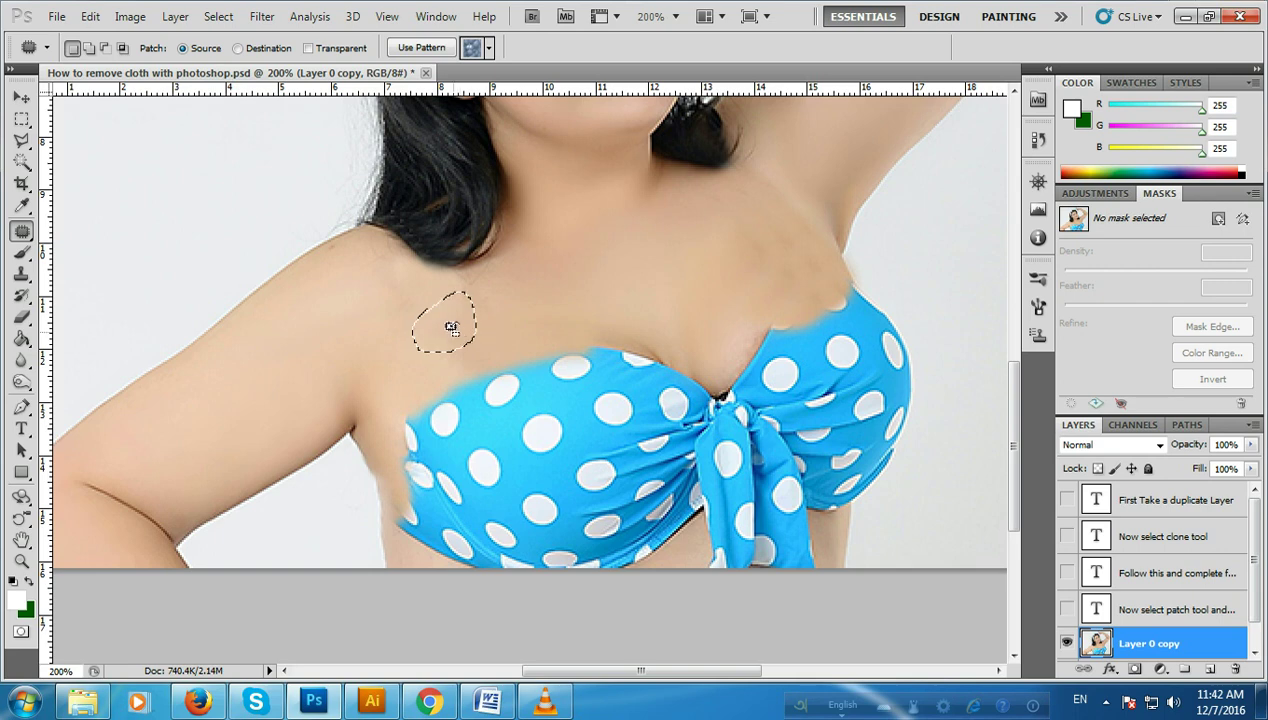
{"action": "left_click", "coordinate": [445, 363]}
{"action": "mouse_move", "coordinate": [485, 362]}
{"action": "left_mouse_down"}
{"action": "mouse_move", "coordinate": [524, 329]}
{"action": "mouse_move", "coordinate": [492, 286]}
{"action": "mouse_move", "coordinate": [440, 360]}
{"action": "mouse_move", "coordinate": [360, 338]}
{"action": "left_mouse_up"}
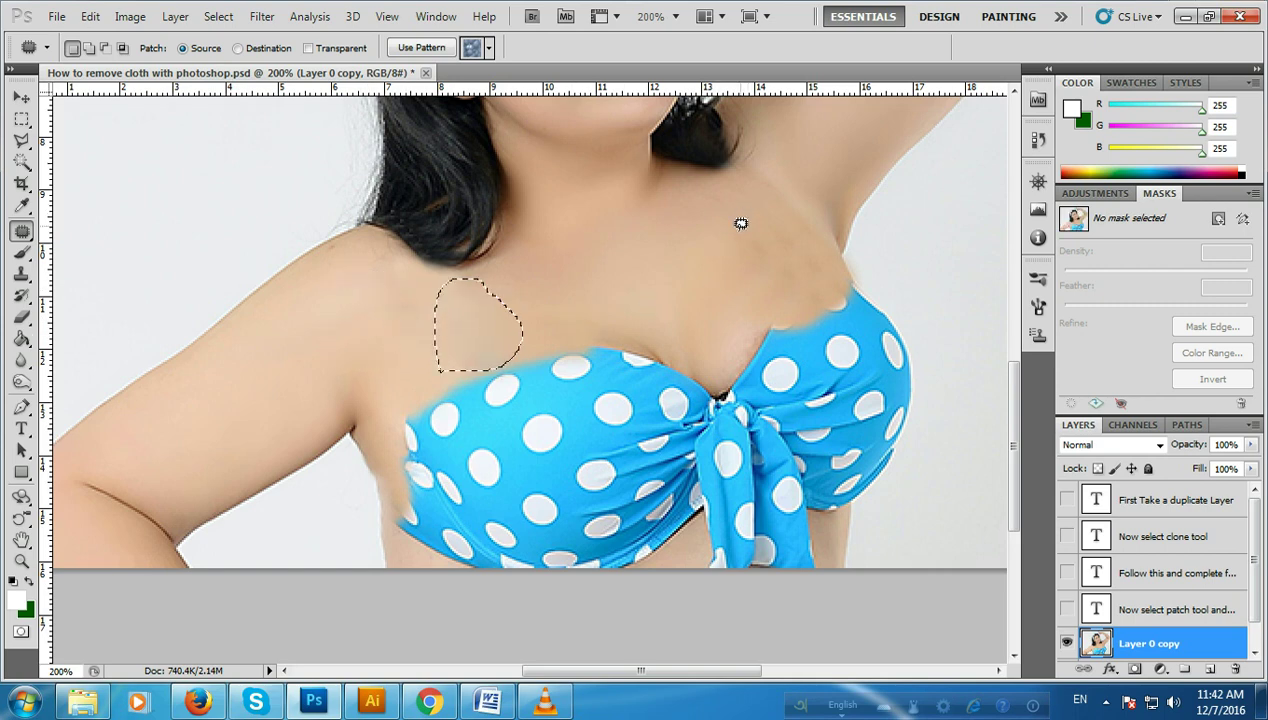
{"action": "mouse_move", "coordinate": [729, 249]}
{"action": "left_mouse_down"}
{"action": "mouse_move", "coordinate": [789, 189]}
{"action": "mouse_move", "coordinate": [730, 255]}
{"action": "mouse_move", "coordinate": [644, 262]}
{"action": "left_mouse_up"}
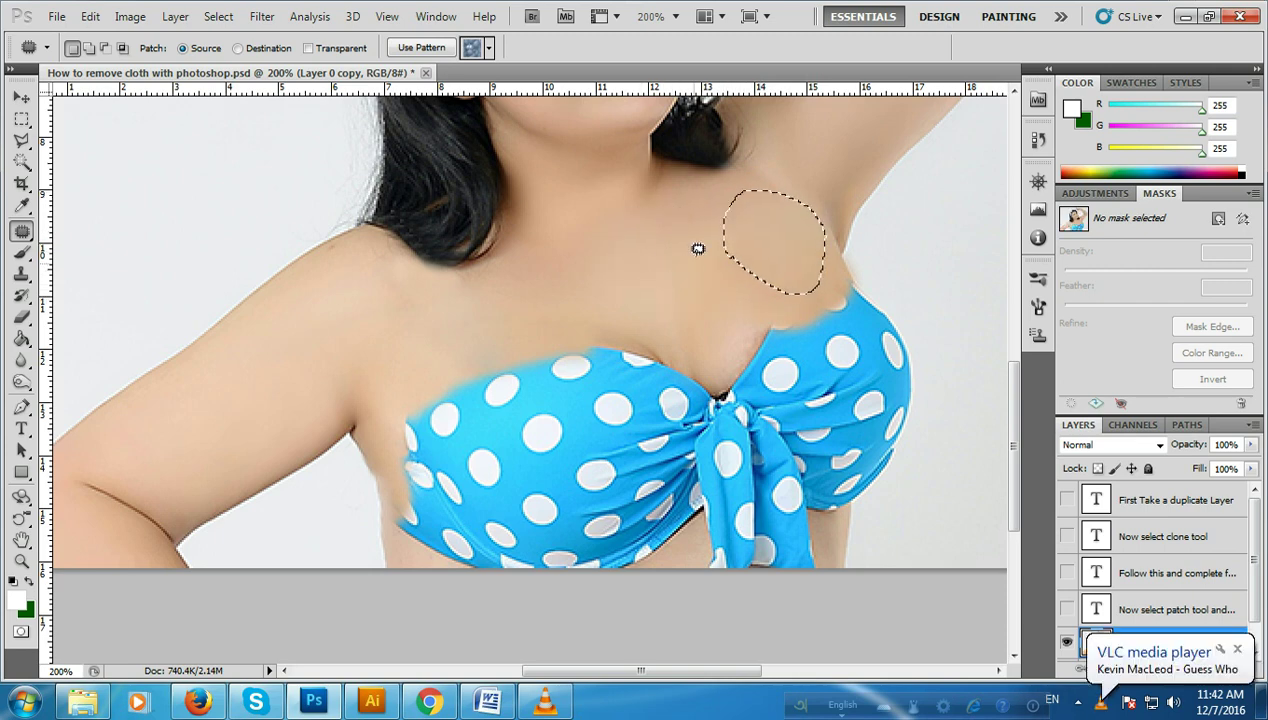
{"action": "mouse_move", "coordinate": [711, 196]}
{"action": "left_mouse_down"}
{"action": "mouse_move", "coordinate": [748, 203]}
{"action": "mouse_move", "coordinate": [708, 190]}
{"action": "mouse_move", "coordinate": [637, 262]}
{"action": "mouse_move", "coordinate": [616, 257]}
{"action": "left_mouse_up"}
{"action": "left_click", "coordinate": [697, 203]}
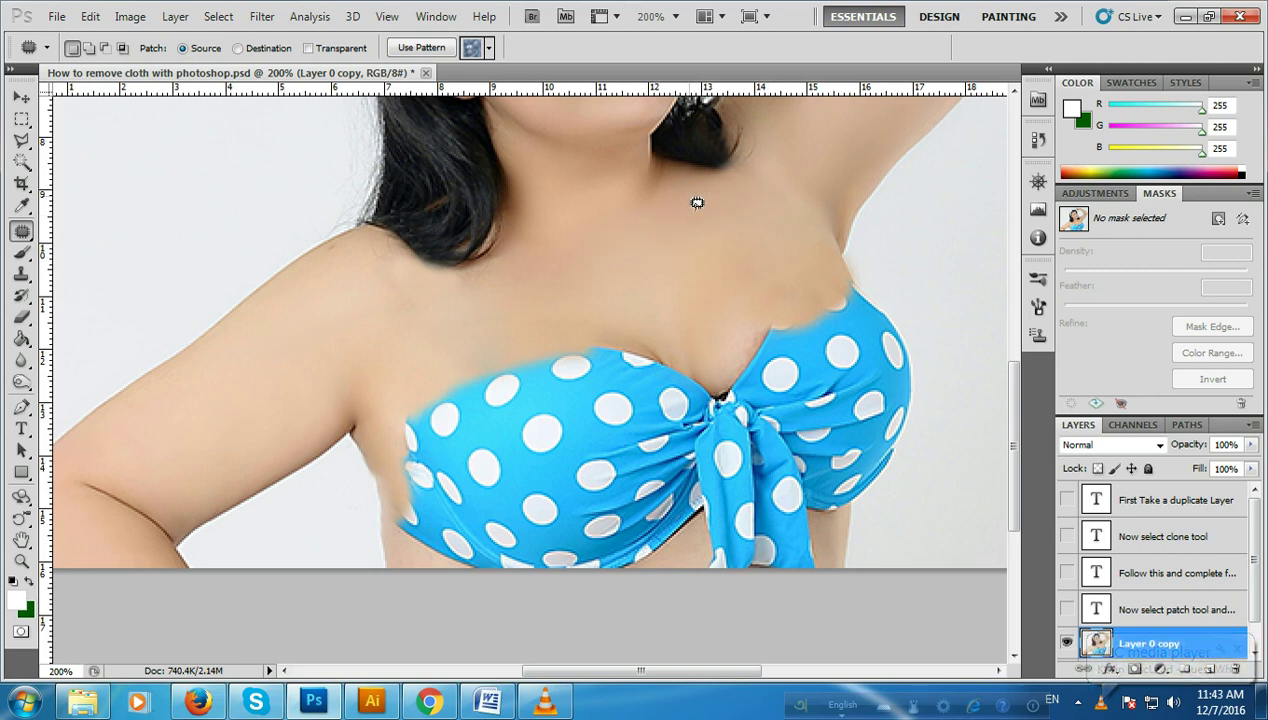
Step: Patch the remaining blotches on the right chest, armpit edge and upper chest, then deselect
{"action": "mouse_move", "coordinate": [697, 203]}
{"action": "left_mouse_down"}
{"action": "mouse_move", "coordinate": [707, 222]}
{"action": "mouse_move", "coordinate": [674, 284]}
{"action": "left_mouse_up"}
{"action": "mouse_move", "coordinate": [776, 308]}
{"action": "left_mouse_down"}
{"action": "mouse_move", "coordinate": [804, 302]}
{"action": "mouse_move", "coordinate": [703, 280]}
{"action": "mouse_move", "coordinate": [737, 247]}
{"action": "mouse_move", "coordinate": [741, 263]}
{"action": "mouse_move", "coordinate": [688, 263]}
{"action": "left_mouse_up"}
{"action": "left_click", "coordinate": [811, 245]}
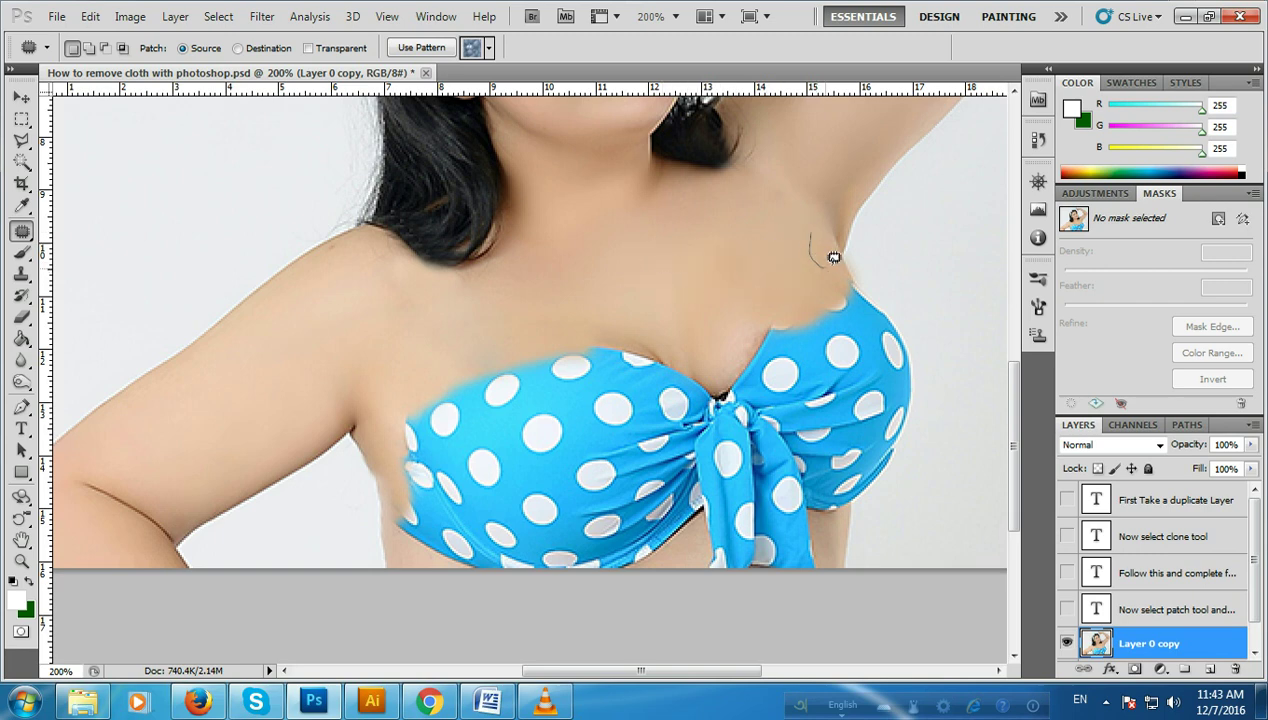
{"action": "mouse_move", "coordinate": [819, 210]}
{"action": "left_mouse_down"}
{"action": "mouse_move", "coordinate": [778, 213]}
{"action": "mouse_move", "coordinate": [824, 257]}
{"action": "mouse_move", "coordinate": [692, 278]}
{"action": "left_mouse_up"}
{"action": "mouse_move", "coordinate": [509, 338]}
{"action": "left_mouse_down"}
{"action": "mouse_move", "coordinate": [464, 311]}
{"action": "mouse_move", "coordinate": [516, 332]}
{"action": "mouse_move", "coordinate": [563, 285]}
{"action": "left_mouse_up"}
{"action": "left_click_drag", "start_coordinate": [441, 312], "coordinate": [537, 282]}
{"action": "key", "text": "ctrl+d"}
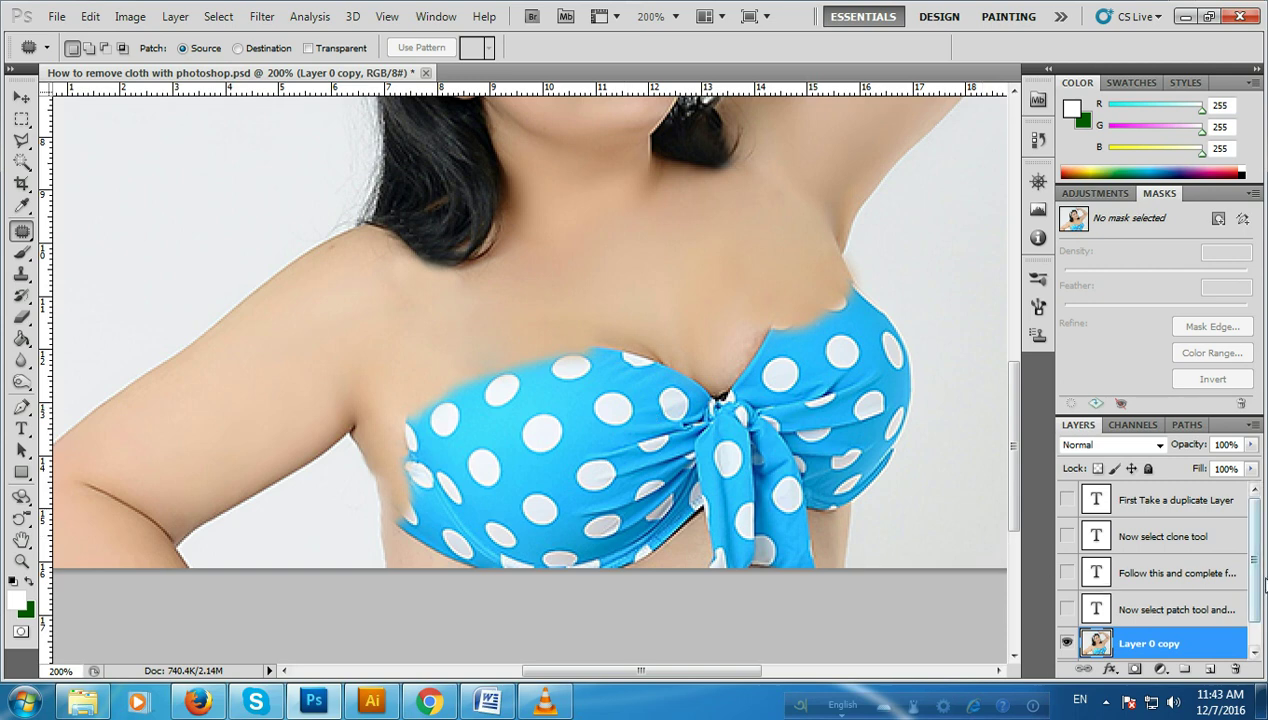
Step: Toggle the edited layer's visibility to compare the strapless edit with the original strapped top
{"action": "scroll", "coordinate": [1248, 585], "scroll_direction": "down", "scroll_amount": 1}
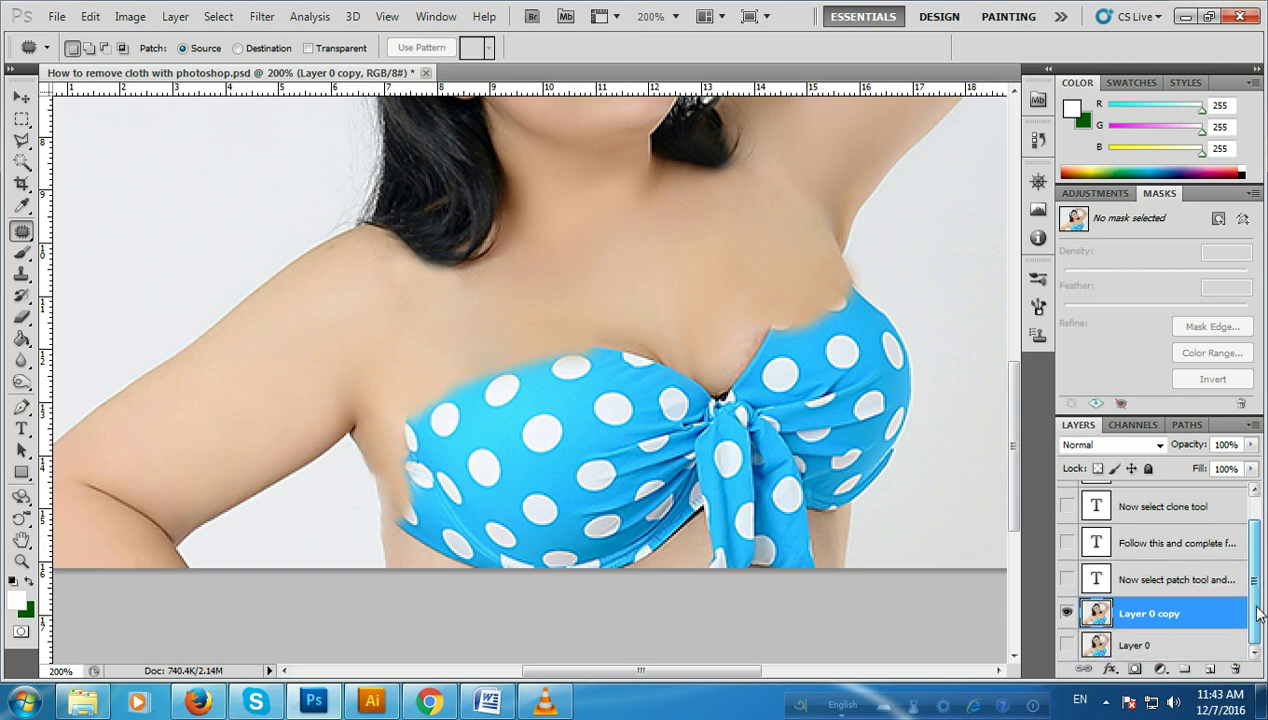
{"action": "left_click", "coordinate": [1067, 615]}
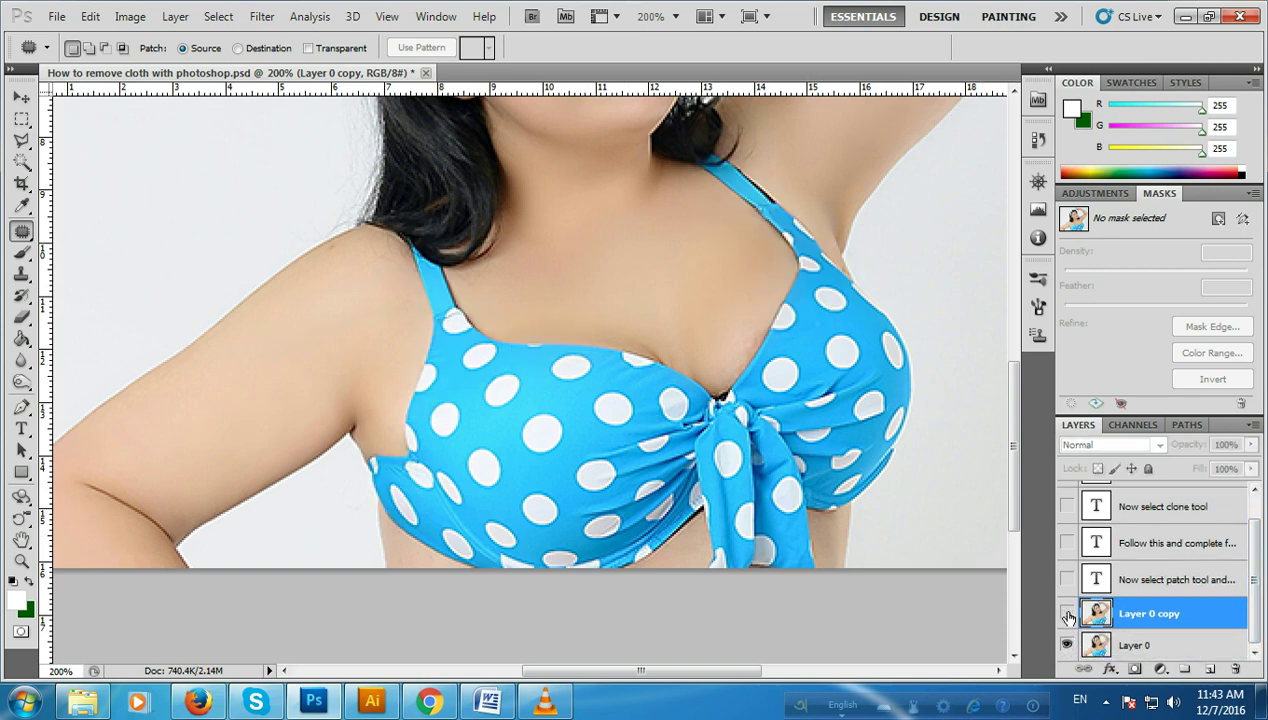
{"action": "left_click", "coordinate": [1067, 615]}
{"action": "left_click", "coordinate": [1067, 615]}
{"action": "left_click", "coordinate": [1067, 615]}
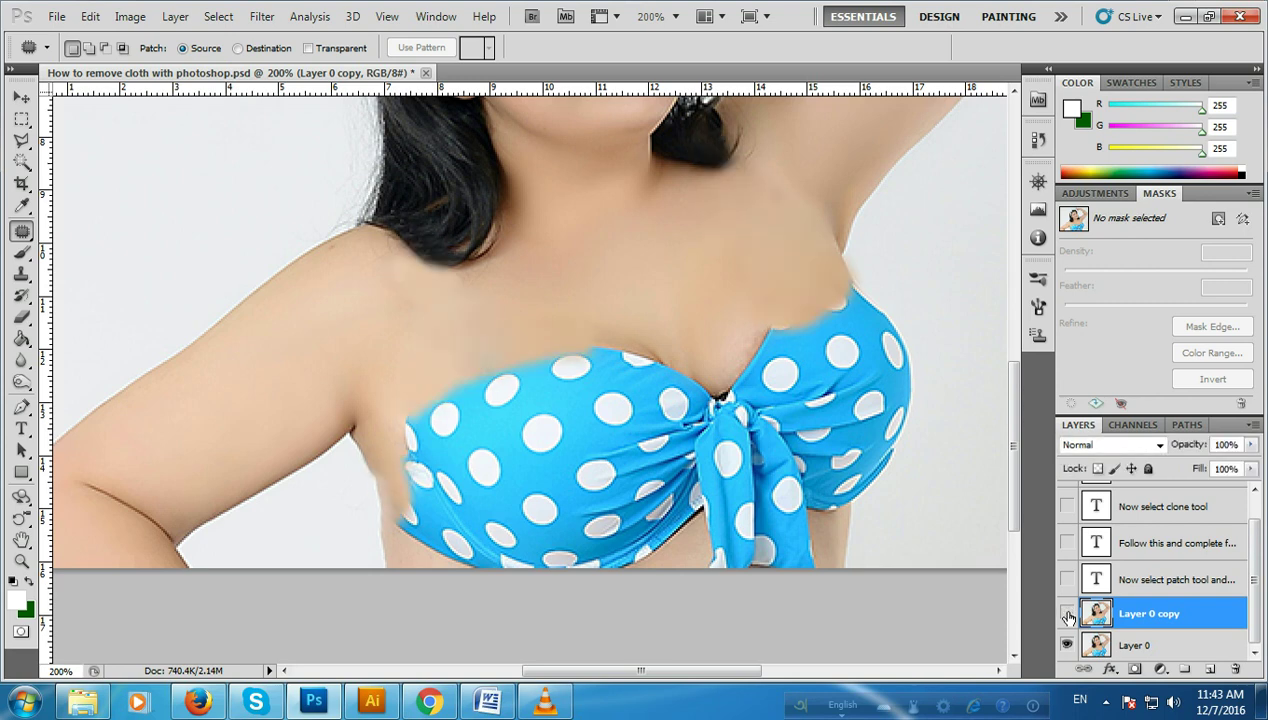
{"action": "left_click", "coordinate": [1067, 615]}
{"action": "left_click", "coordinate": [1067, 615]}
{"action": "left_click", "coordinate": [1067, 615]}
{"action": "left_click", "coordinate": [1067, 615]}
{"action": "left_click", "coordinate": [1067, 615]}
{"action": "left_click", "coordinate": [1067, 615]}
{"action": "left_click", "coordinate": [1067, 615]}
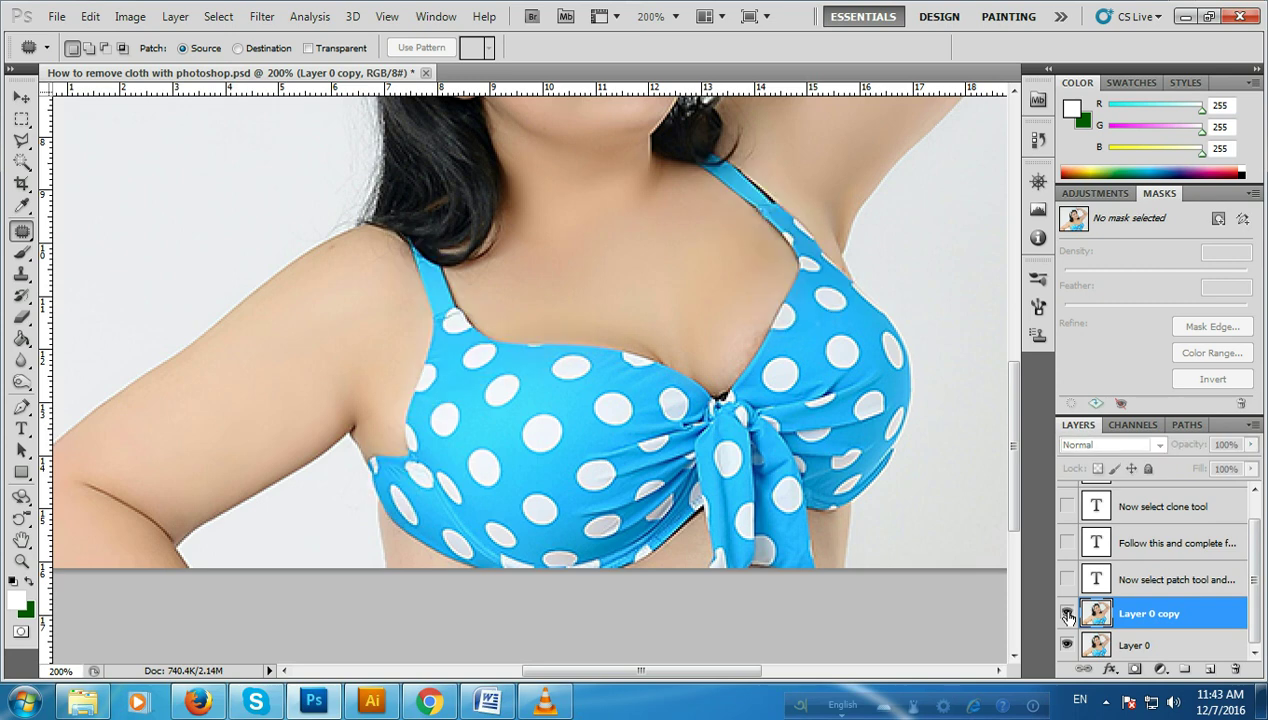
{"action": "left_click", "coordinate": [1067, 615]}
{"action": "left_click", "coordinate": [1067, 615]}
{"action": "left_click", "coordinate": [1067, 615]}
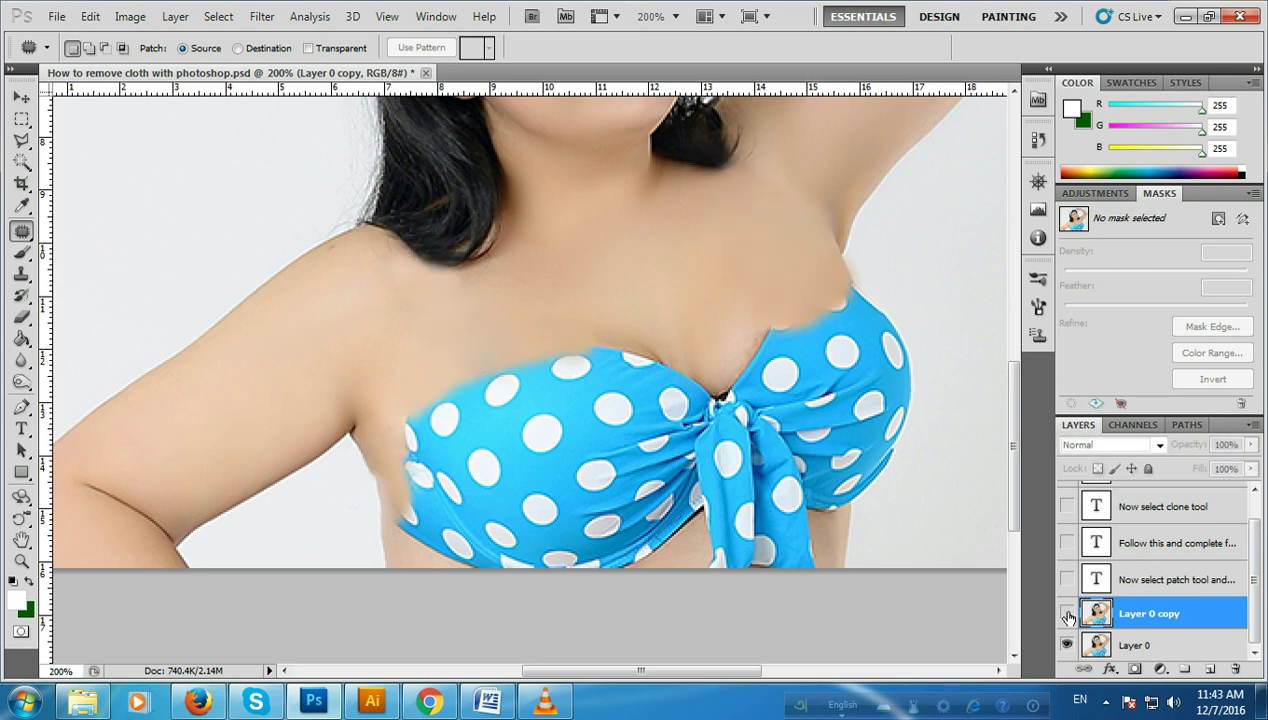
{"action": "left_click", "coordinate": [1067, 615]}
{"action": "left_click", "coordinate": [1067, 615]}
{"action": "left_click", "coordinate": [1067, 615]}
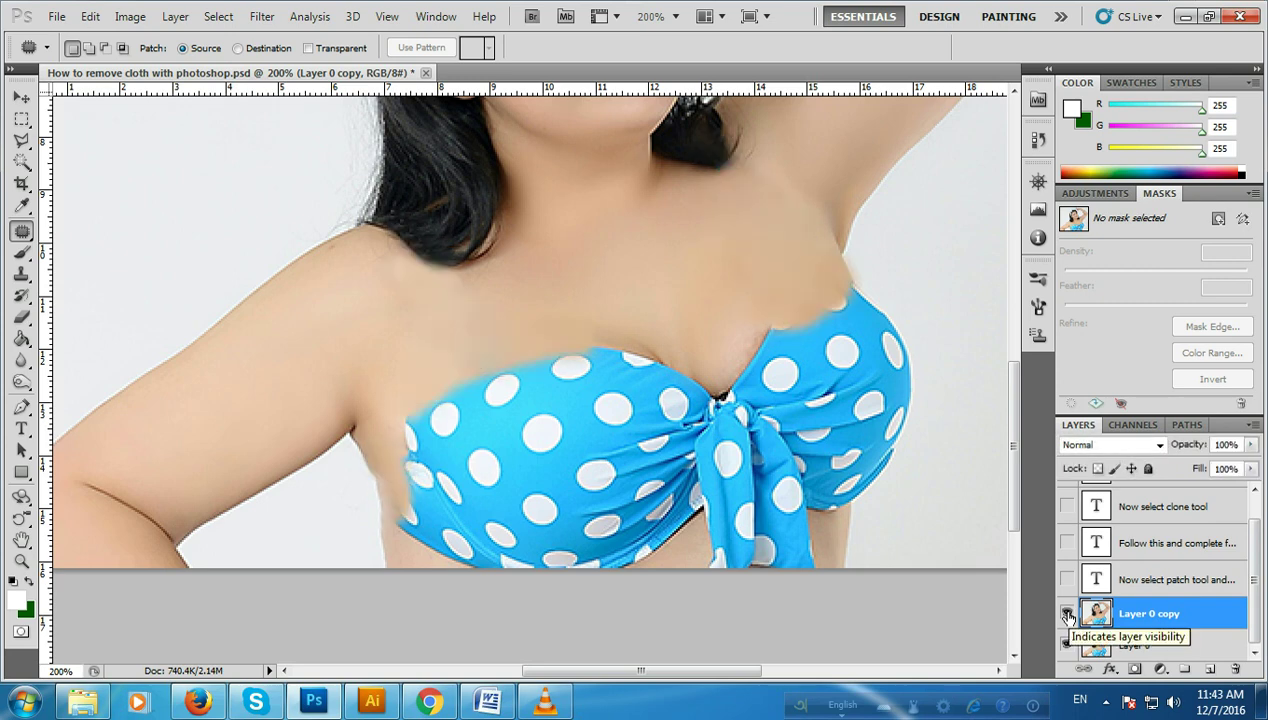
{"action": "left_click", "coordinate": [1067, 615]}
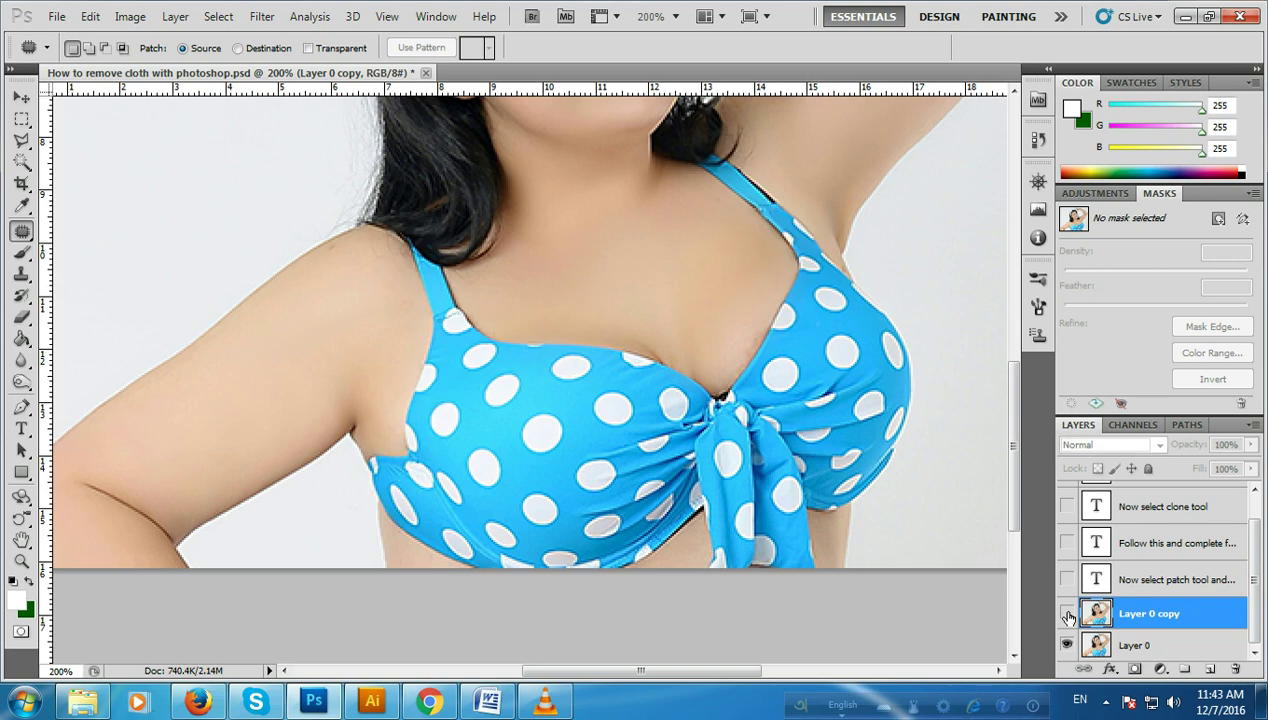
{"action": "left_click", "coordinate": [1067, 615]}
{"action": "left_click", "coordinate": [1067, 615]}
{"action": "left_click", "coordinate": [1067, 615]}
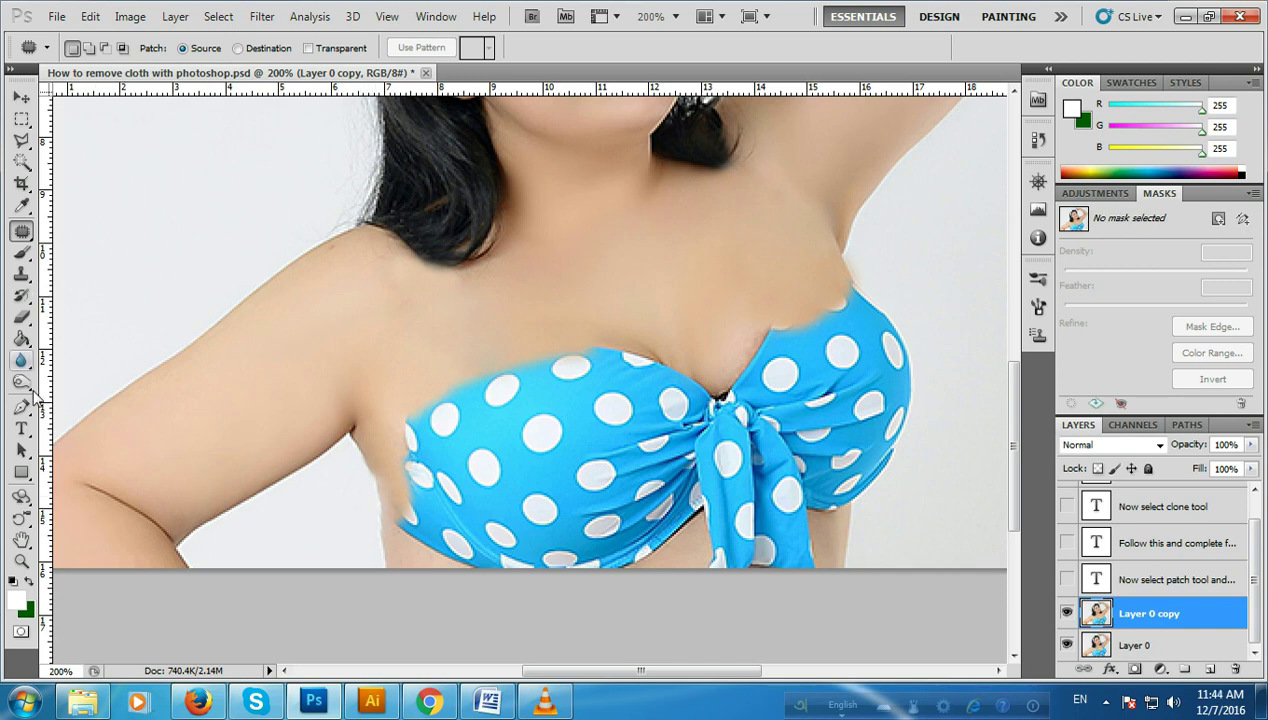
Step: Trace a Pen work path around the armpit at the top's left edge and load it as a selection
{"action": "left_click", "coordinate": [21, 406]}
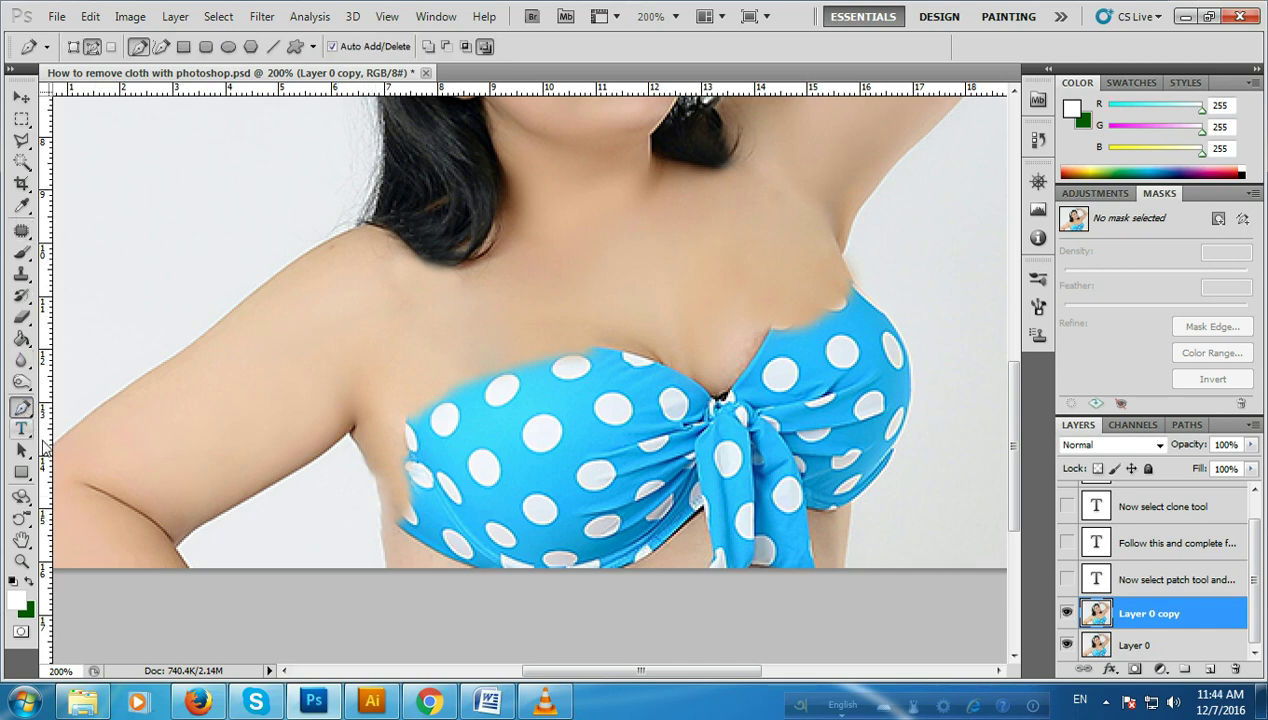
{"action": "left_click", "coordinate": [381, 541]}
{"action": "left_click_drag", "start_coordinate": [366, 470], "coordinate": [346, 438]}
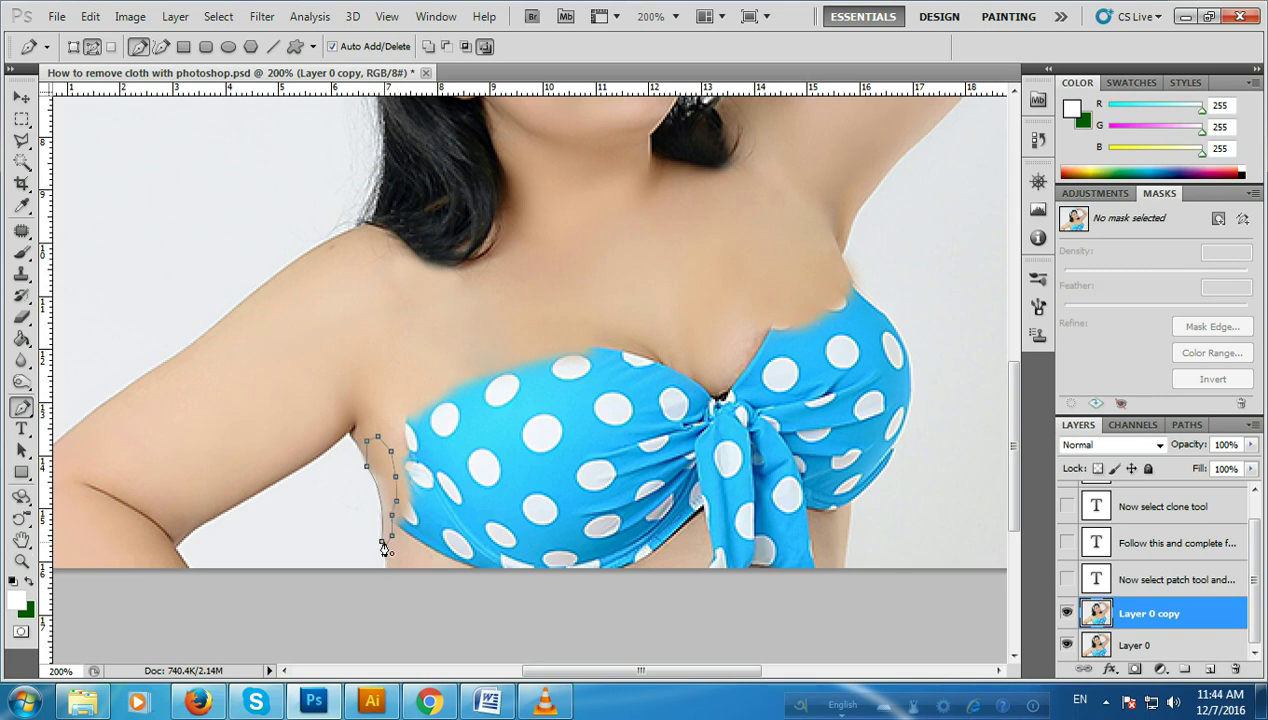
{"action": "left_click", "coordinate": [382, 544]}
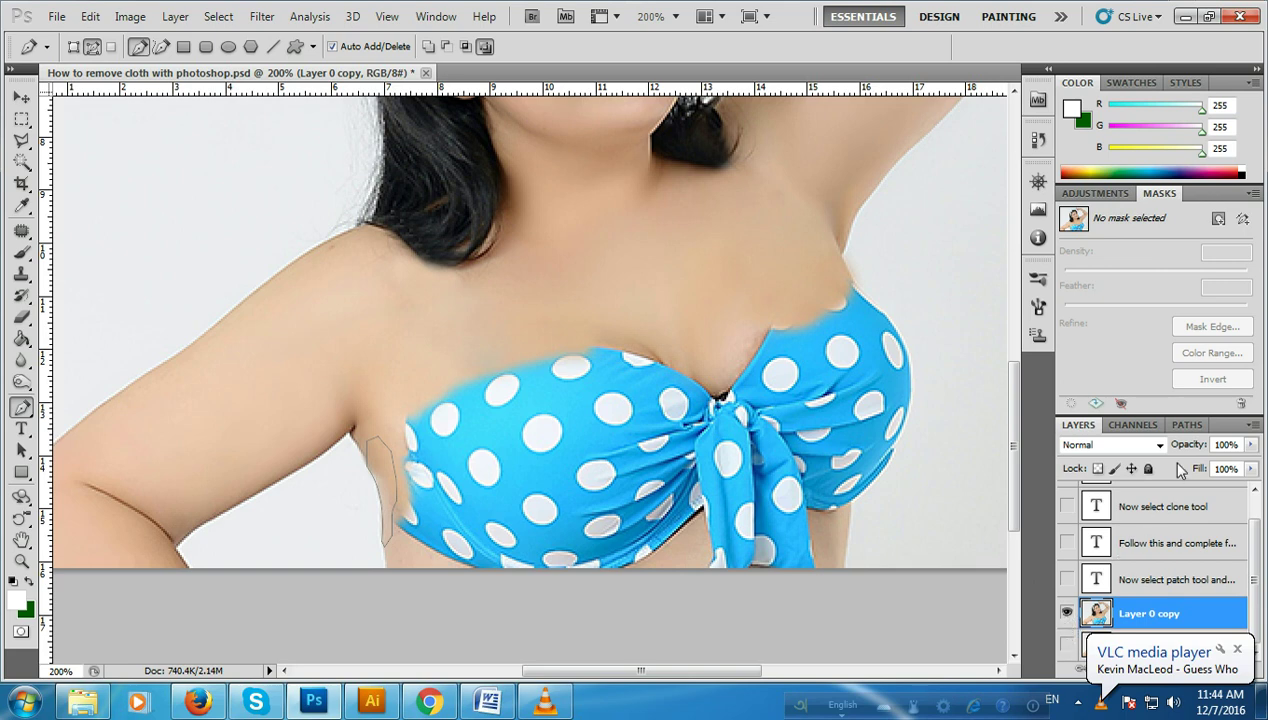
{"action": "left_click", "coordinate": [1186, 425]}
{"action": "key", "text": "ctrl+Return"}
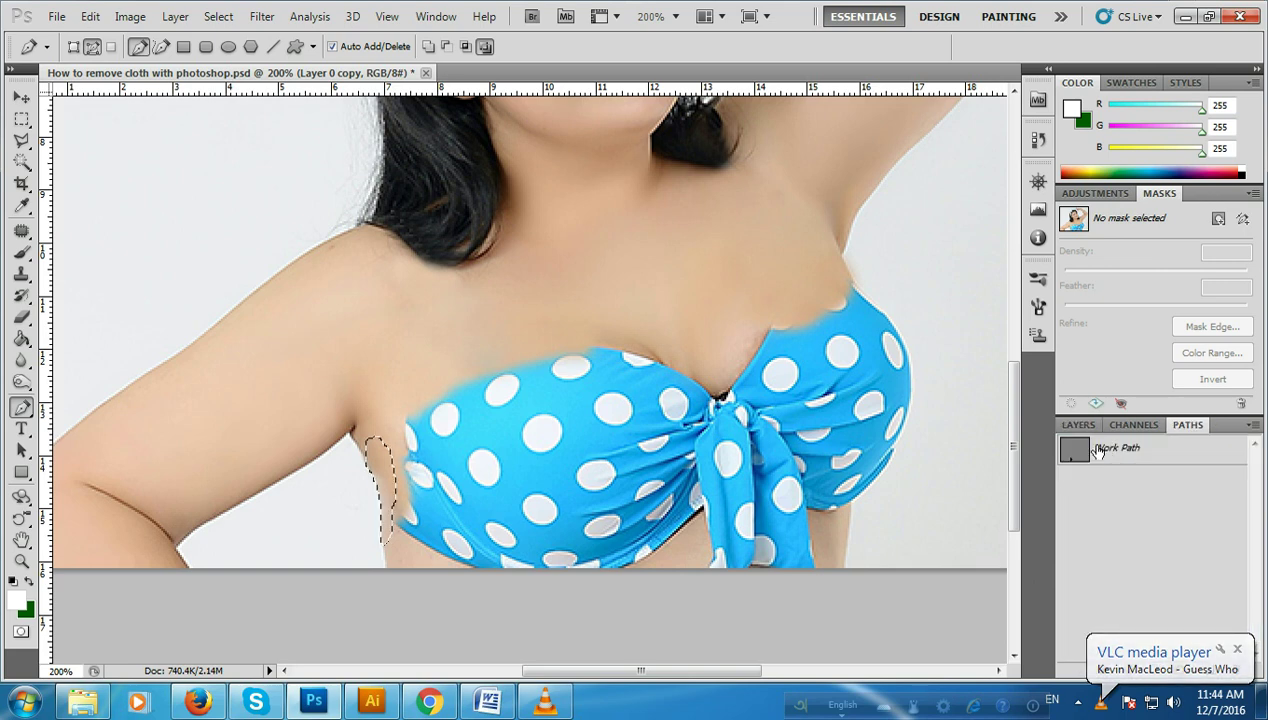
{"action": "left_click", "coordinate": [1078, 425]}
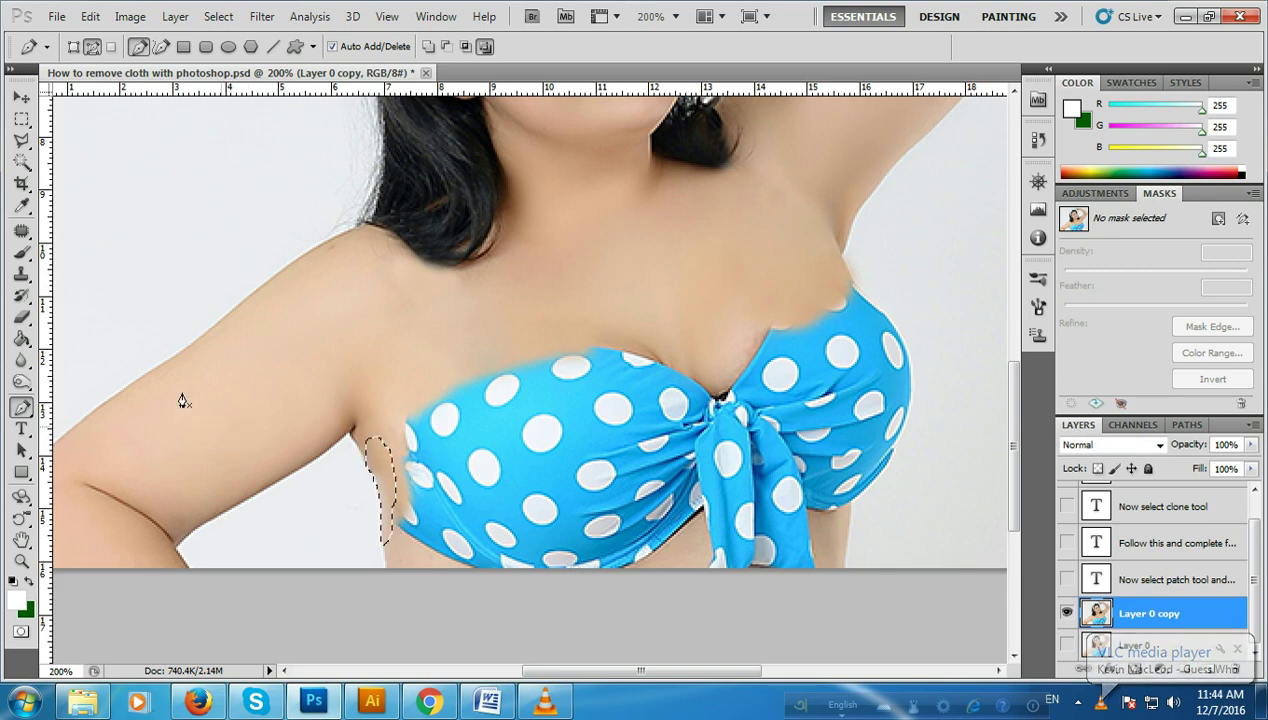
{"action": "left_click", "coordinate": [21, 273]}
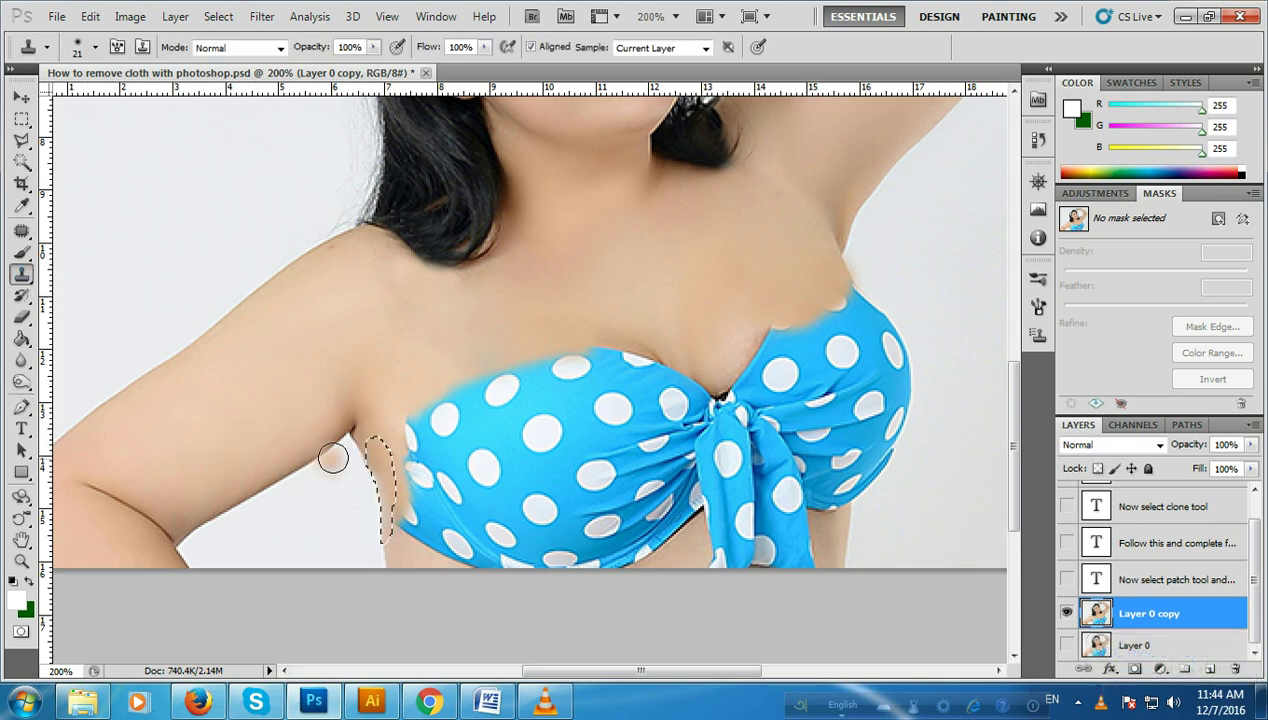
Step: Clone clean skin over the armpit selection with a 10 px Clone Stamp, then deselect
{"action": "left_click", "coordinate": [96, 48]}
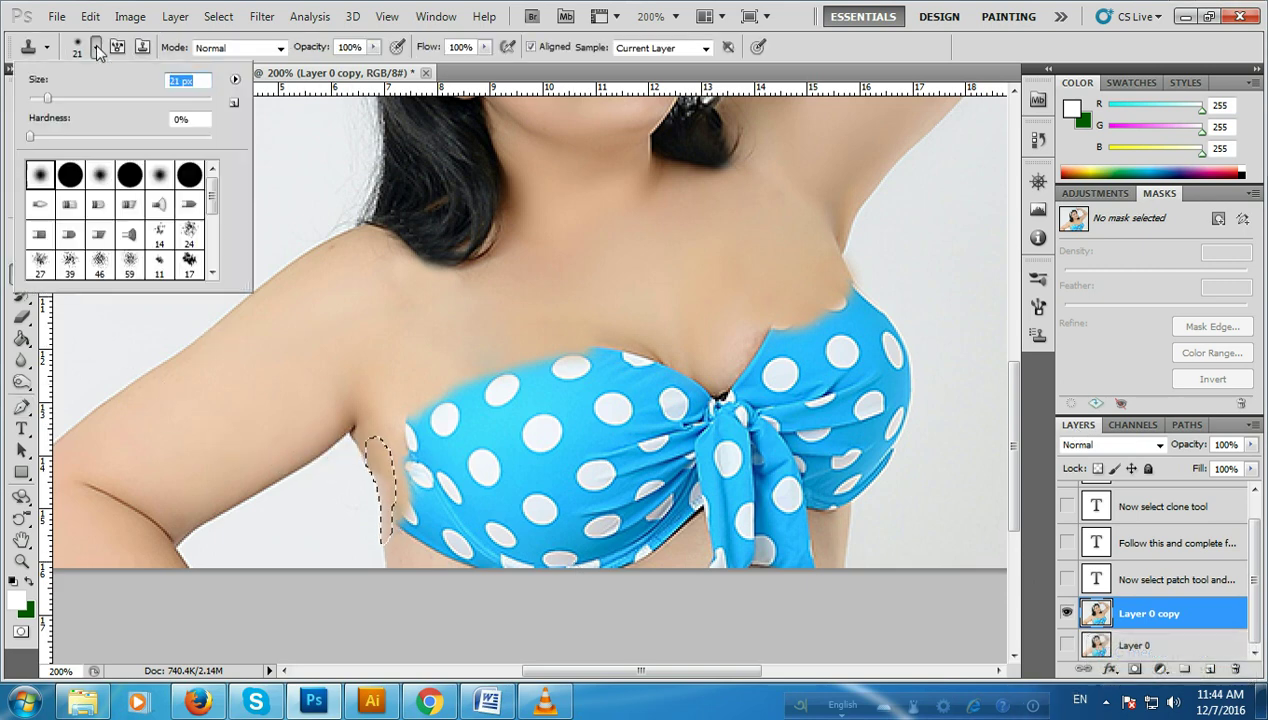
{"action": "left_click_drag", "start_coordinate": [47, 98], "coordinate": [38, 98]}
{"action": "left_click", "coordinate": [726, 229], "text": "alt"}
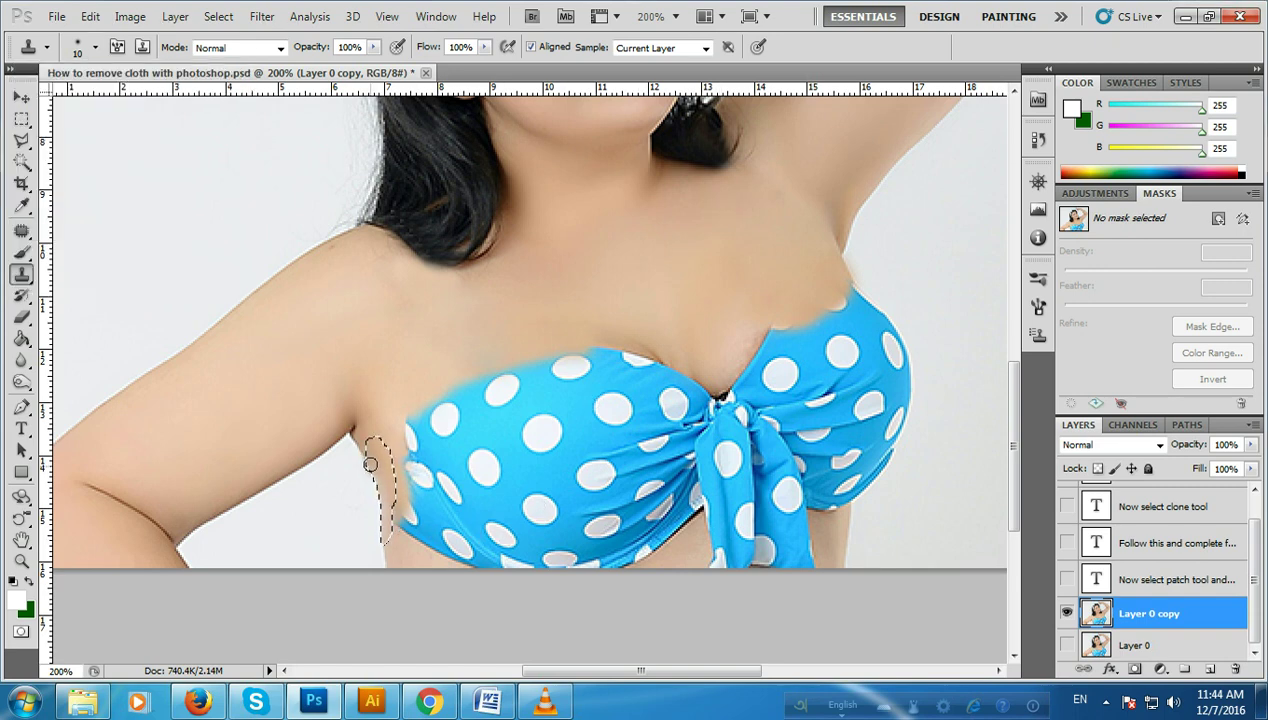
{"action": "left_click_drag", "start_coordinate": [376, 486], "coordinate": [381, 523]}
{"action": "key", "text": "ctrl+d"}
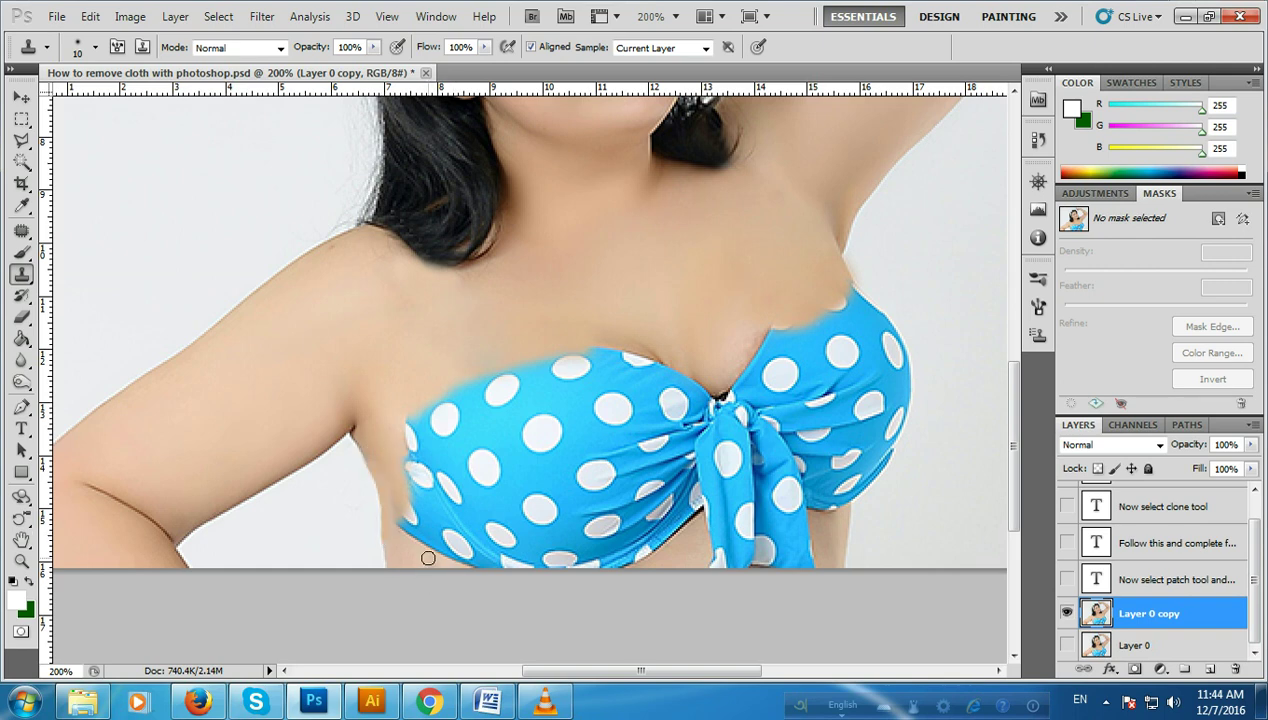
{"action": "left_click", "coordinate": [20, 96]}
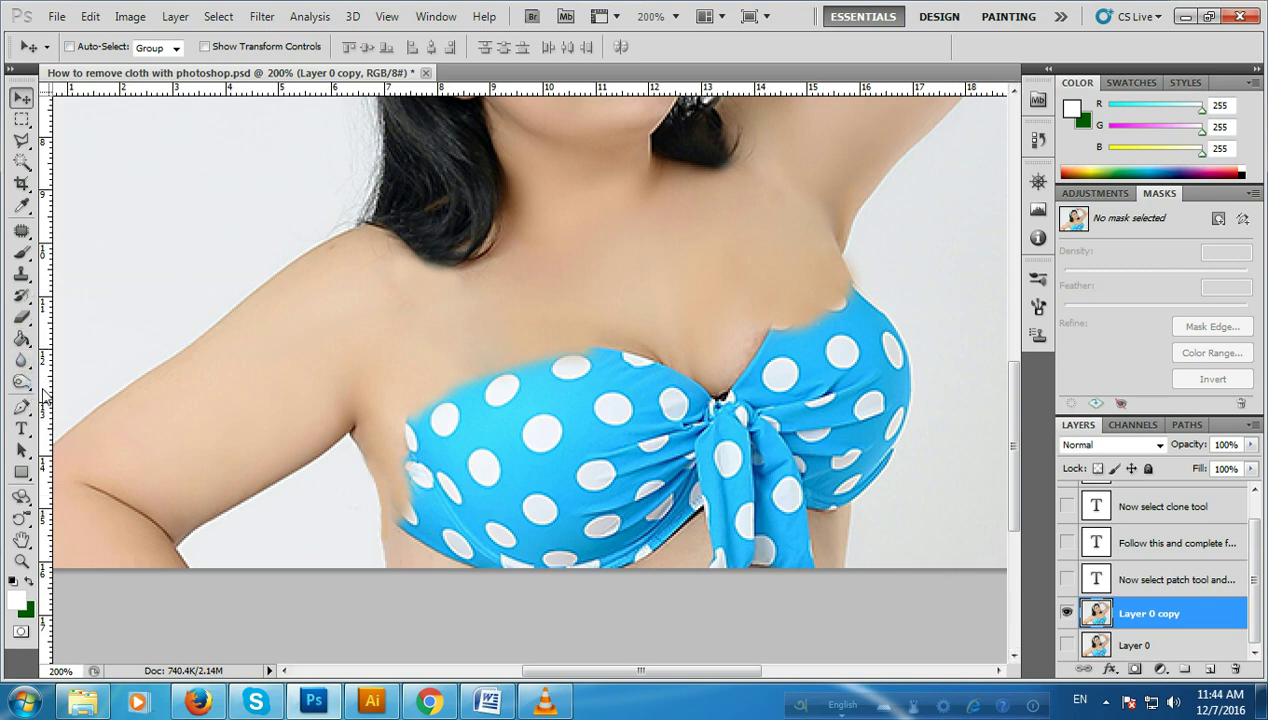
Step: Start a new text layer on the upper arm and type a first draft of the caption
{"action": "left_click", "coordinate": [24, 430]}
{"action": "left_click", "coordinate": [267, 344]}
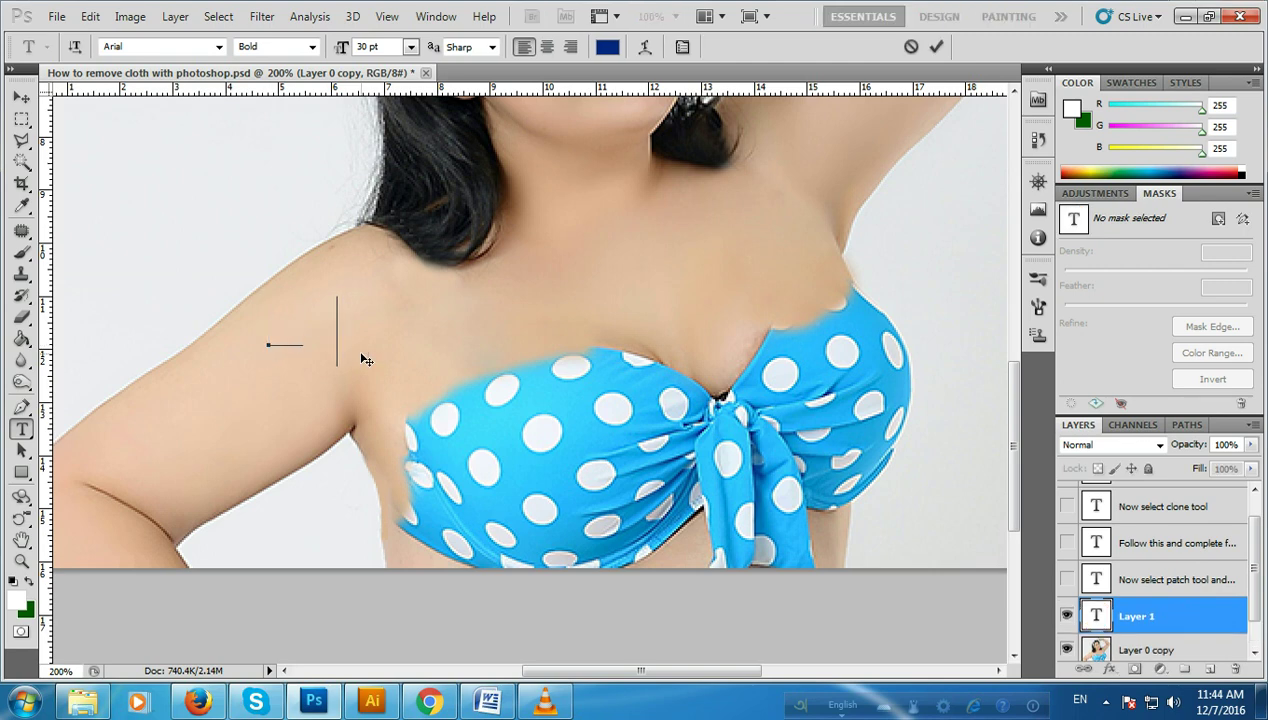
{"action": "type", "text": "e"}
{"action": "key", "text": "BackSpace"}
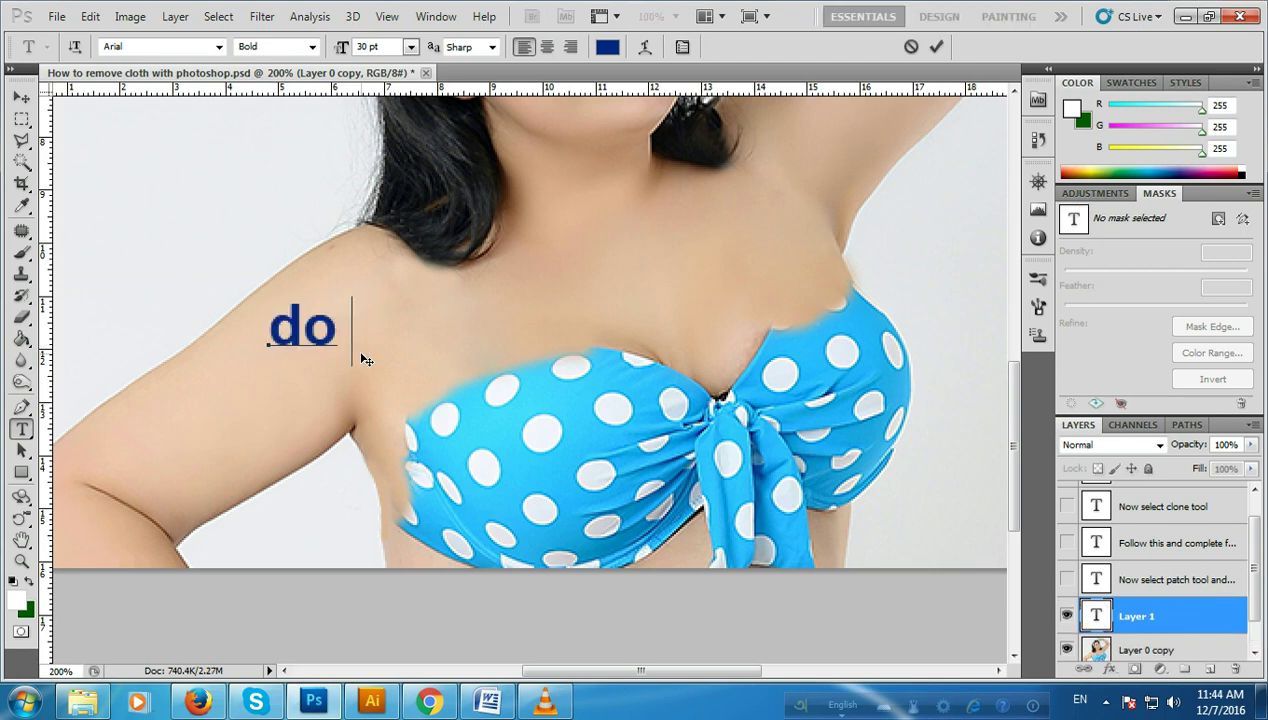
{"action": "type", "text": "it "}
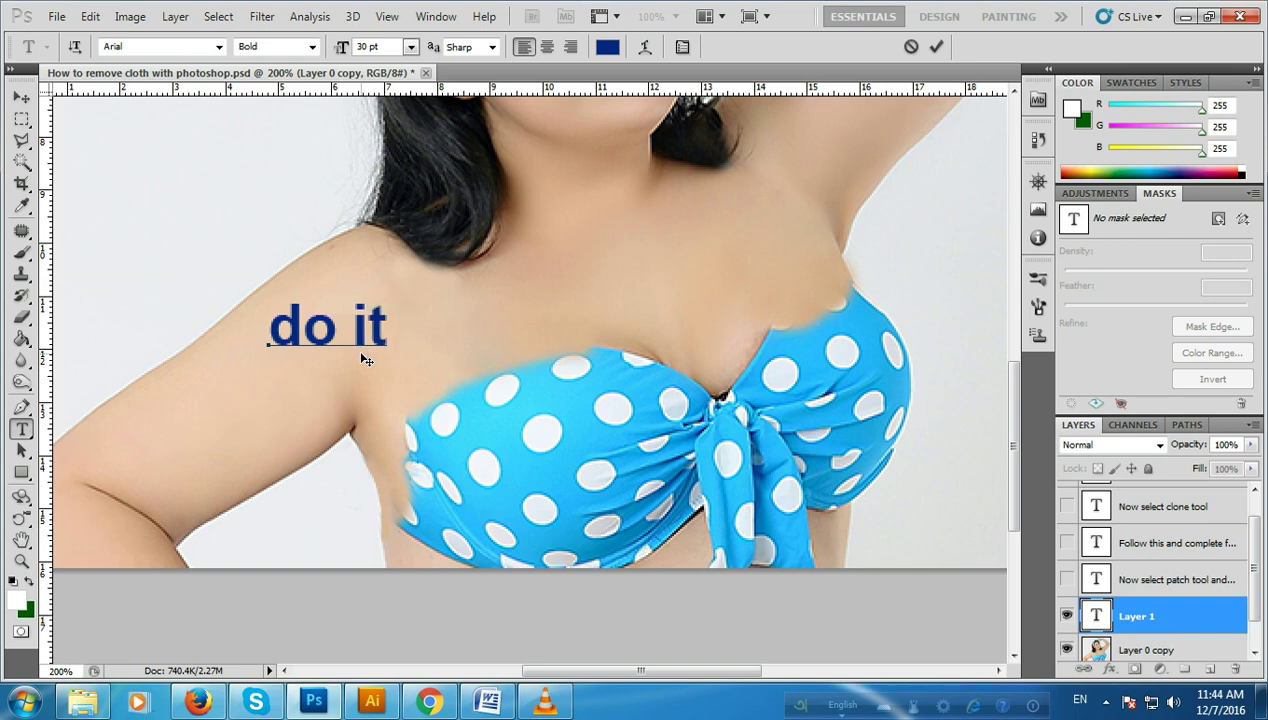
{"action": "type", "text": " very"}
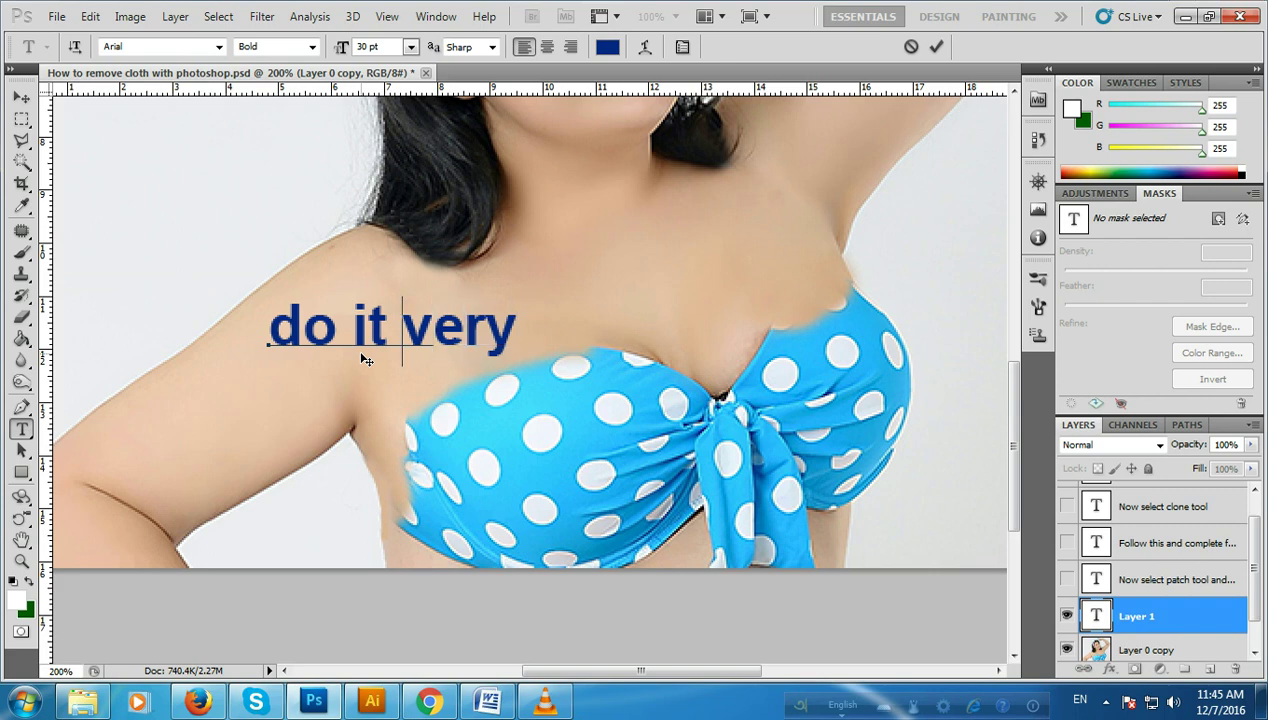
{"action": "key", "text": "BackSpace"}
{"action": "key", "text": "BackSpace"}
{"action": "key", "text": "BackSpace"}
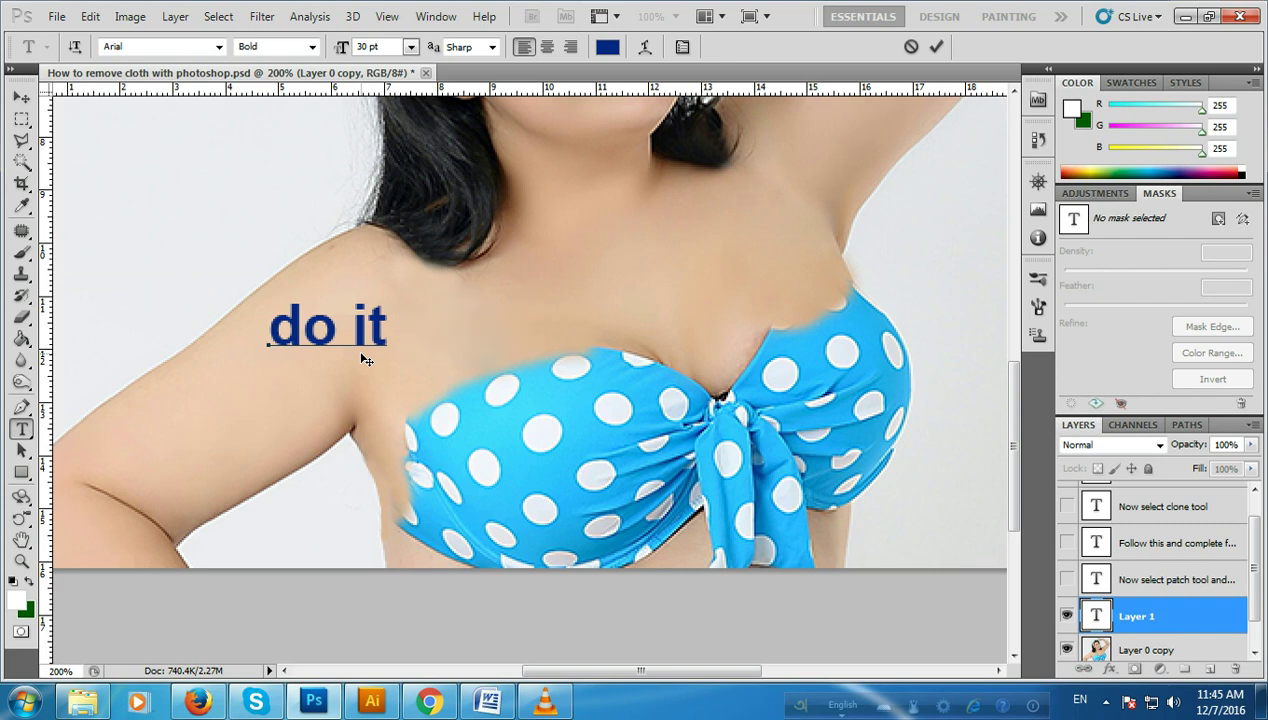
{"action": "type", "text": " car"}
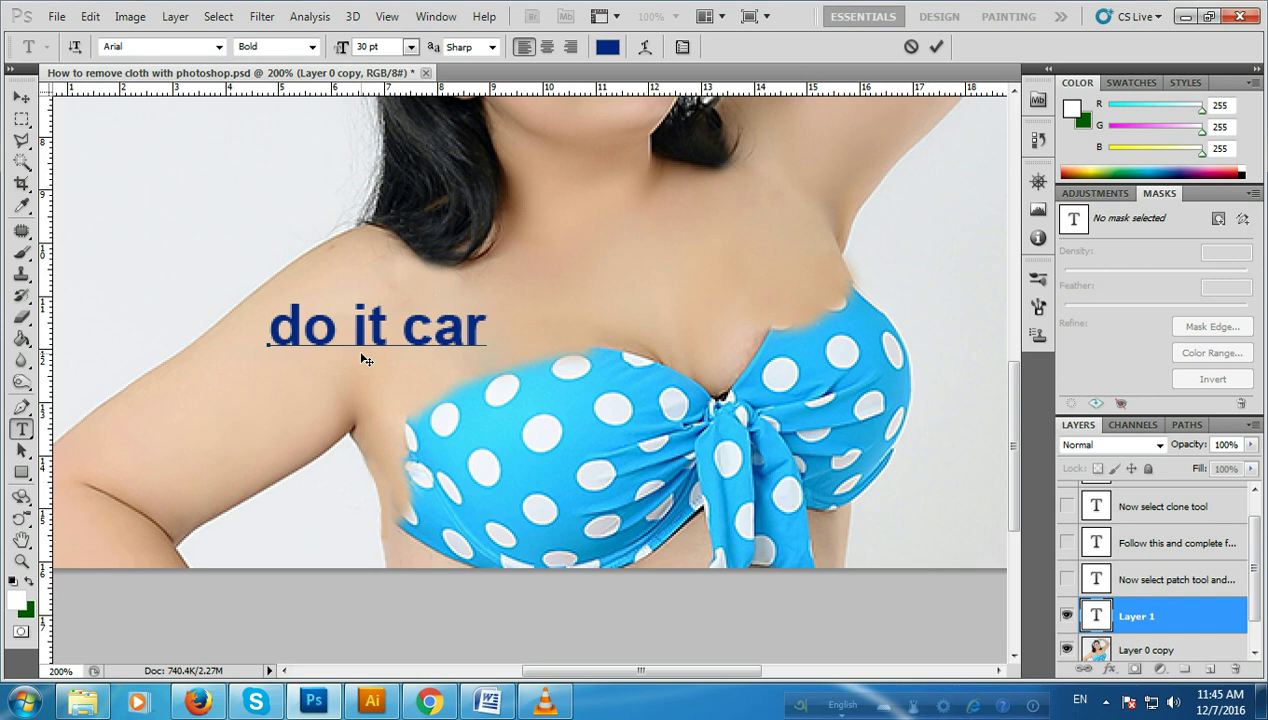
{"action": "type", "text": "ef"}
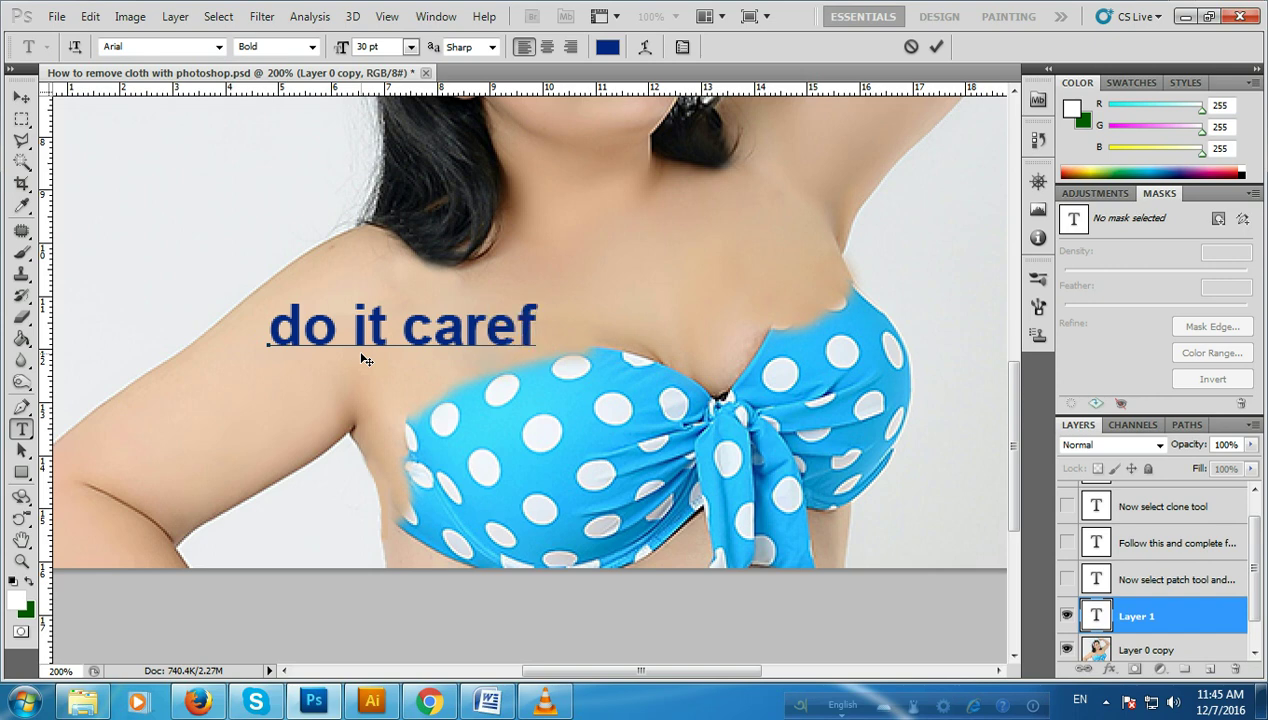
Step: Rework the caption so it reads 'carefuly I think it work'
{"action": "key", "text": "Left"}
{"action": "key", "text": "Left"}
{"action": "key", "text": "BackSpace"}
{"action": "key", "text": "Delete"}
{"action": "key", "text": "Delete"}
{"action": "key", "text": "Delete"}
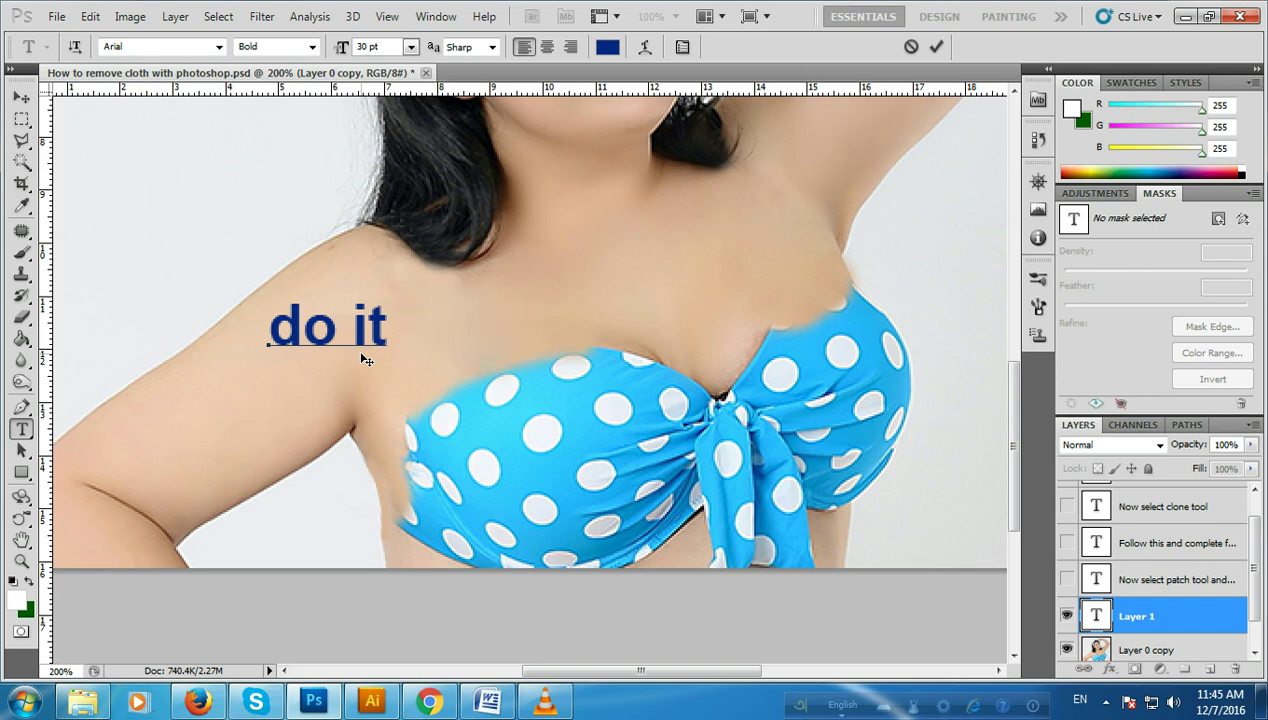
{"action": "key", "text": "Left"}
{"action": "key", "text": "Left"}
{"action": "key", "text": "Left"}
{"action": "key", "text": "Left"}
{"action": "key", "text": "Left"}
{"action": "key", "text": "Left"}
{"action": "key", "text": "Delete"}
{"action": "key", "text": "Delete"}
{"action": "key", "text": "Delete"}
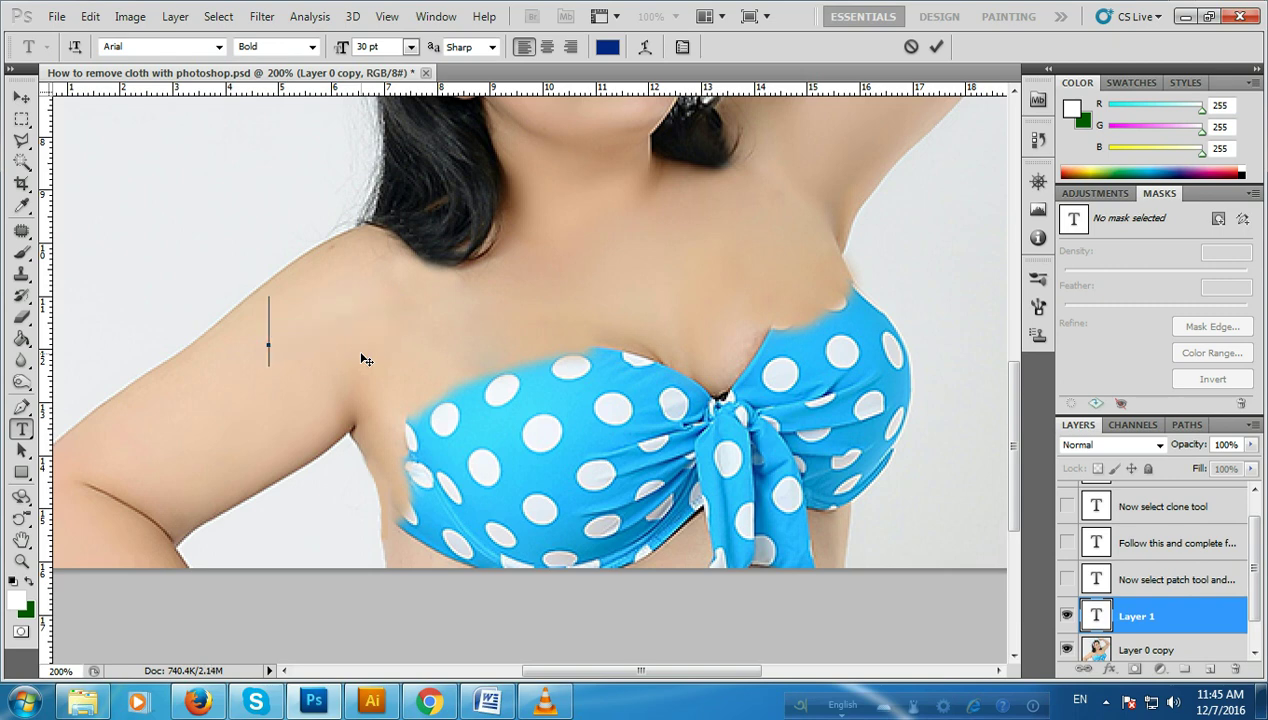
{"action": "type", "text": "ca"}
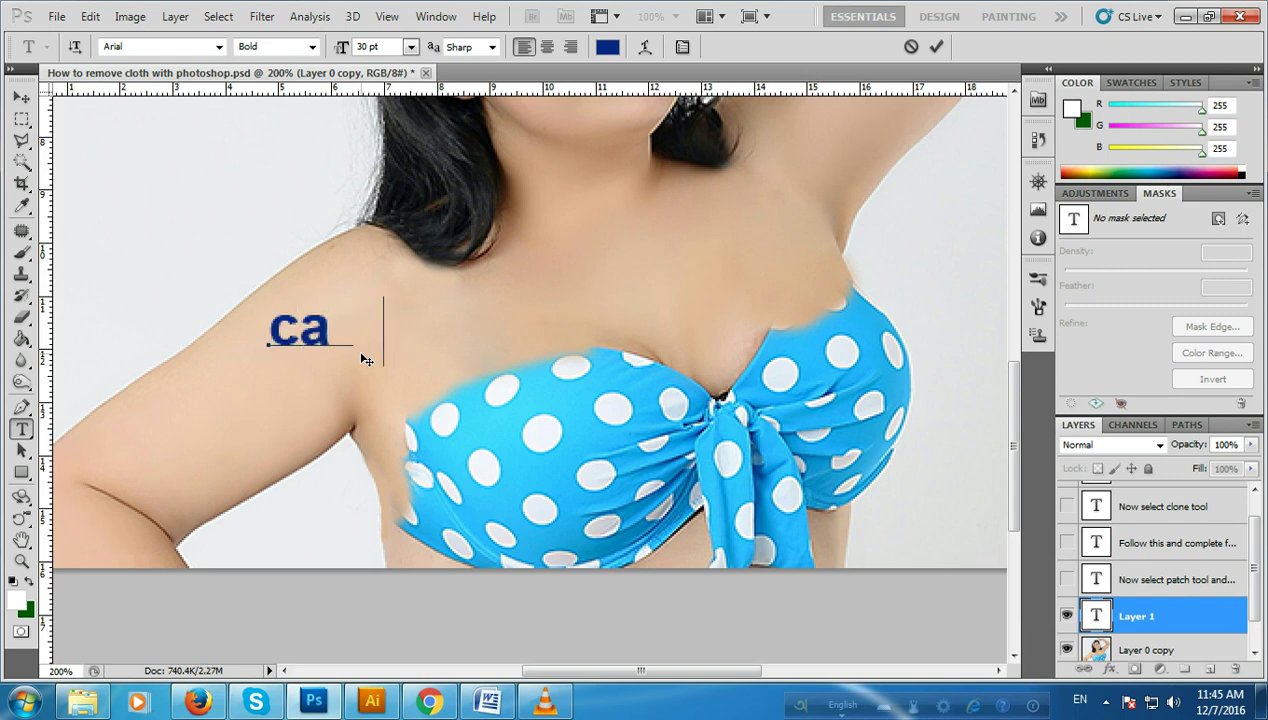
{"action": "type", "text": "re fully"}
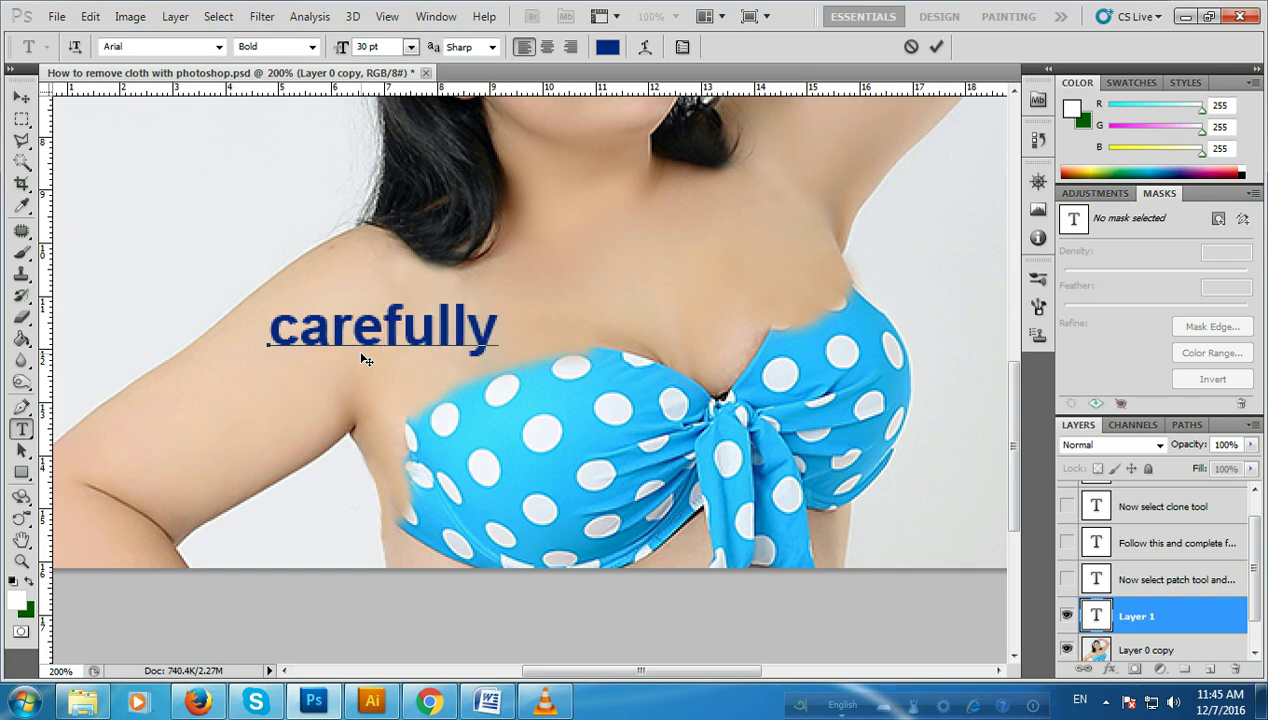
{"action": "key", "text": "BackSpace"}
{"action": "key", "text": "BackSpace"}
{"action": "type", "text": "y "}
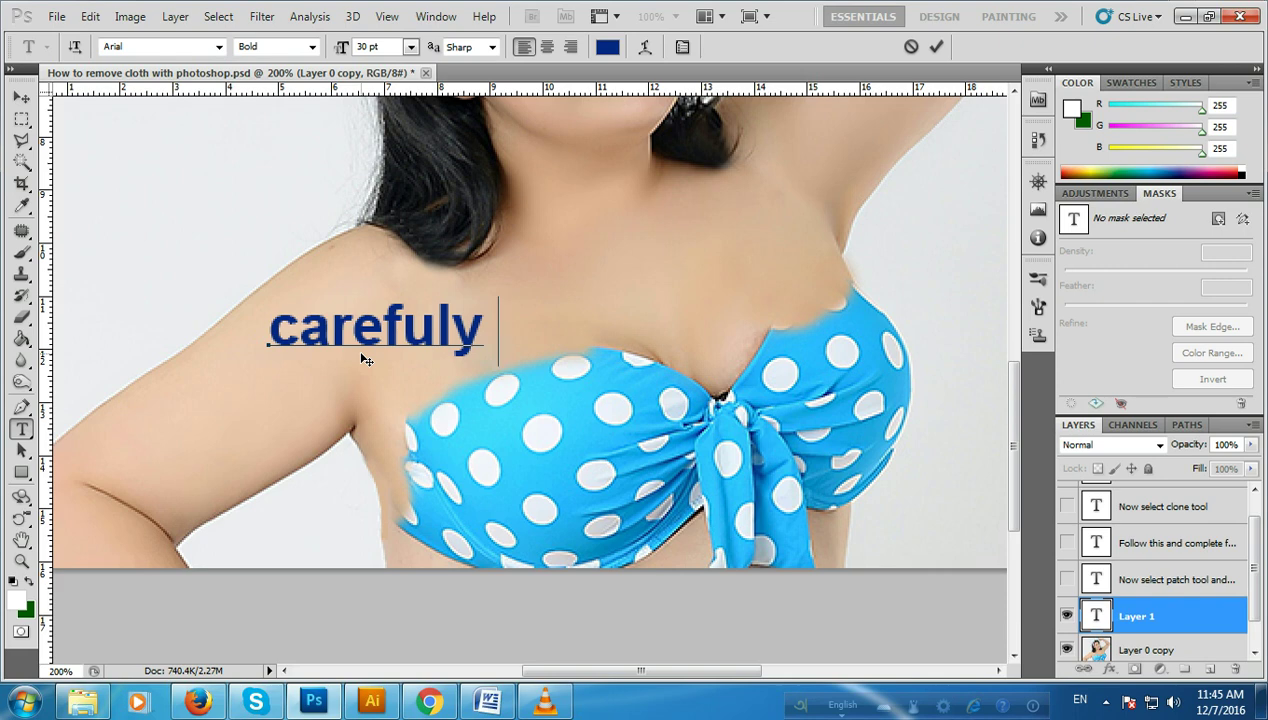
{"action": "type", "text": "l th"}
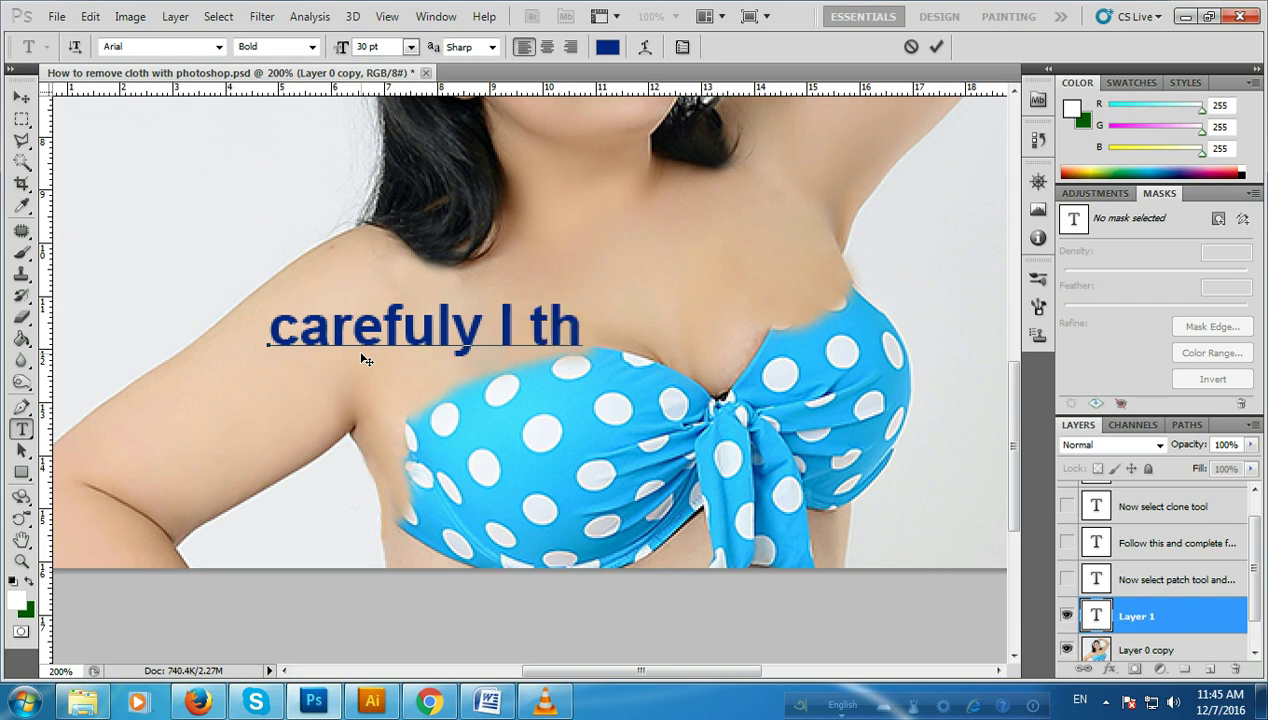
{"action": "type", "text": "i nk"}
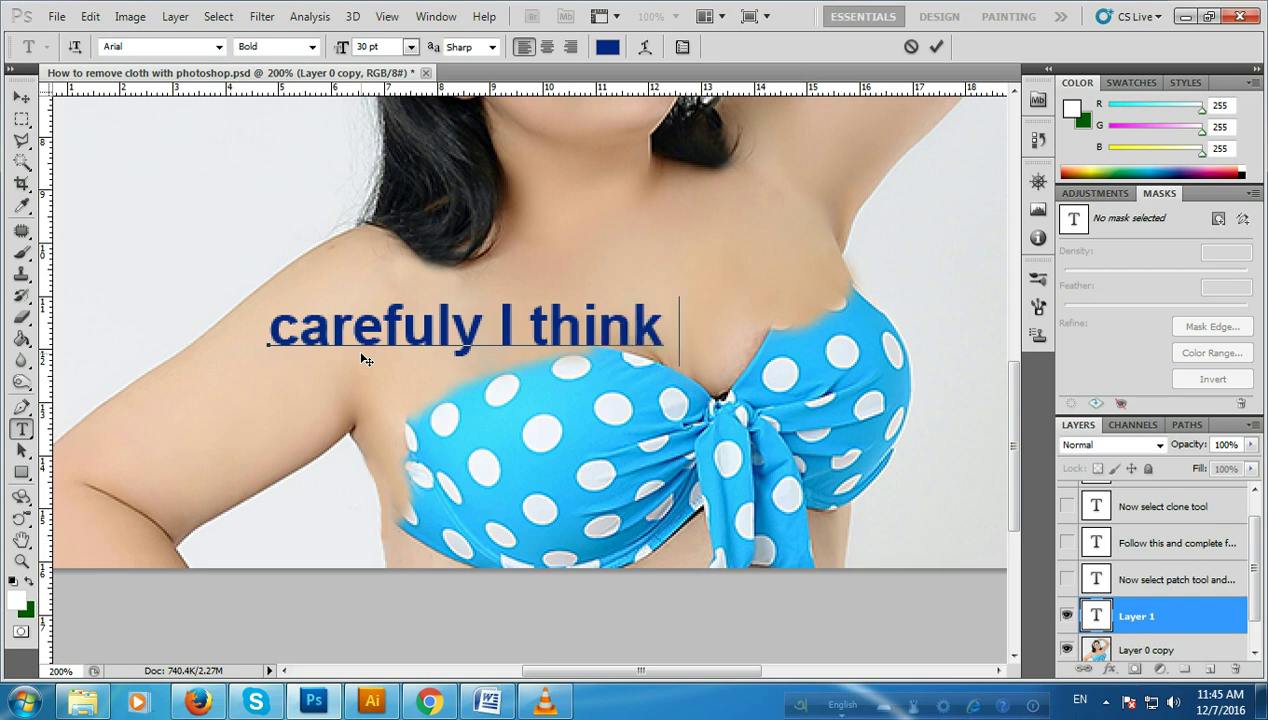
{"action": "type", "text": "it"}
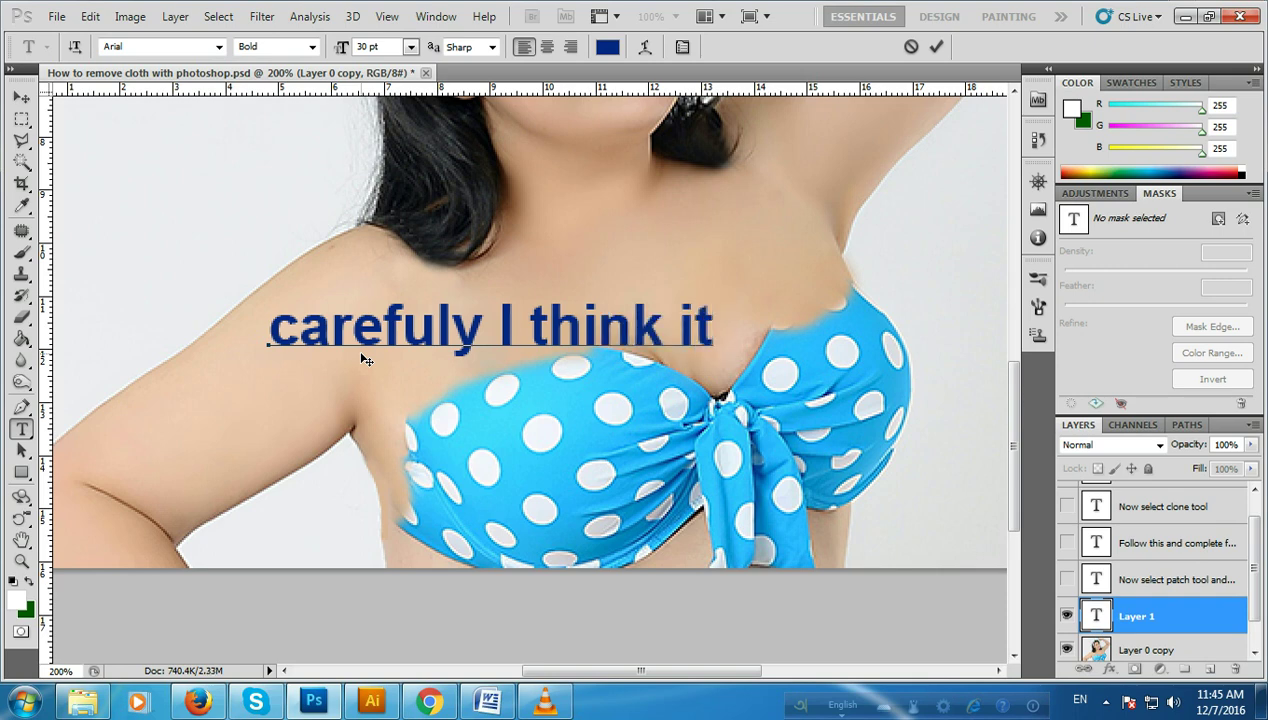
{"action": "type", "text": "work"}
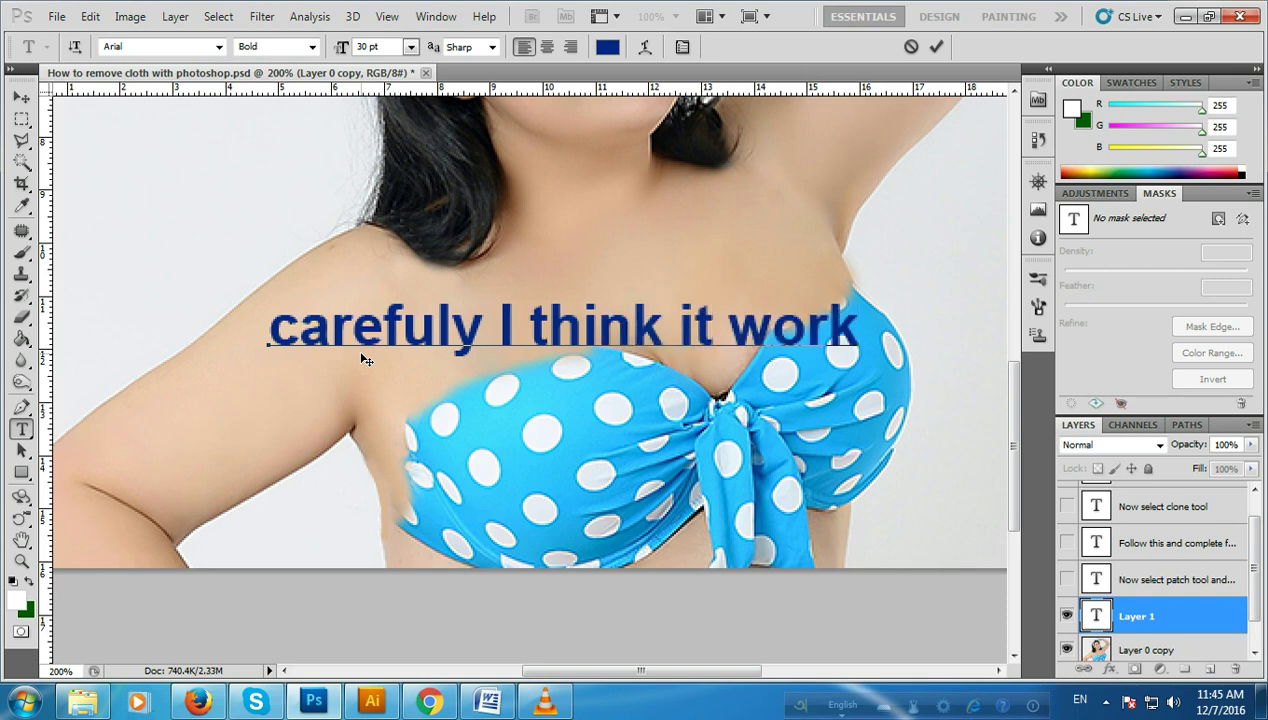